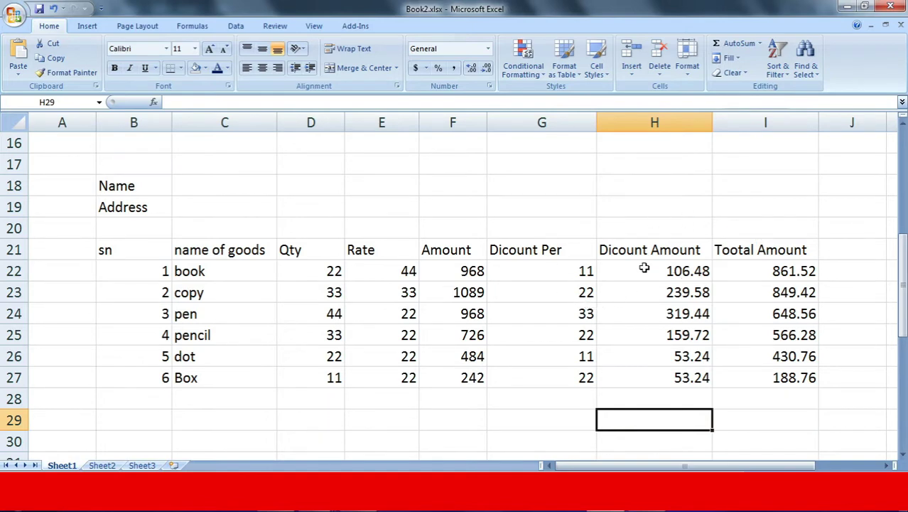
Look through the Format and AutoSum lists without inserting anything
left_click(687, 61)
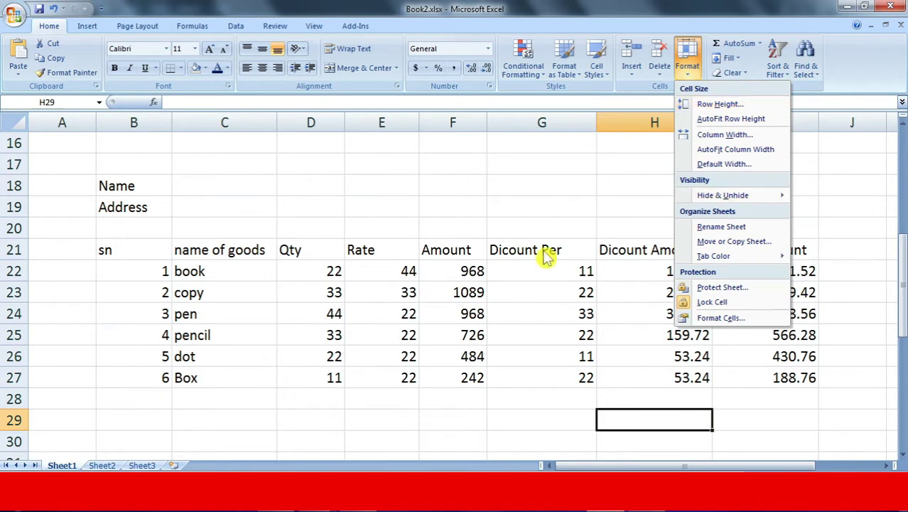
left_click(554, 209)
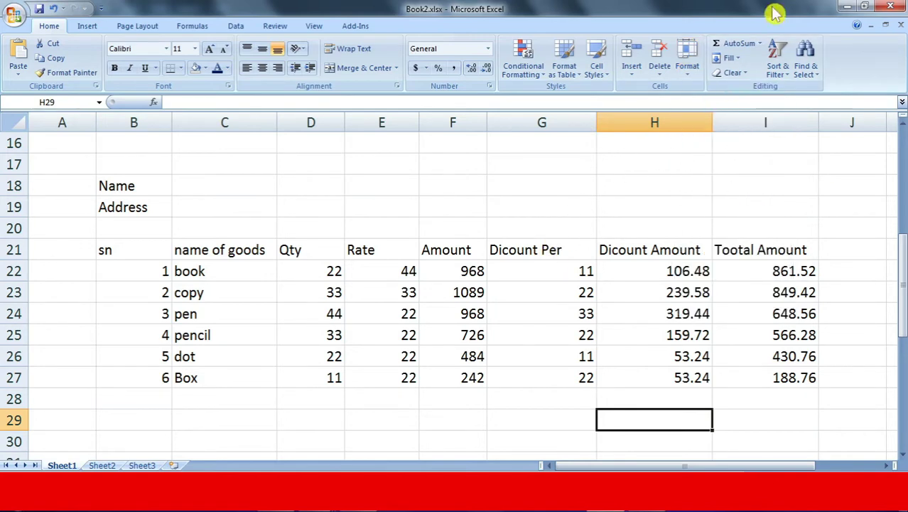
left_click(622, 199)
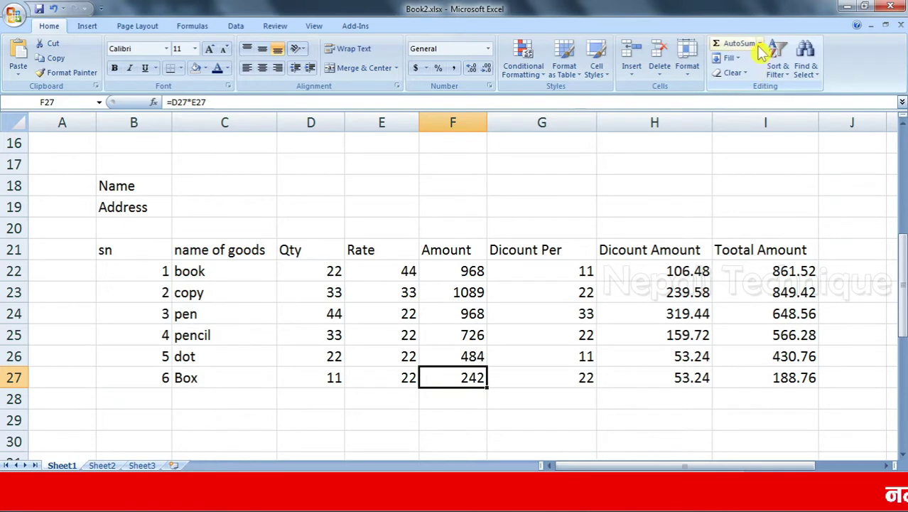
left_click(760, 43)
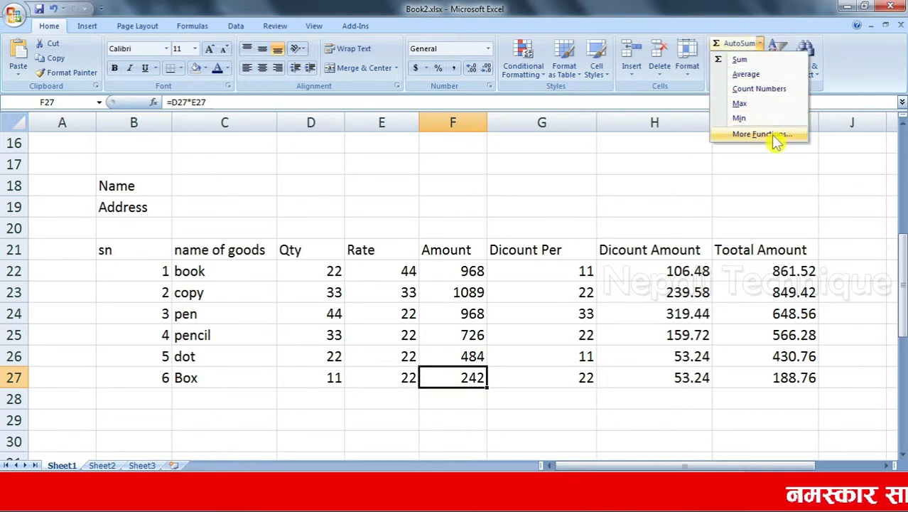
key("Escape")
Put the Qty sum (165) in D28 and the Rate average (27.5) in E28
left_click(335, 397)
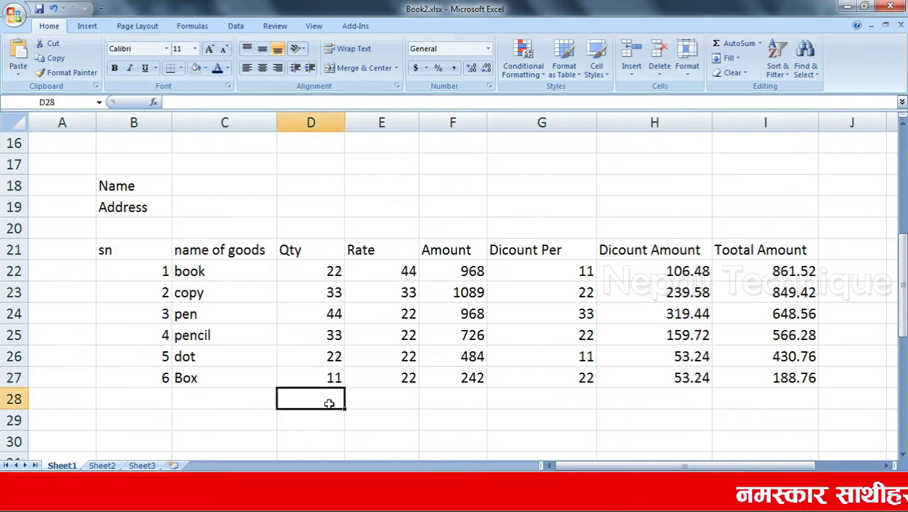
left_click(759, 44)
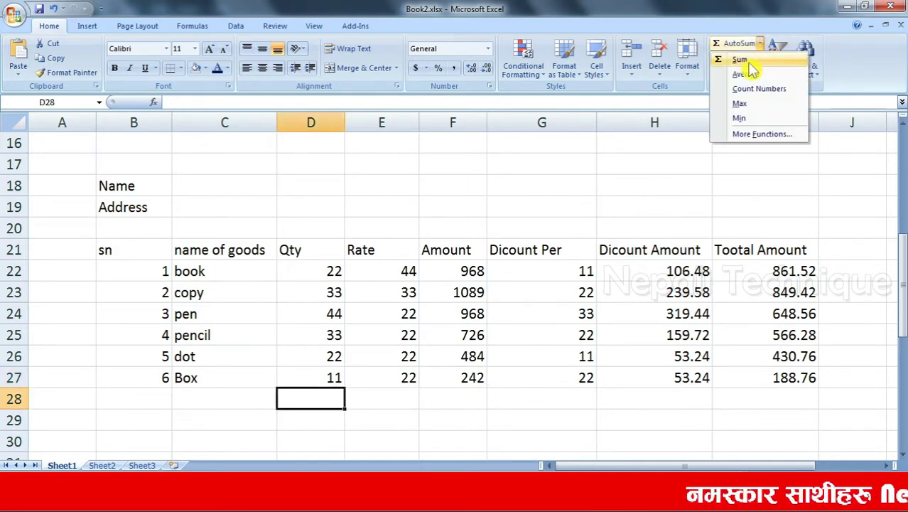
left_click(739, 60)
scroll(346, 350, "down", 1)
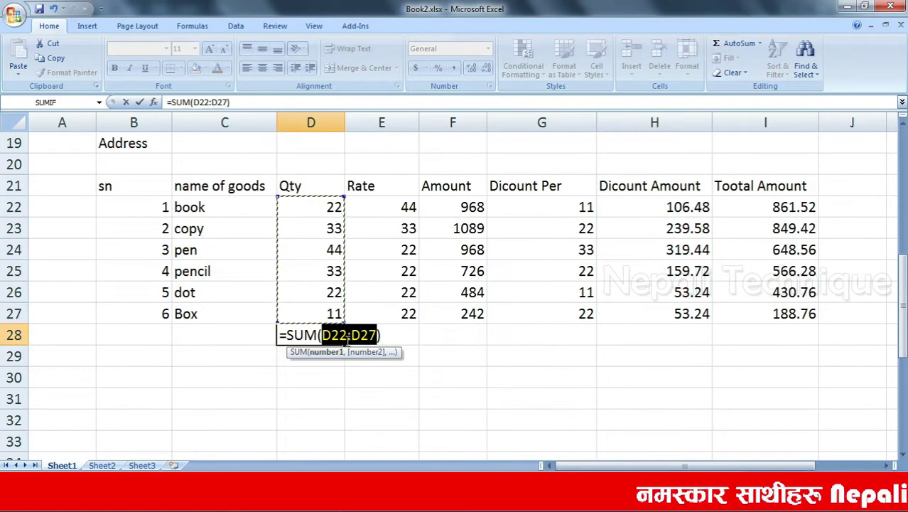
key("Return")
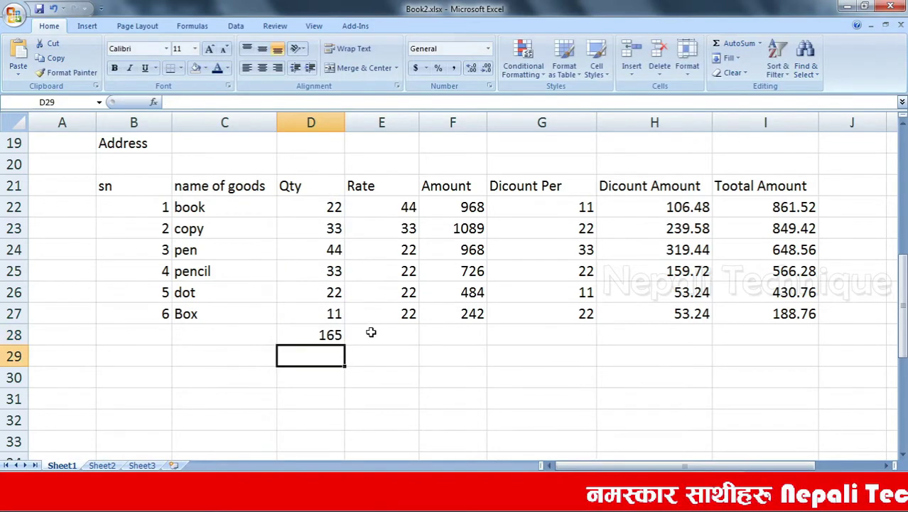
left_click(371, 332)
left_click(760, 44)
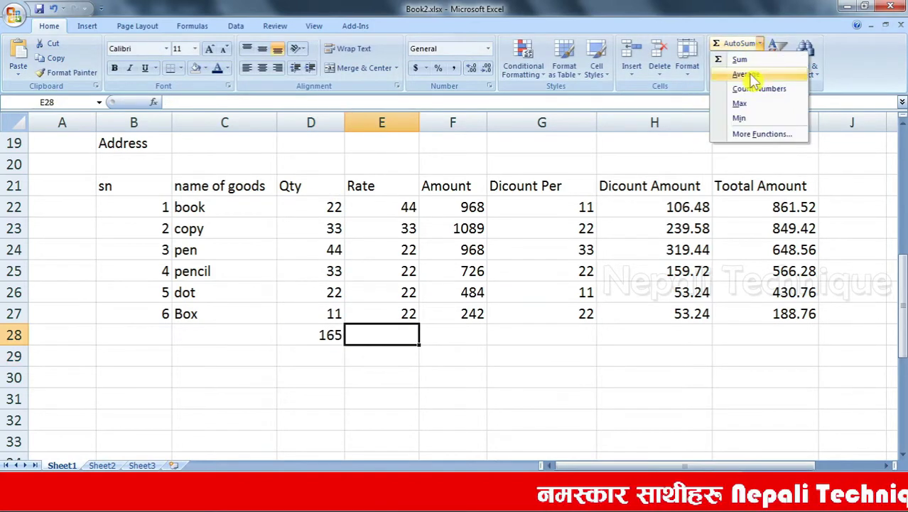
left_click(743, 74)
key("Return")
Add the Amount count (6) in F28, discount max (33) in G28, and minimum (53.24) in H28
left_click(467, 331)
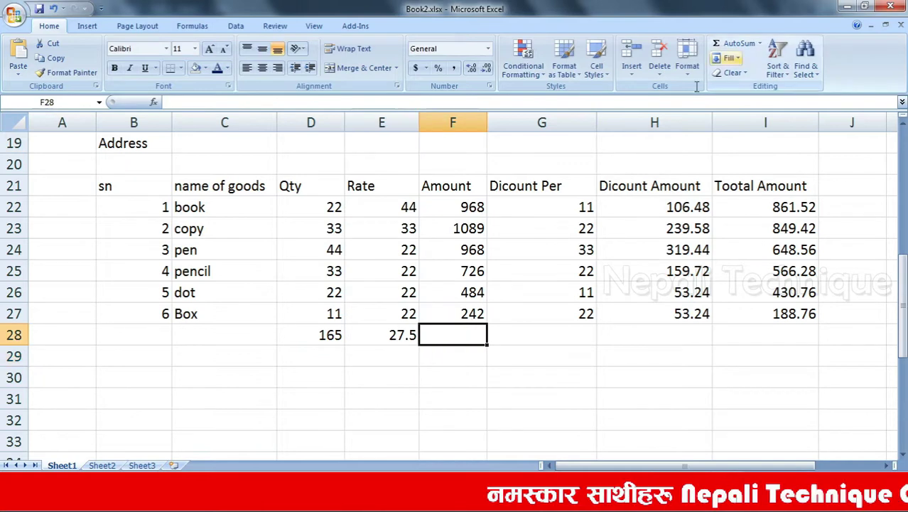
left_click(759, 44)
left_click(750, 89)
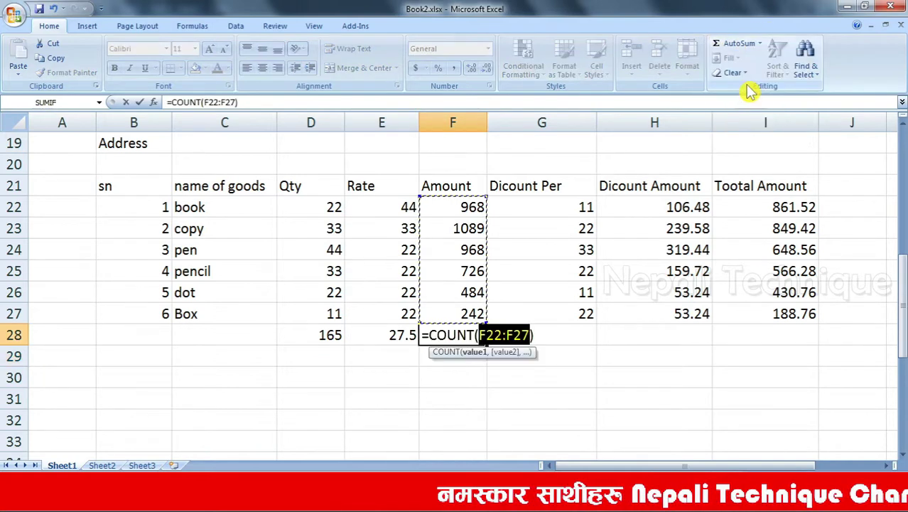
key("Return")
left_click(575, 326)
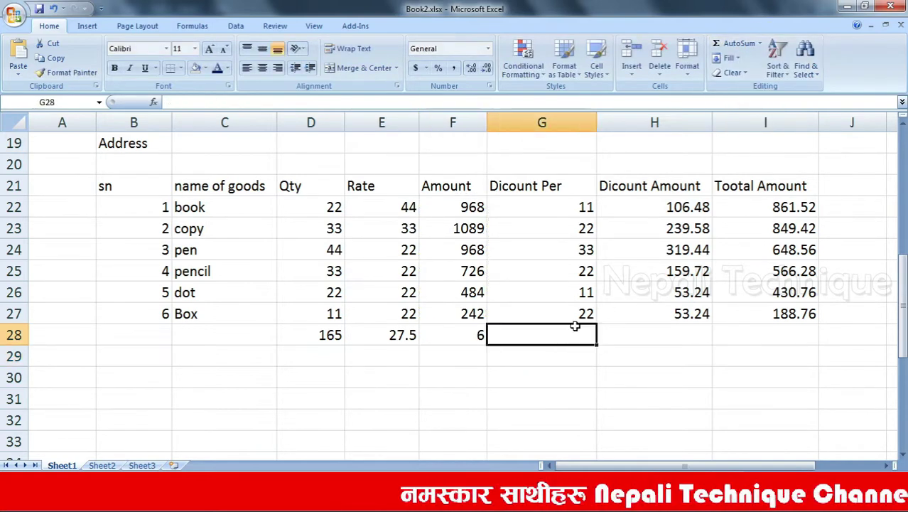
left_click(759, 44)
left_click(761, 100)
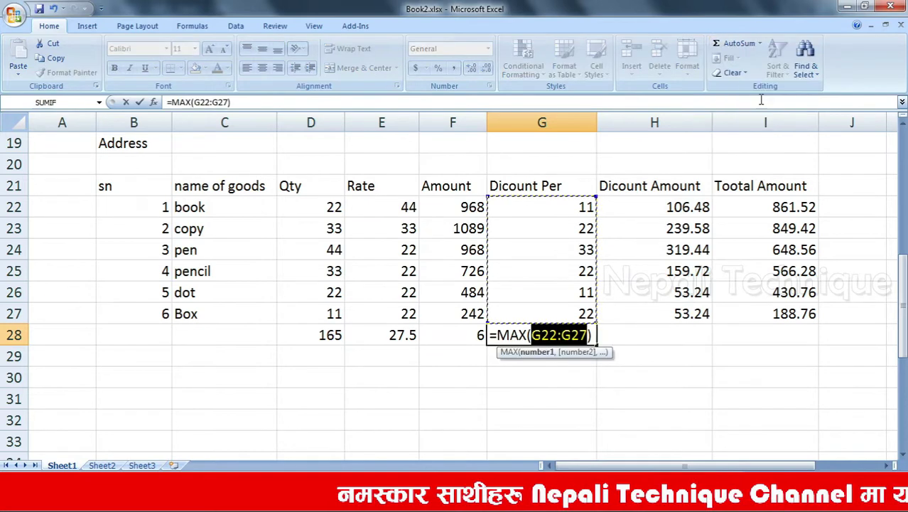
key("Return")
left_click(661, 341)
left_click(759, 44)
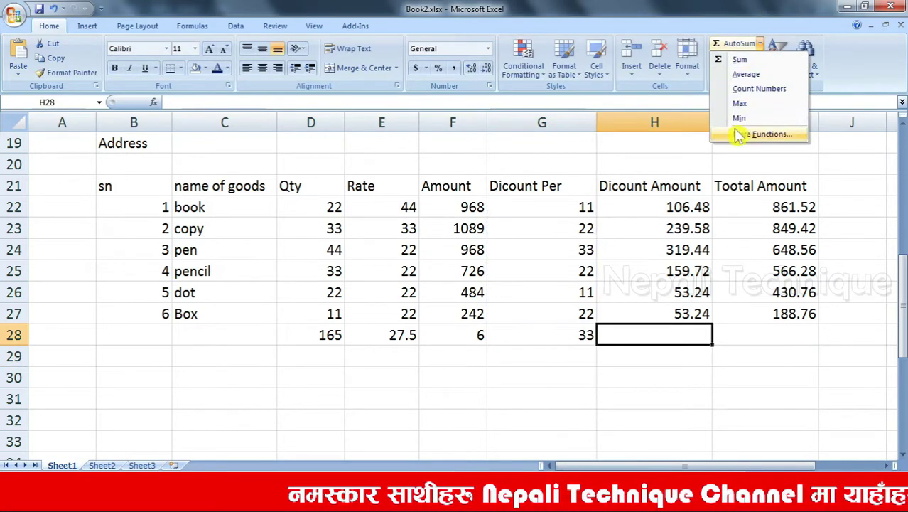
left_click(742, 117)
key("Return")
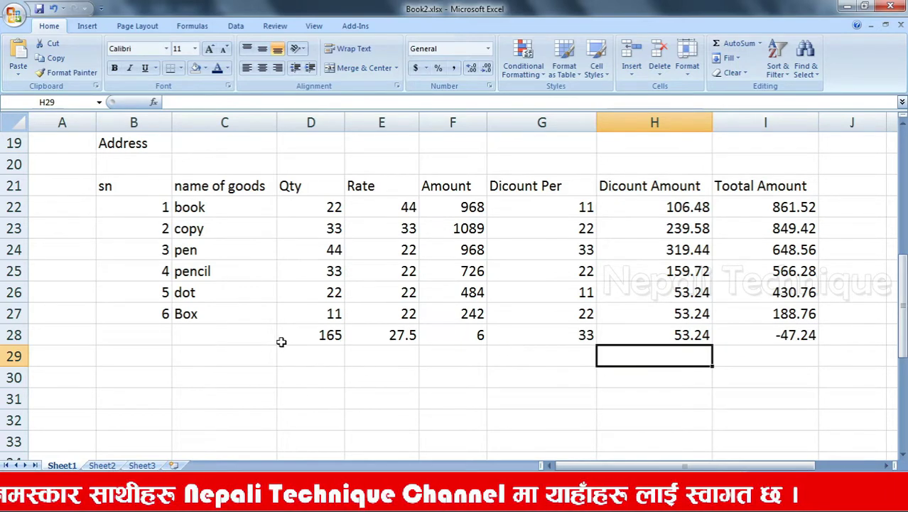
Delete the summary row values in D28:K29
left_click_drag(290, 340, 780, 357)
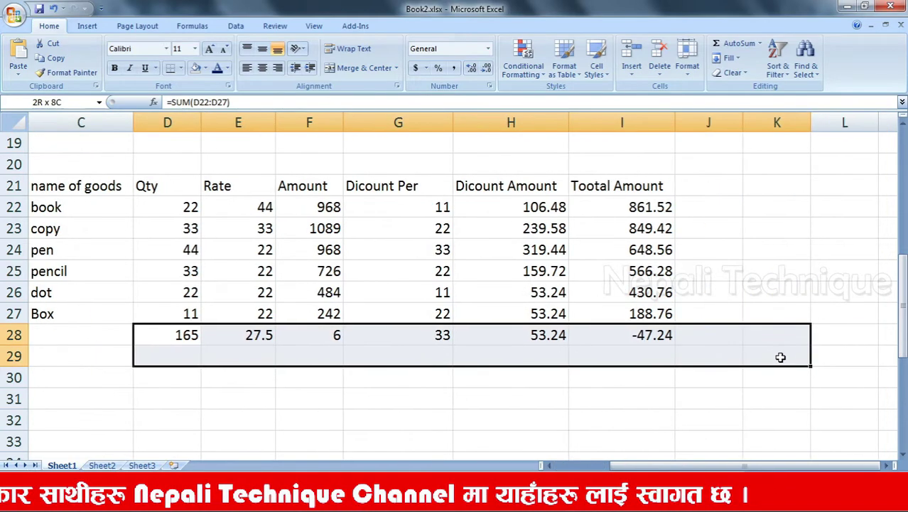
key("Delete")
left_click(490, 439)
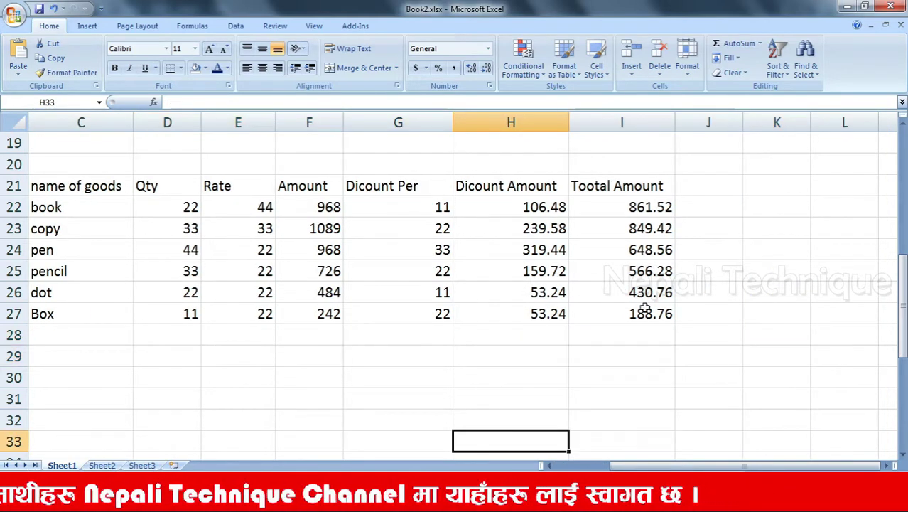
Enter 2 in G31 and use Fill Down to copy it through G39
left_click(729, 58)
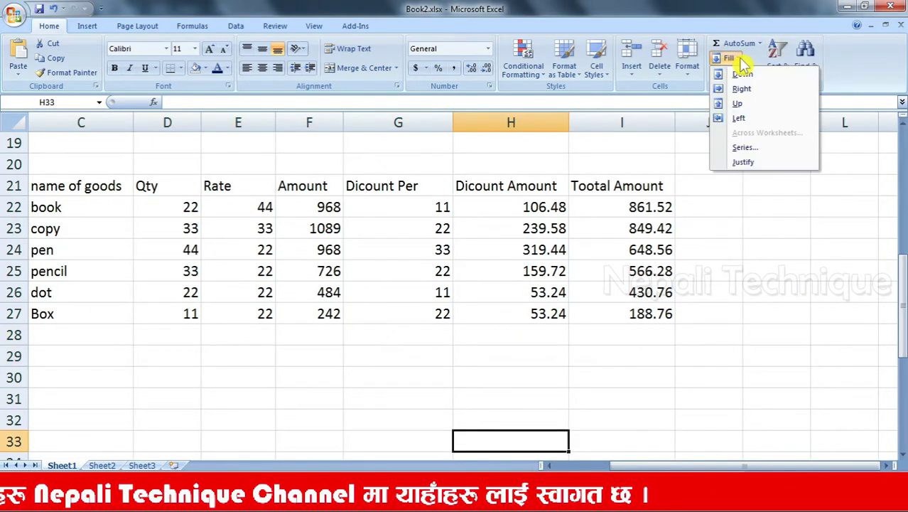
scroll(587, 334, "down", 1)
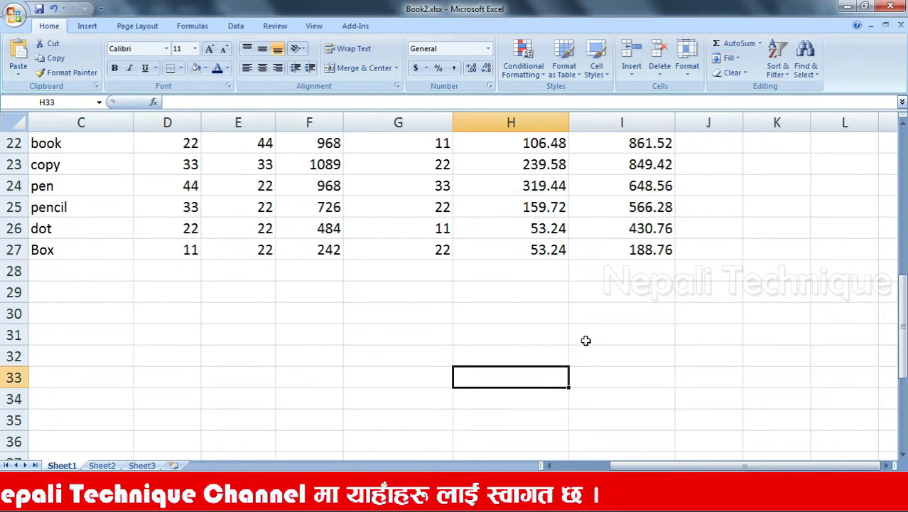
scroll(584, 338, "down", 2)
left_click(404, 197)
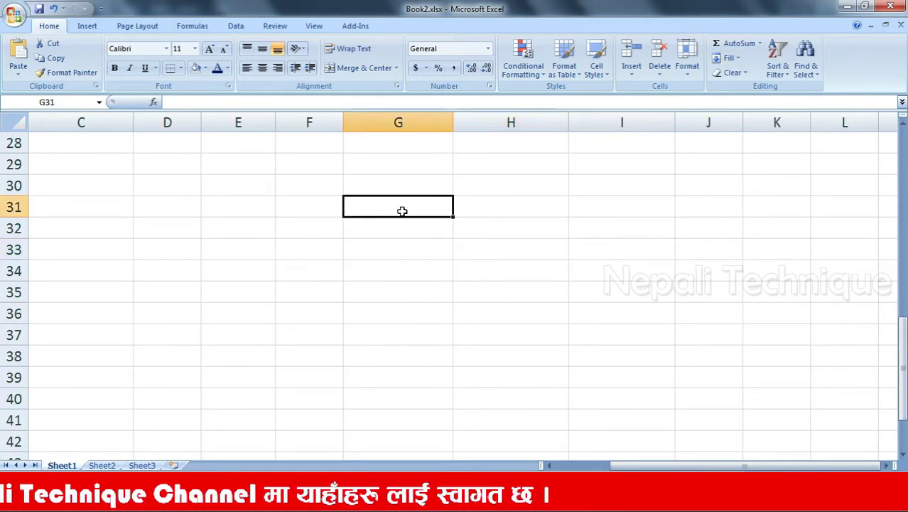
type("2")
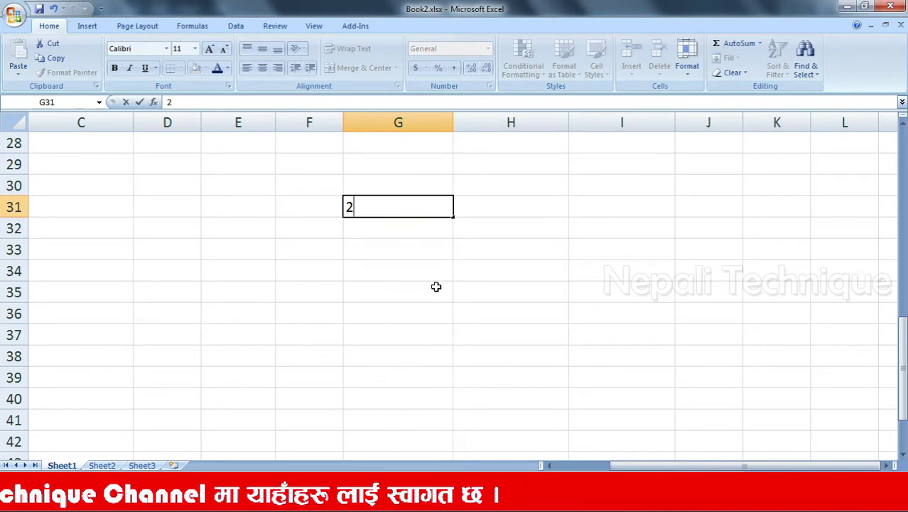
key("Return")
left_click_drag(406, 205, 427, 347)
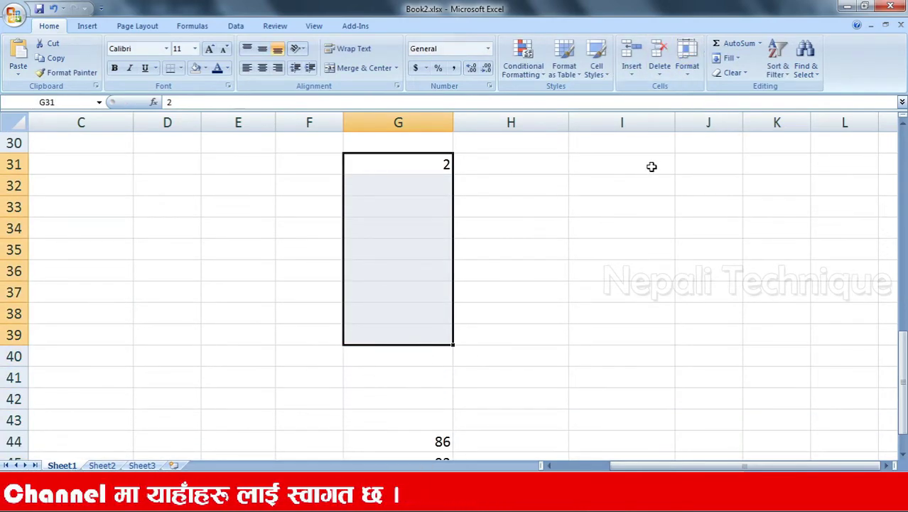
scroll(650, 167, "up", 1)
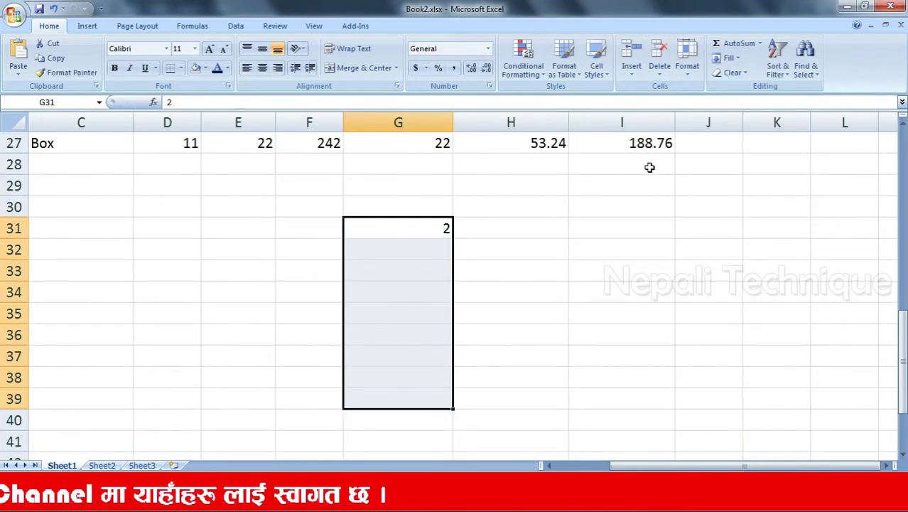
left_click(729, 58)
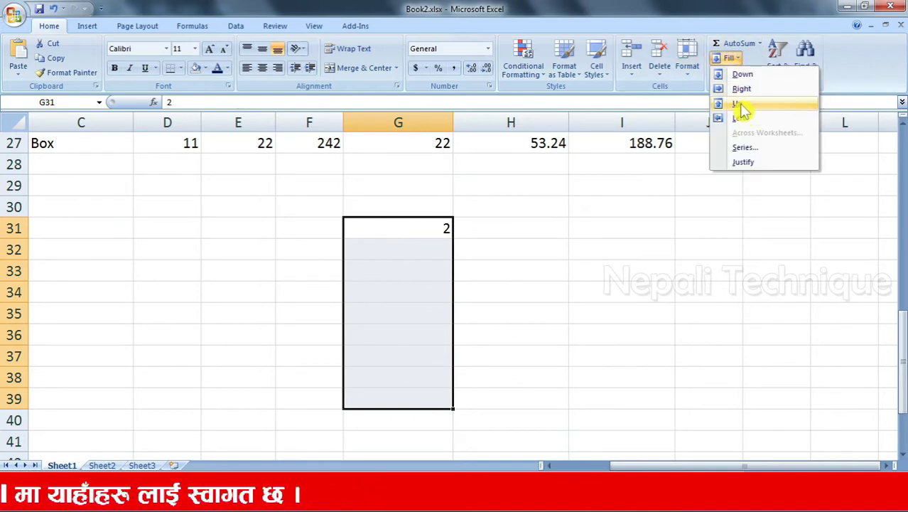
left_click(743, 74)
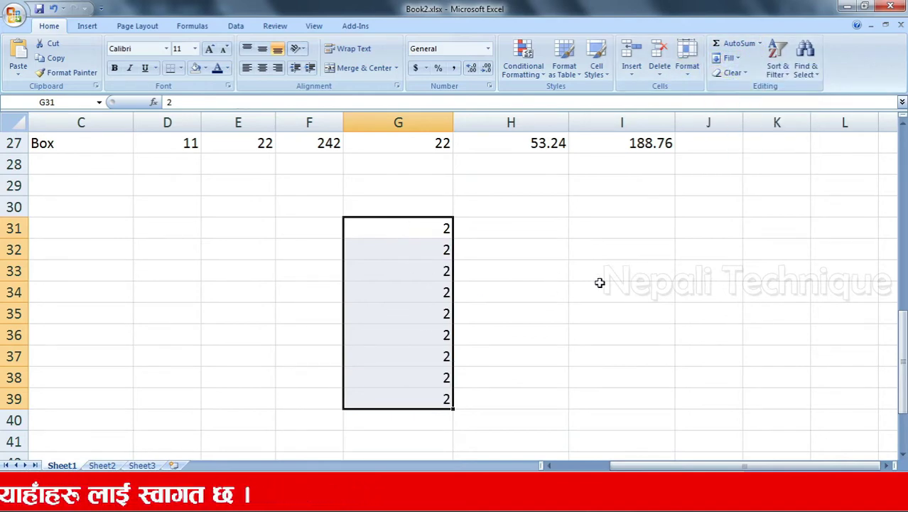
left_click(519, 227)
Type 2 in H31 and drag it down to H38; type 2 in I31 and drag it into J31
type("2")
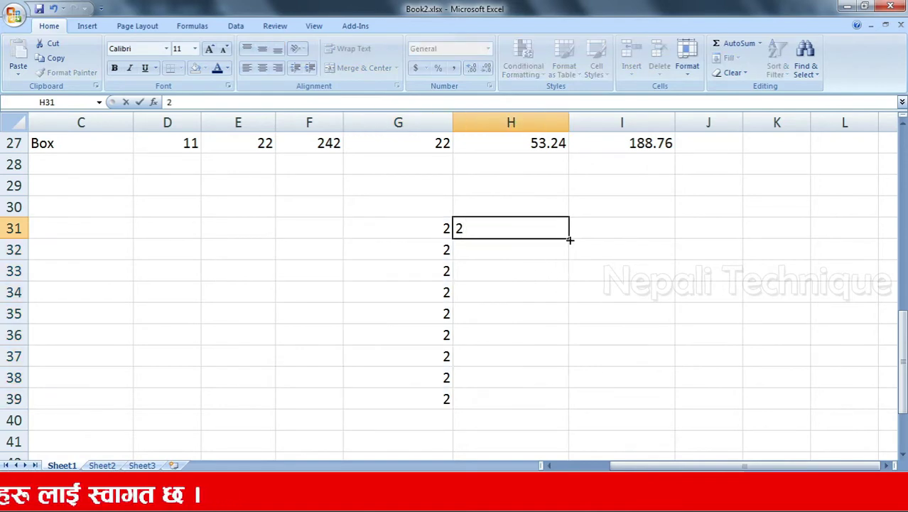
left_click_drag(570, 240, 574, 381)
left_click(629, 226)
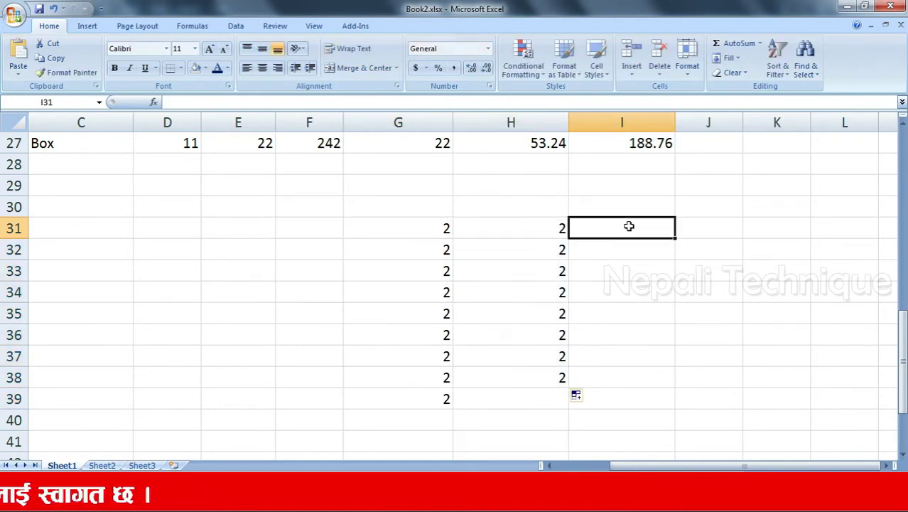
type("2")
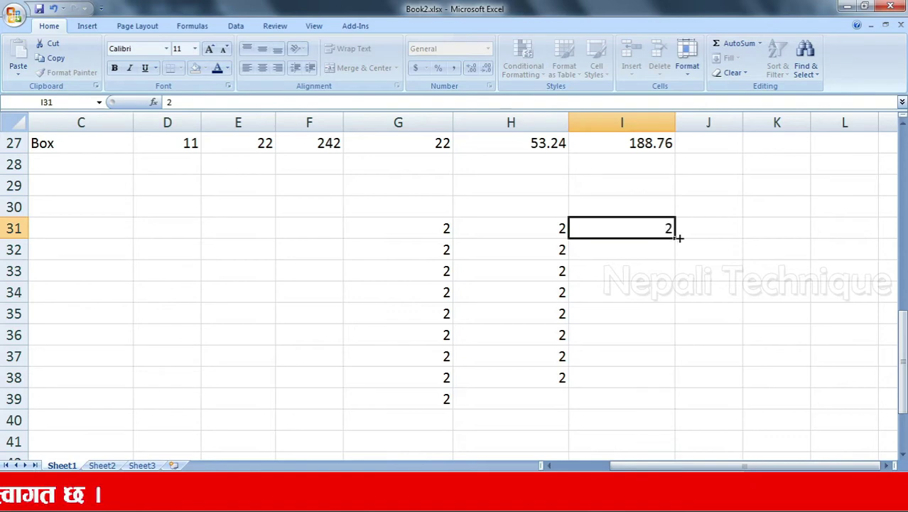
left_click_drag(675, 240, 767, 231)
Enter 2 in K35 and drag it left into J35
left_click(677, 278)
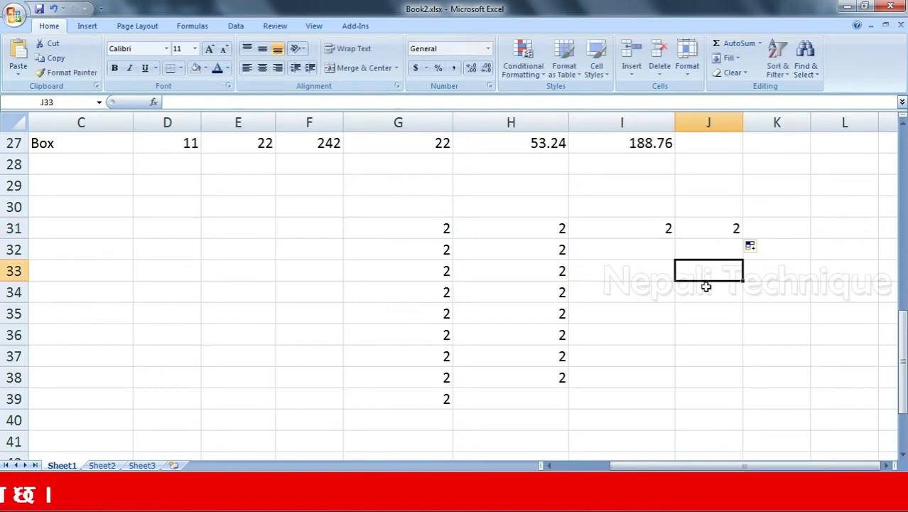
left_click(783, 317)
type("2")
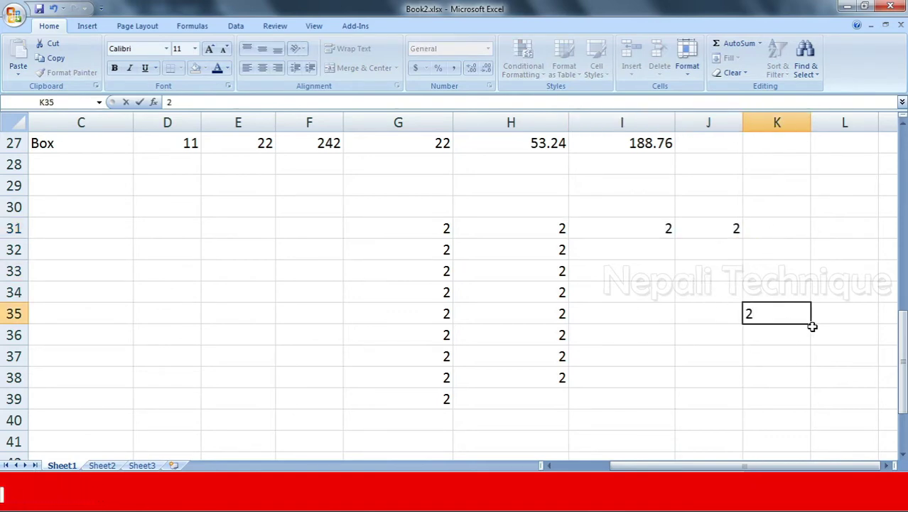
left_click_drag(811, 324, 653, 341)
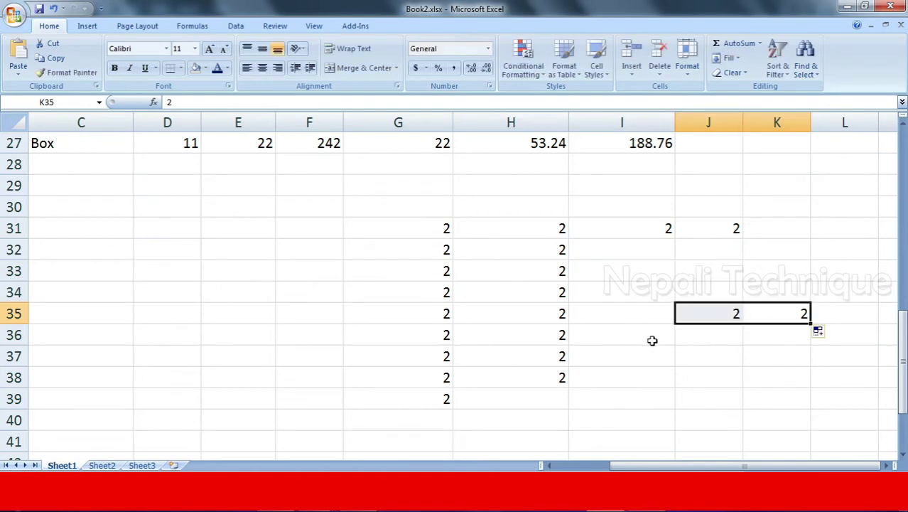
left_click(685, 369)
scroll(697, 356, "down", 1)
scroll(693, 355, "up", 1)
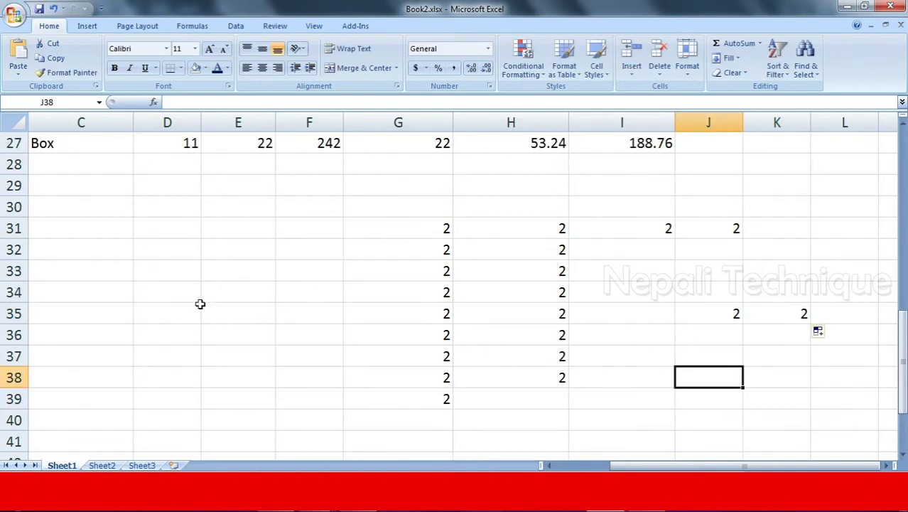
Enter 2 in D32, select D32:D36 and mistakenly apply Fill Right
left_click(170, 257)
type("2")
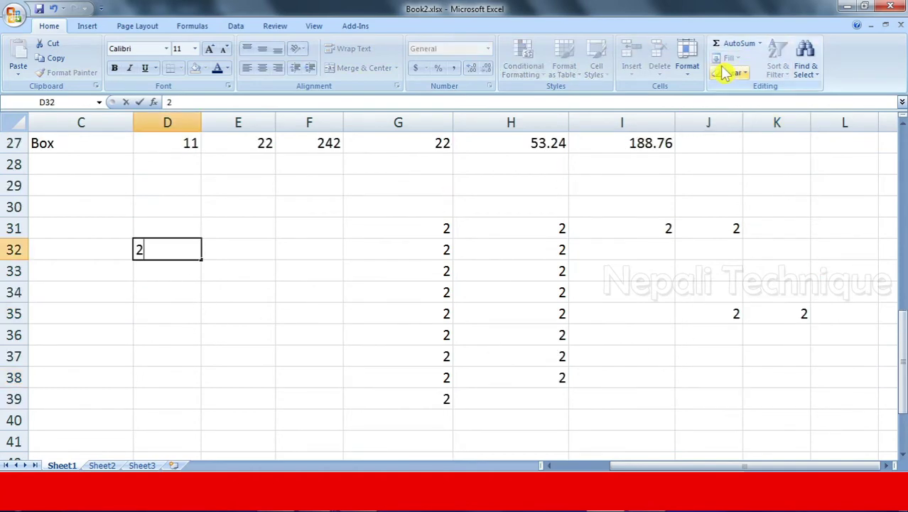
left_click(313, 268)
left_click_drag(154, 250, 182, 335)
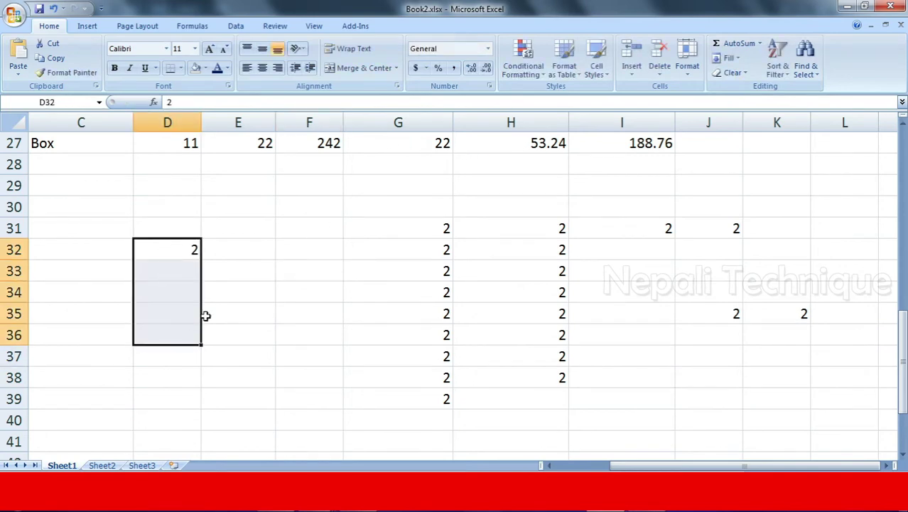
left_click(729, 57)
left_click(753, 90)
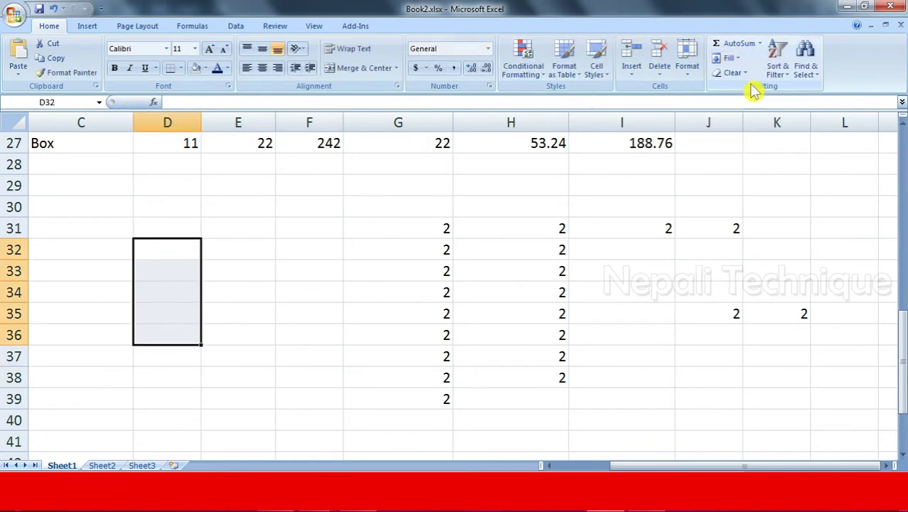
left_click(733, 57)
key("Escape")
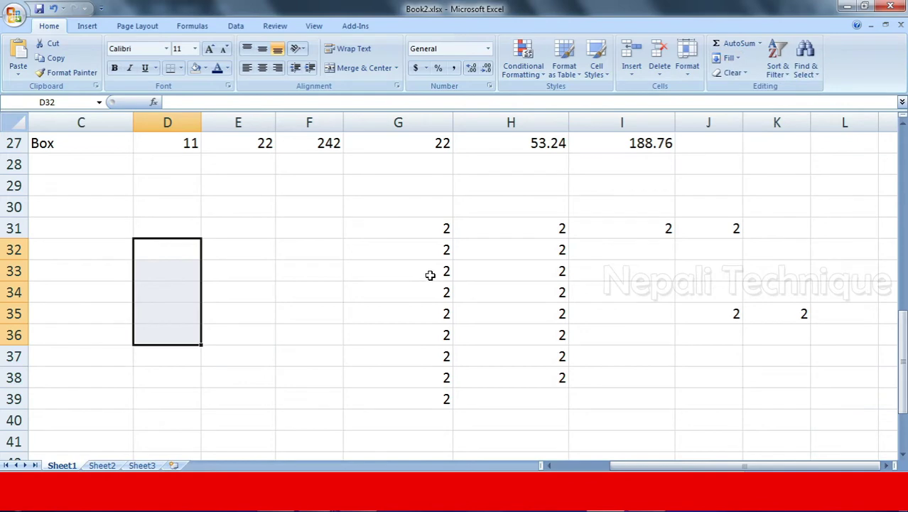
Undo the wrong fill and fill the 2 down from D32 through D36
key("ctrl+z")
left_click(404, 269)
left_click_drag(184, 245, 197, 345)
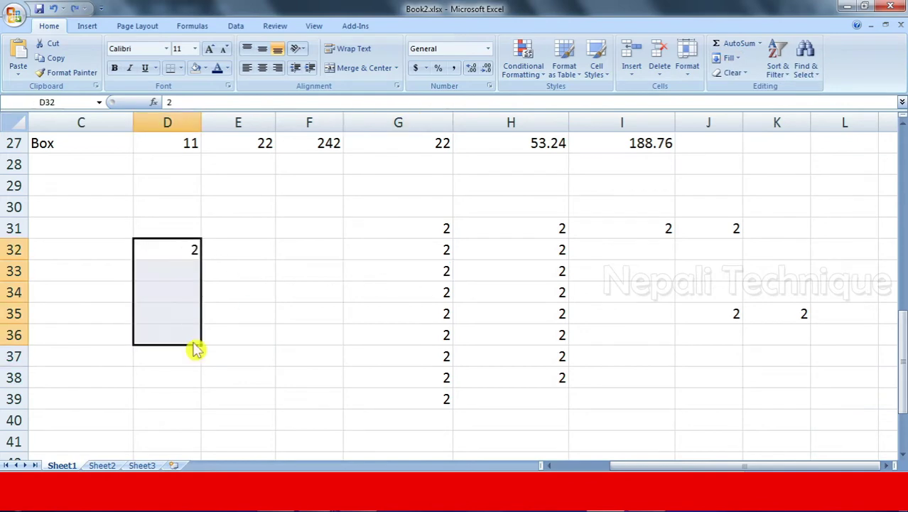
left_click(732, 58)
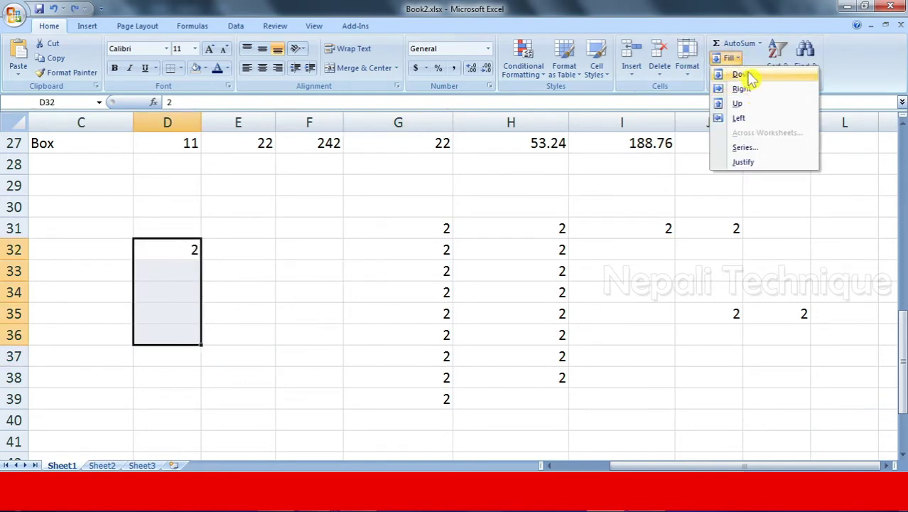
left_click(743, 74)
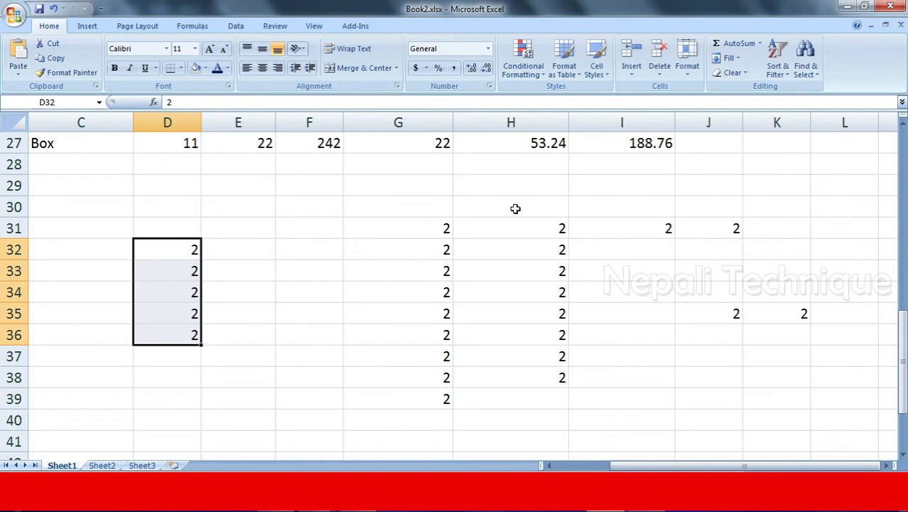
scroll(515, 208, "up", 3)
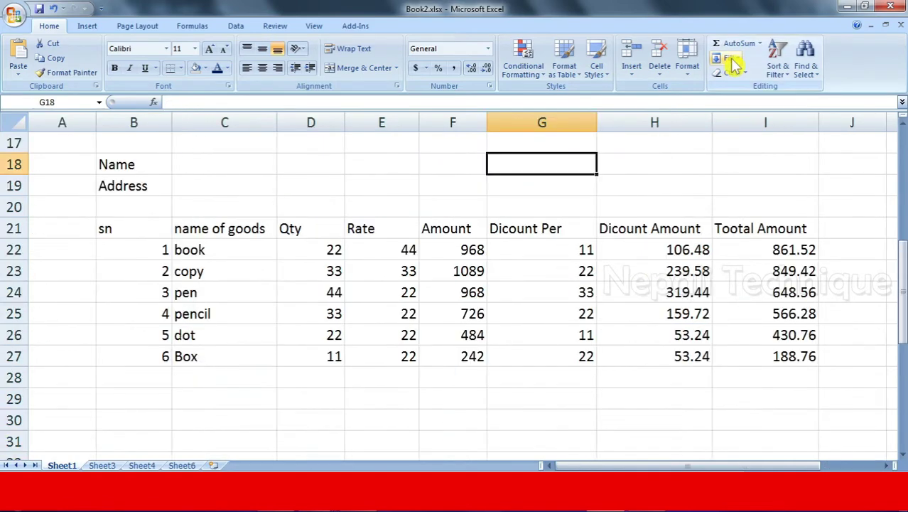
Select the invoice table B21:I27 and look through Sheet3, Sheet4, Sheet6 and Sheet7
left_click(732, 58)
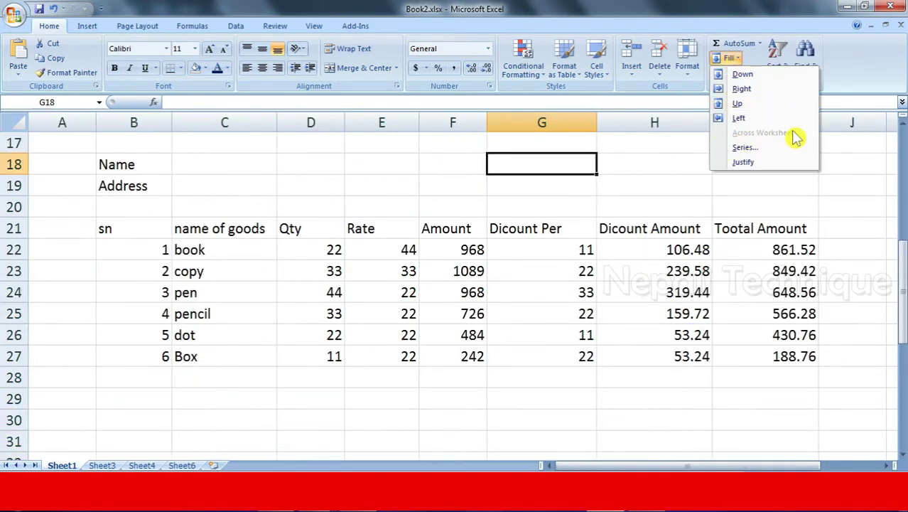
left_click(383, 287)
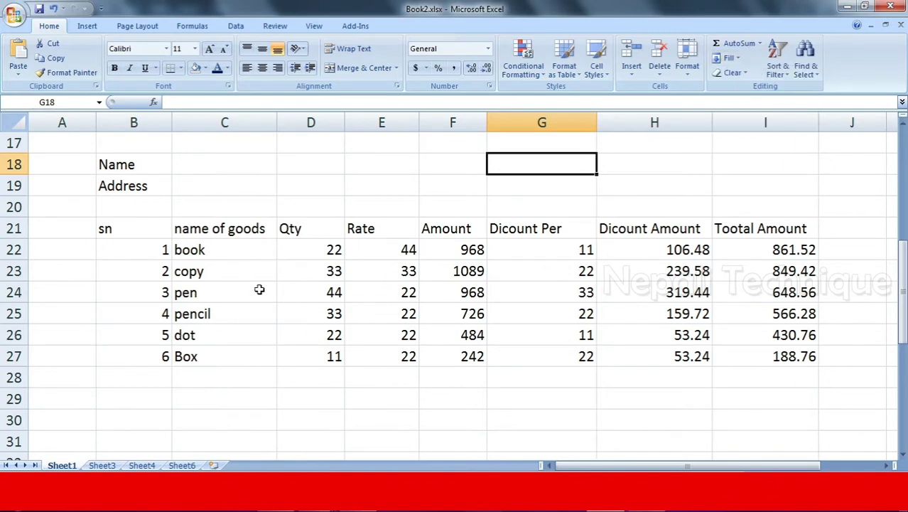
left_click_drag(120, 224, 737, 352)
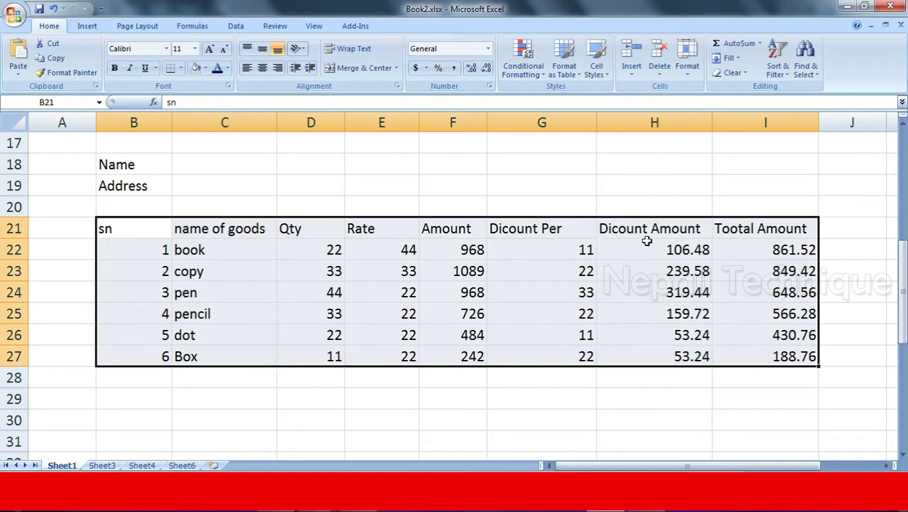
left_click(101, 465)
left_click(141, 466)
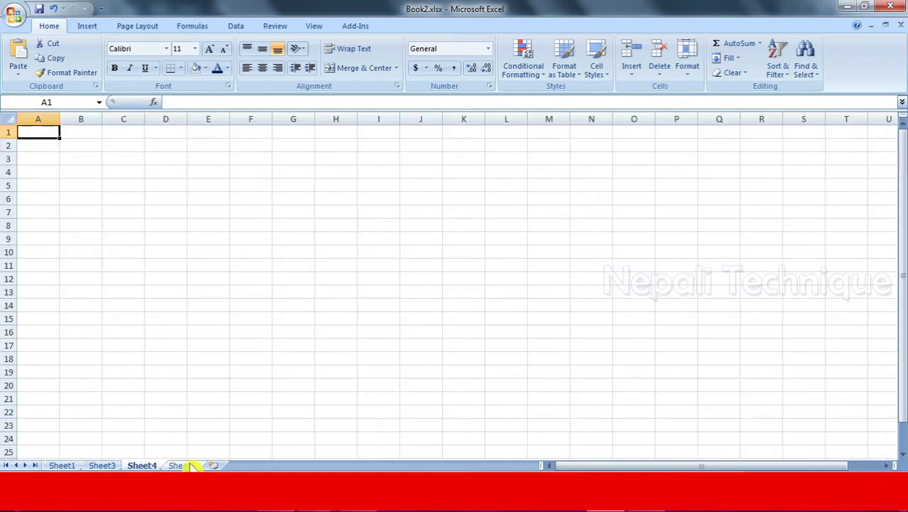
left_click(186, 466)
left_click(219, 466)
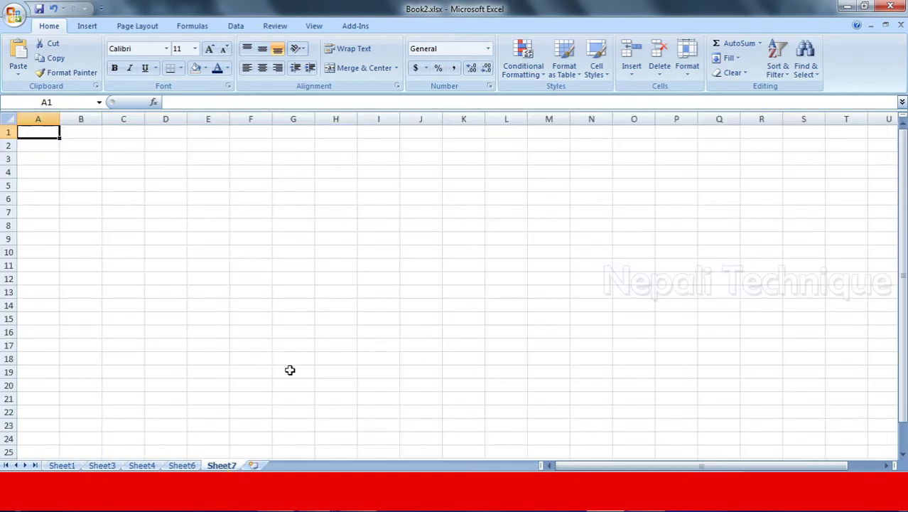
left_click(62, 465)
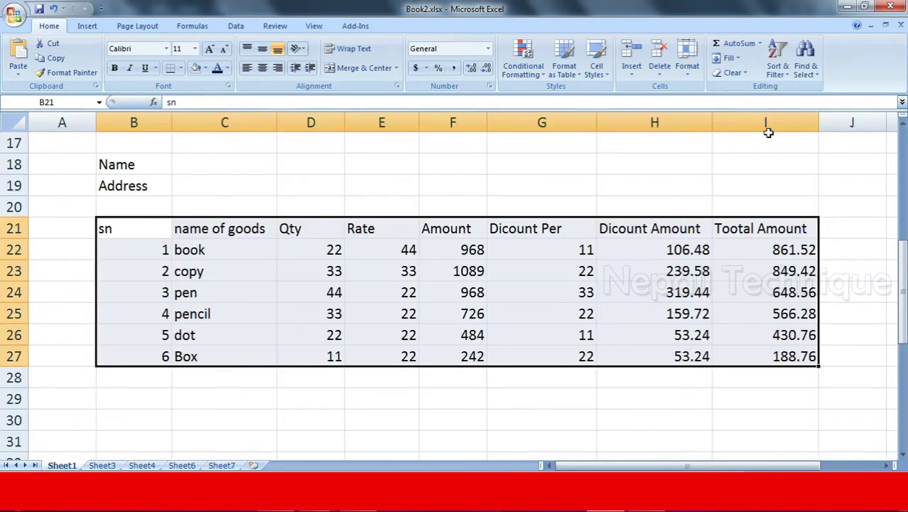
Reselect B21:I27 and Ctrl+click Sheet3 to group it with Sheet1
left_click(766, 164)
left_click(731, 59)
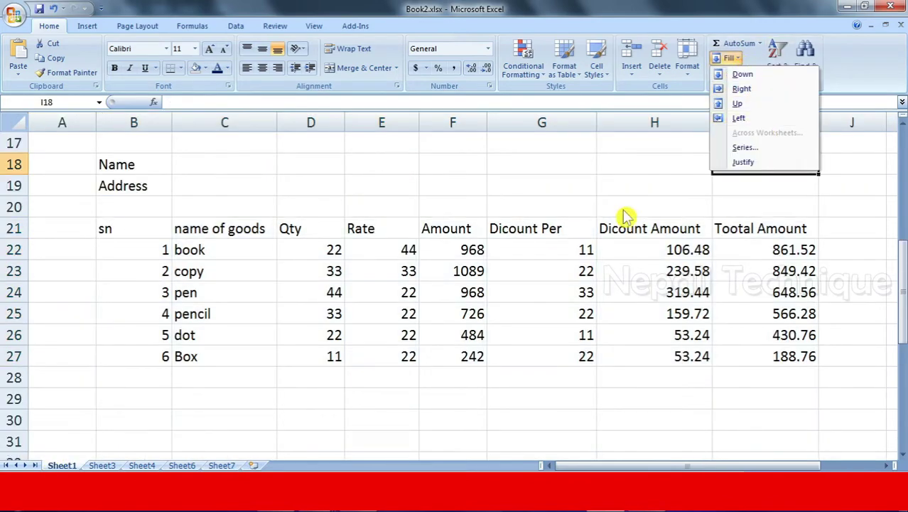
left_click(390, 285)
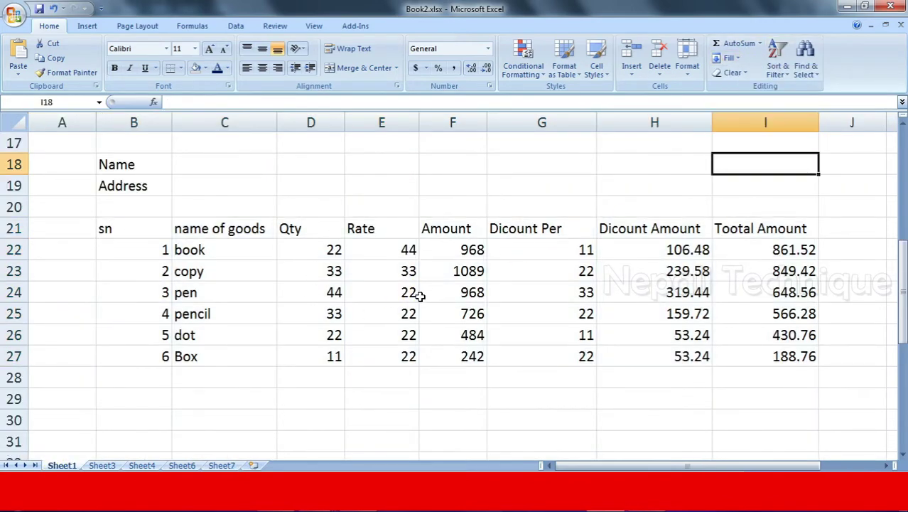
left_click(418, 402)
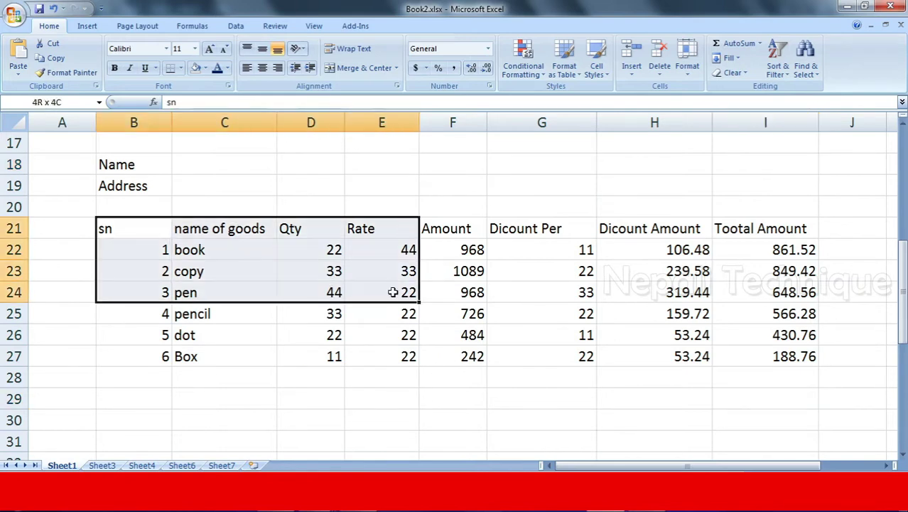
left_click_drag(125, 228, 732, 354)
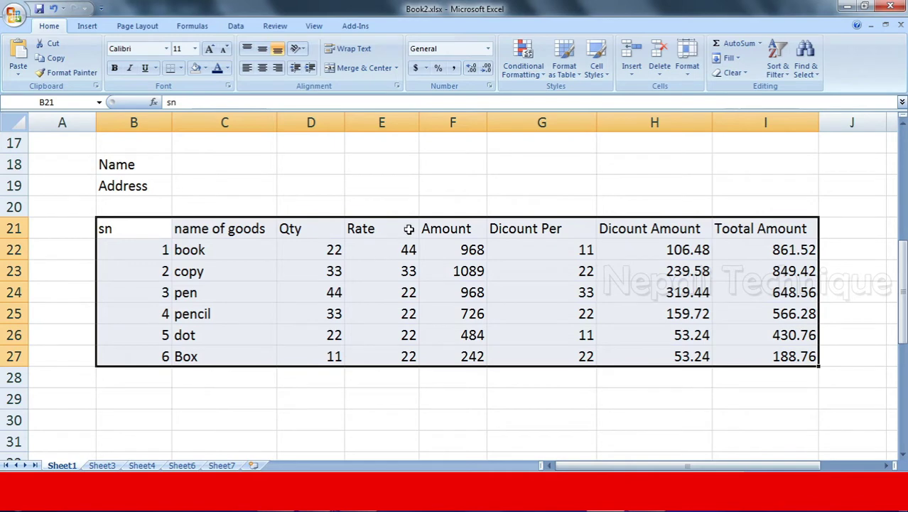
left_click(107, 466, "ctrl")
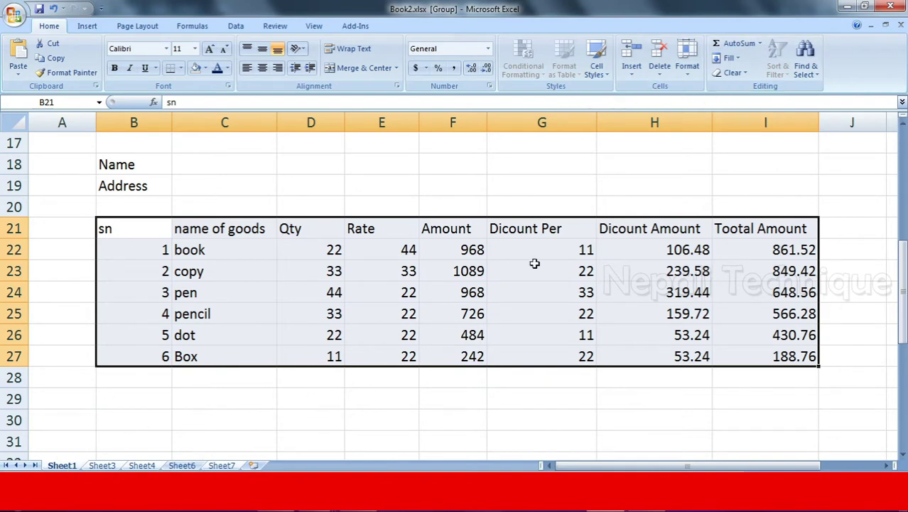
Fill the table across the grouped worksheets with the All option
left_click(732, 59)
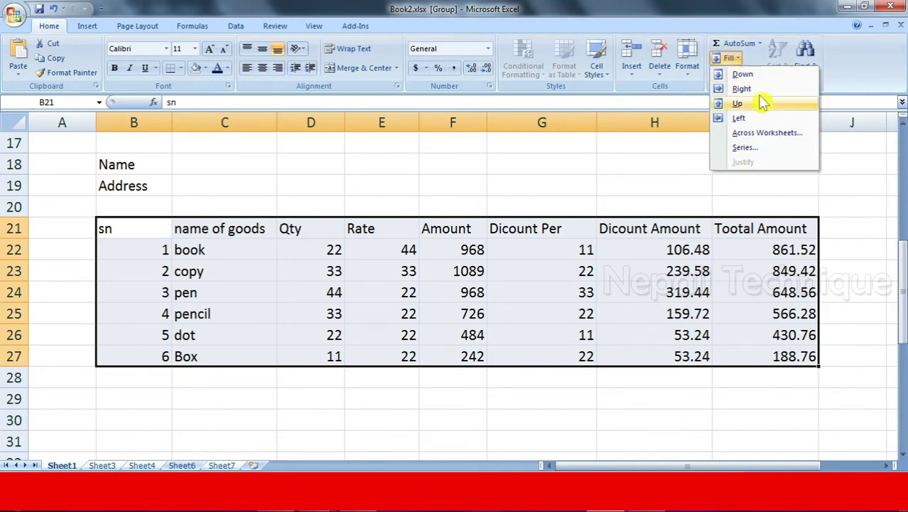
left_click(762, 133)
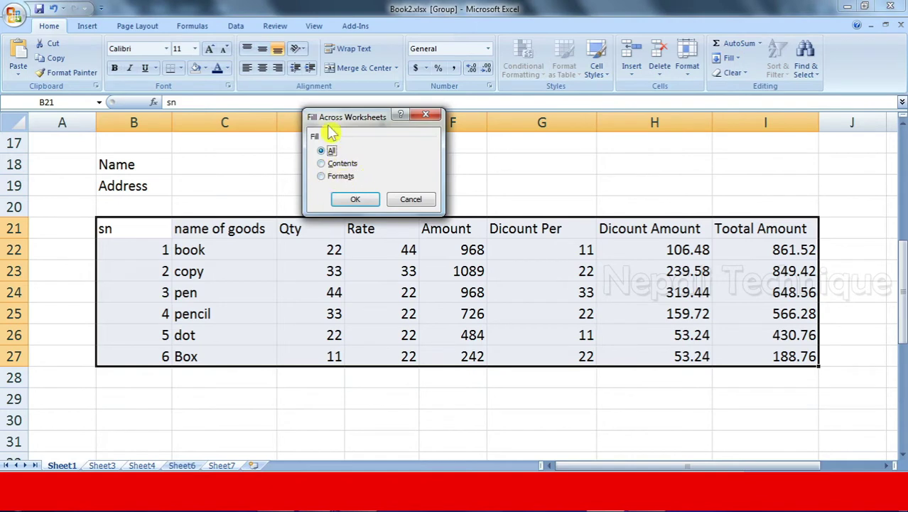
left_click_drag(364, 120, 427, 188)
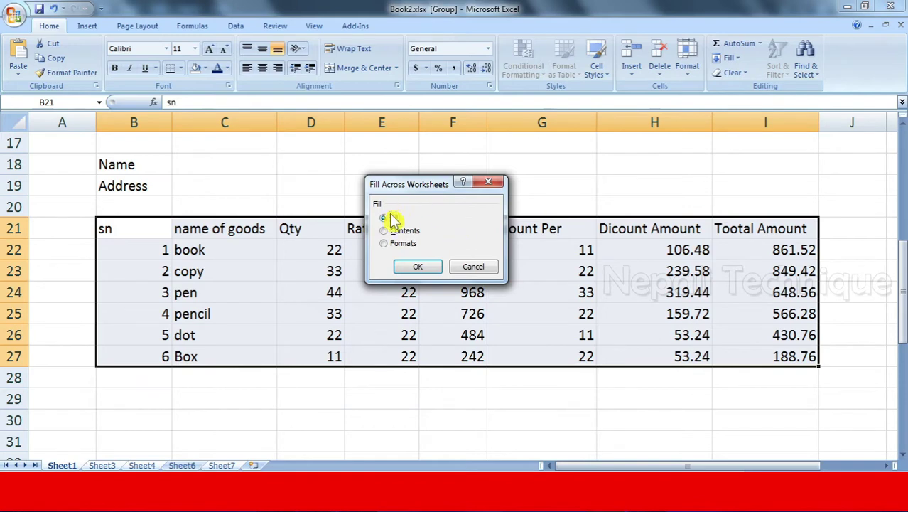
left_click(418, 266)
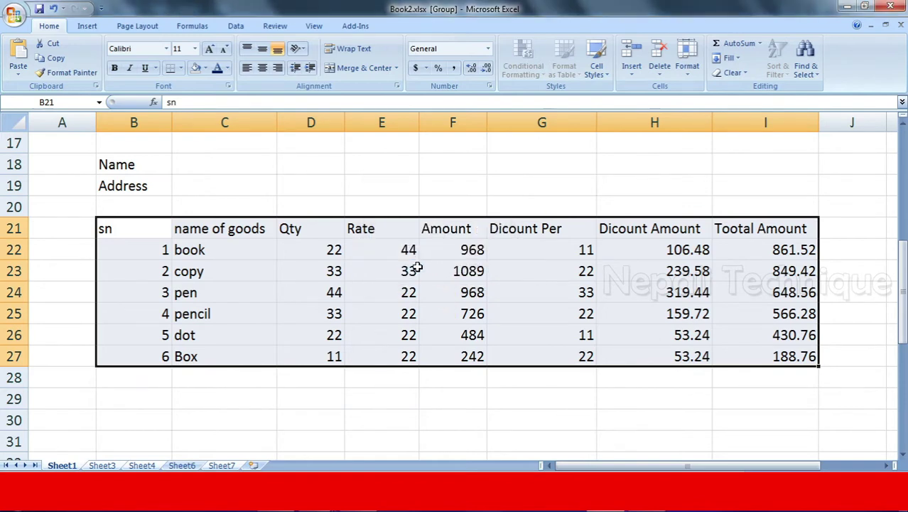
Check Sheet3, Sheet6 and Sheet7 for the copied table, then clear the selection
left_click(101, 465)
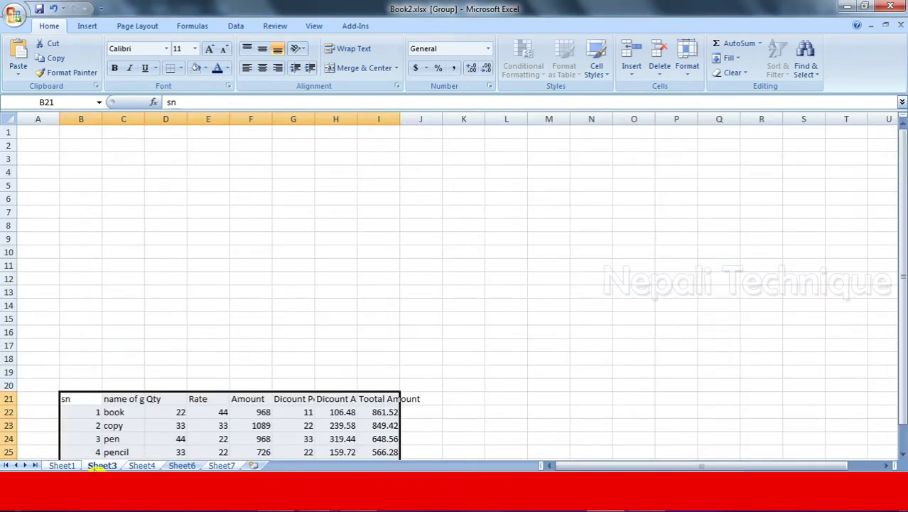
scroll(227, 301, "down", 3)
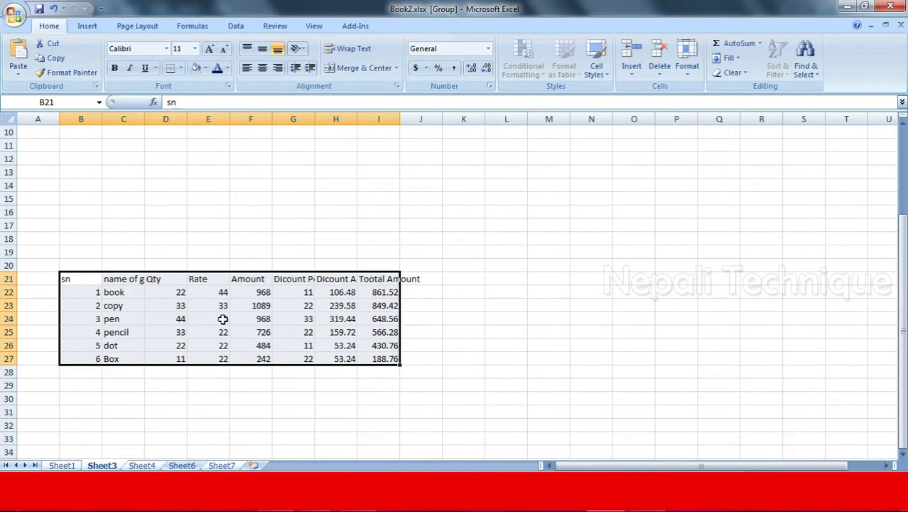
left_click(146, 466)
left_click(186, 466)
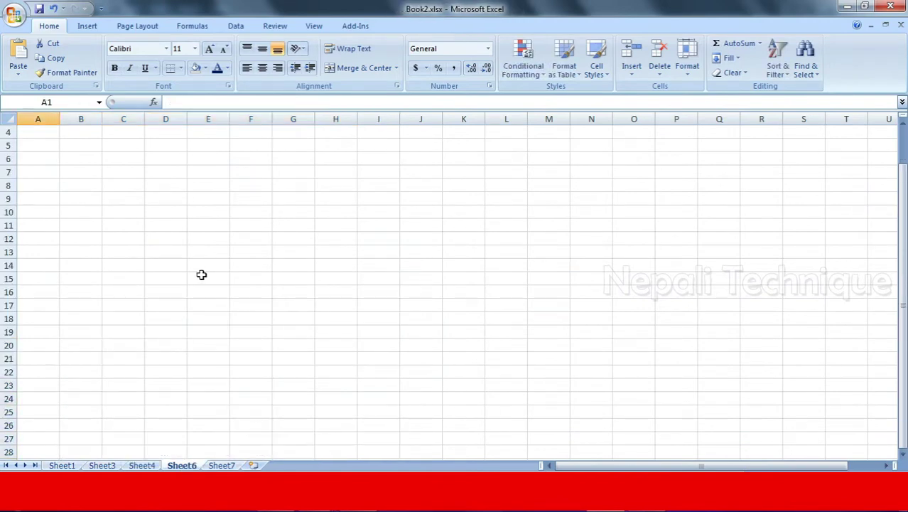
left_click(222, 466)
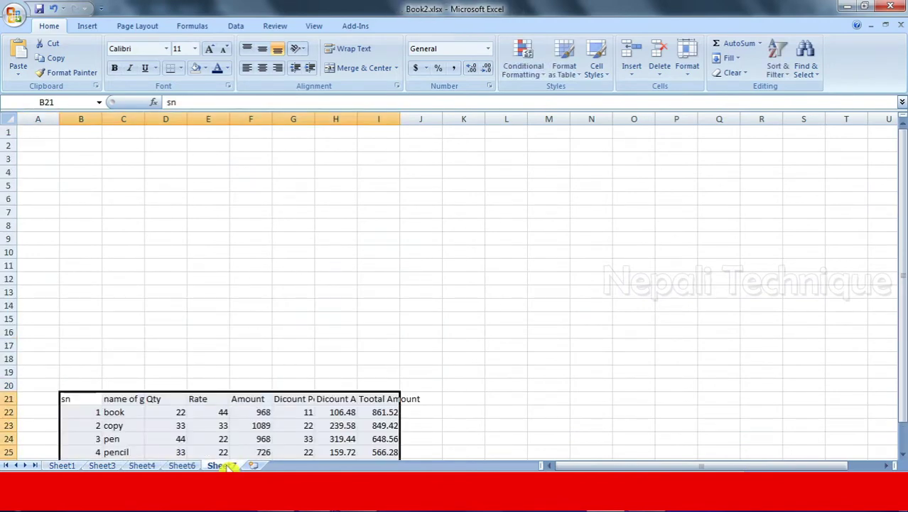
scroll(292, 292, "down", 4)
left_click(454, 302)
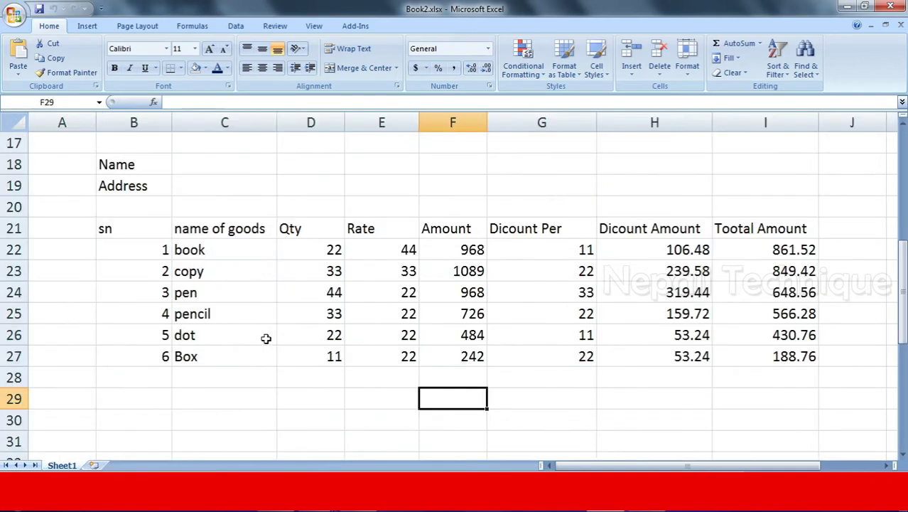
Make the header row B21:I21 and data rows B22:I27 bold
left_click(265, 337)
mouse_move(128, 228)
left_mouse_down()
mouse_move(374, 240)
mouse_move(735, 229)
left_mouse_up()
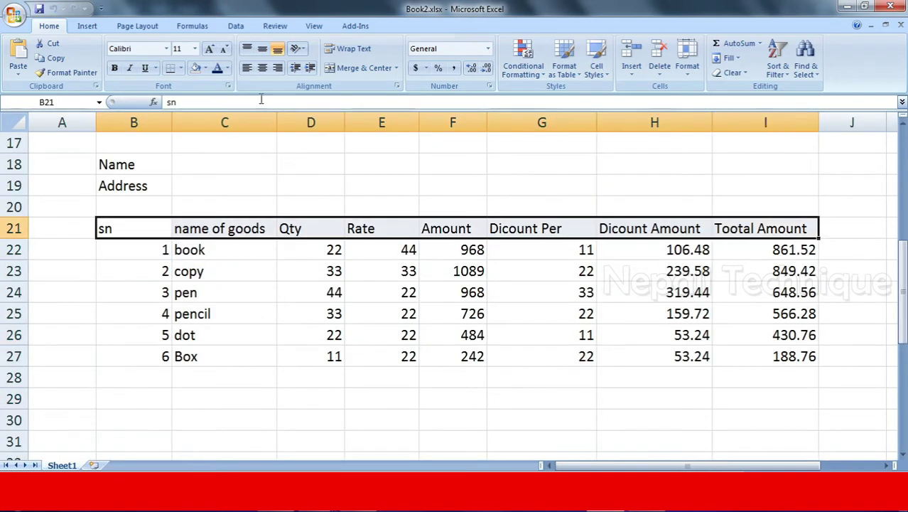
left_click(114, 67)
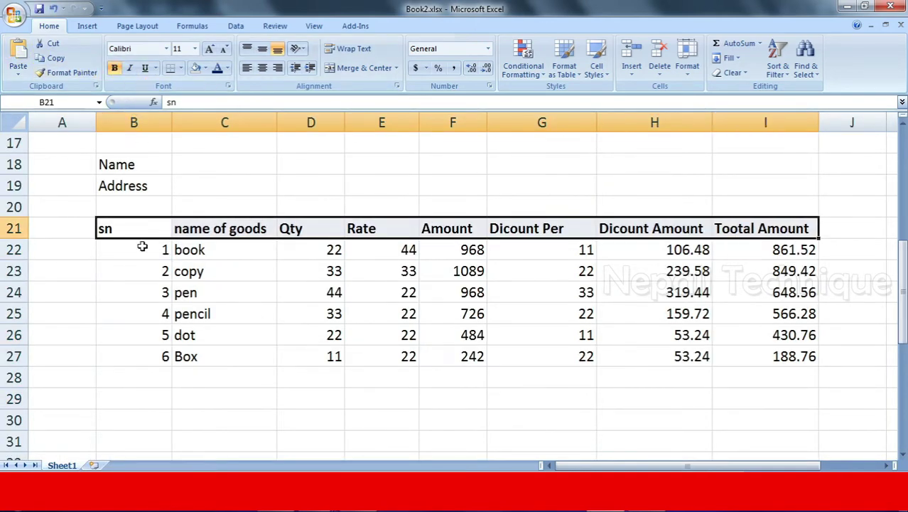
mouse_move(150, 248)
left_mouse_down()
mouse_move(611, 367)
mouse_move(766, 356)
left_mouse_up()
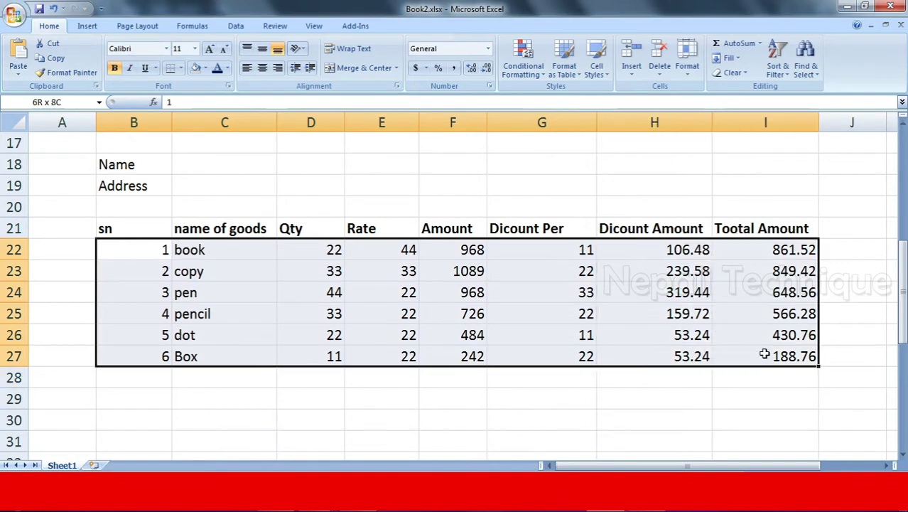
left_click(115, 69)
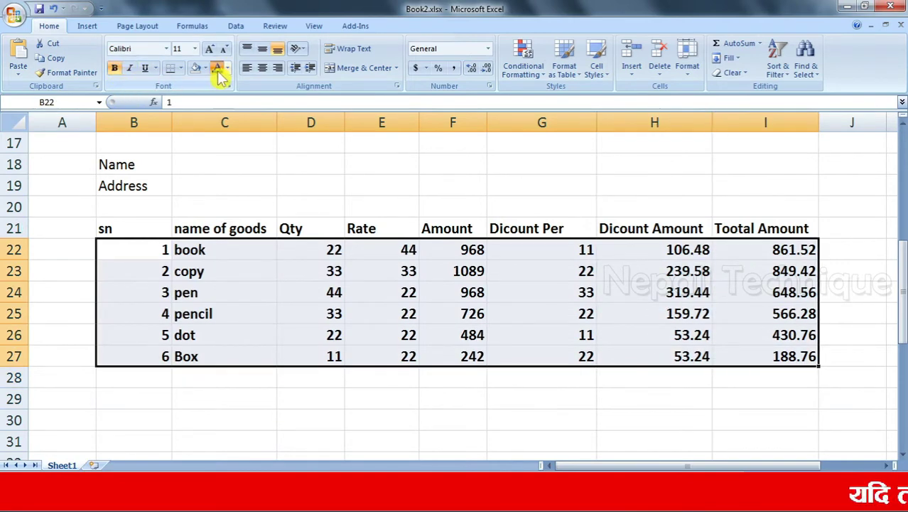
left_click(188, 332)
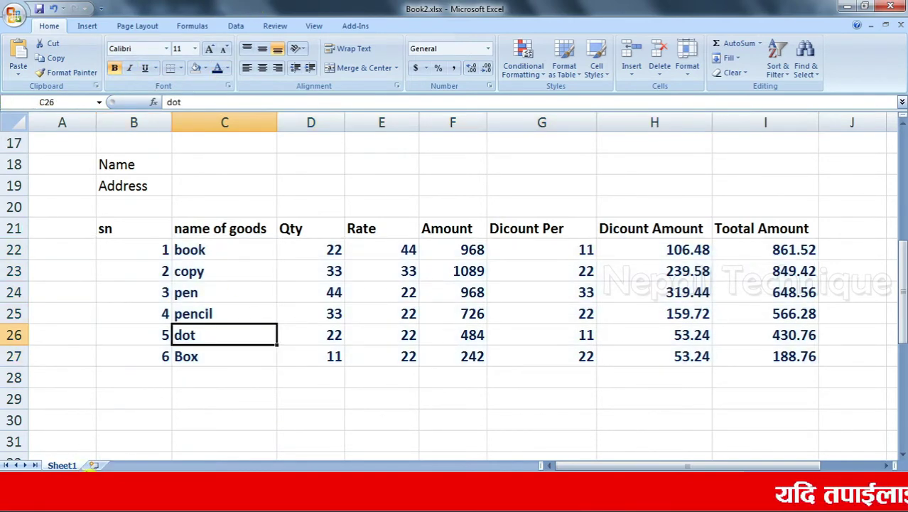
Add three blank worksheets, Sheet8, Sheet9 and Sheet10, and return to Sheet1
left_click(93, 465)
left_click(135, 465)
left_click(182, 465)
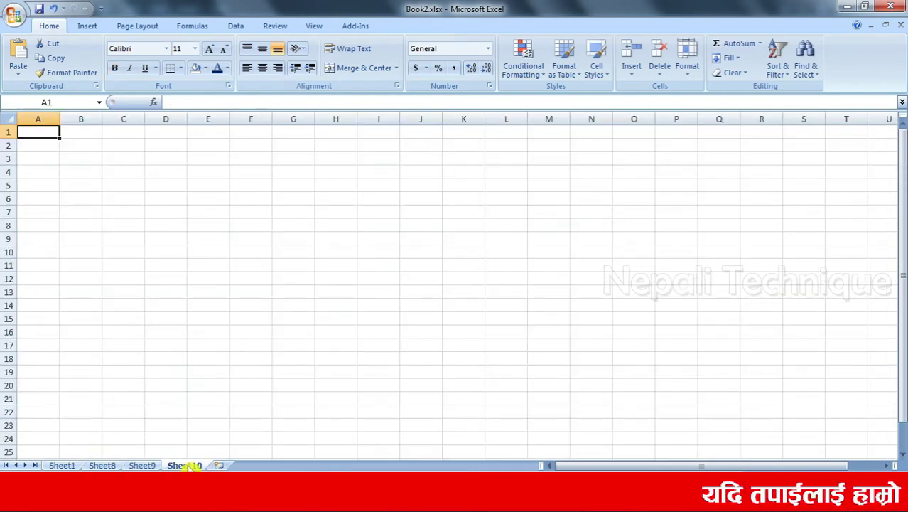
left_click(62, 464)
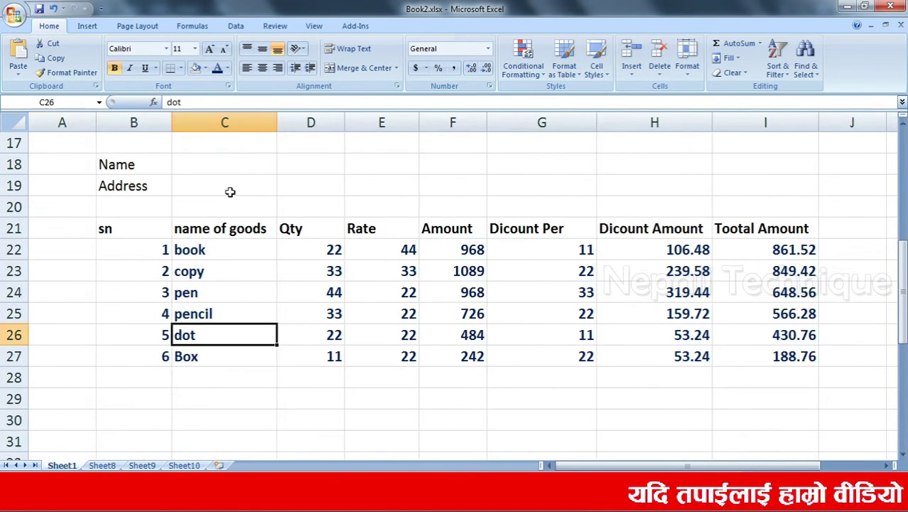
left_click_drag(129, 225, 753, 362)
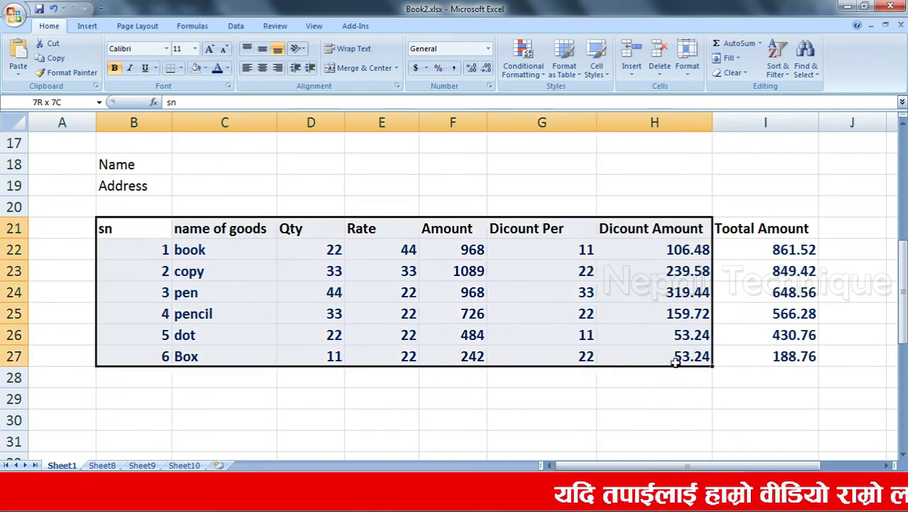
Group Sheet8–Sheet10 with Sheet1 and fill the table's formats only across them
left_click(101, 465, "ctrl")
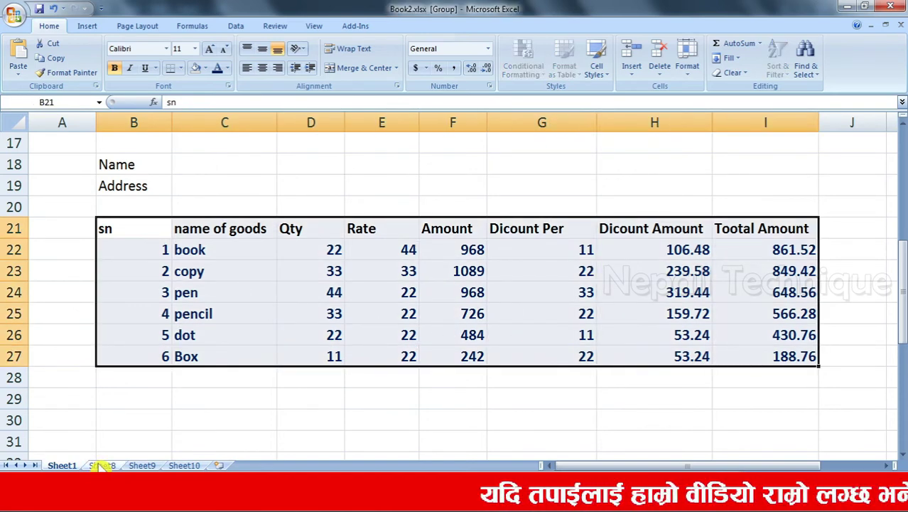
left_click(142, 464, "ctrl")
left_click(183, 464, "ctrl")
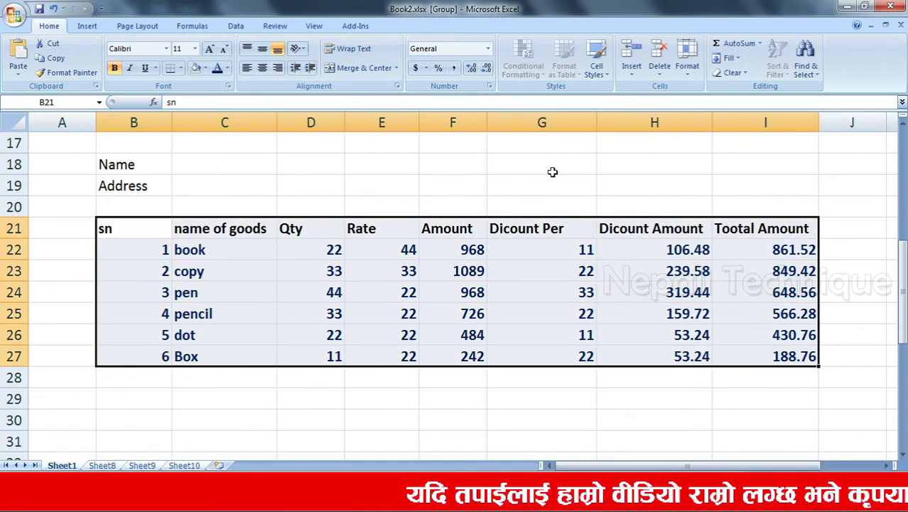
left_click(729, 57)
left_click(752, 133)
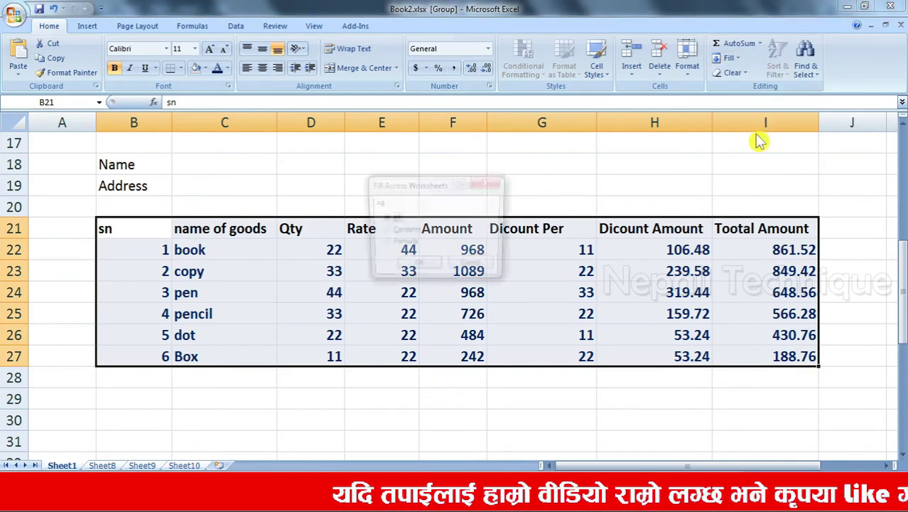
left_click(384, 243)
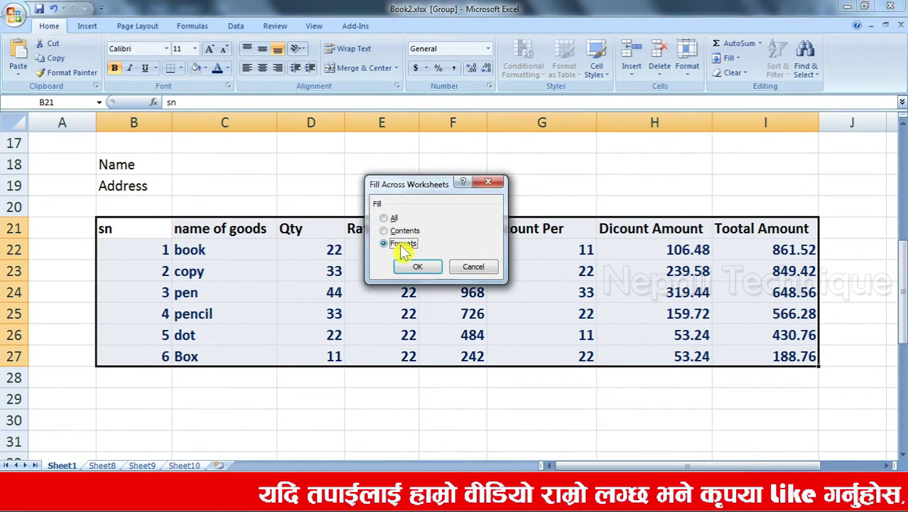
left_click(418, 272)
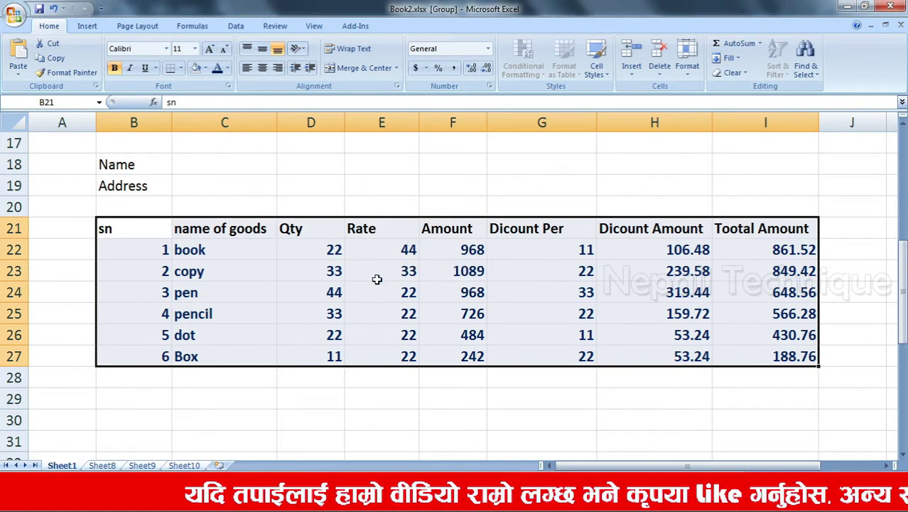
On Sheet8, type test numbers 5, 5, 6, 7 and 7 into the formatted cells
left_click(103, 465)
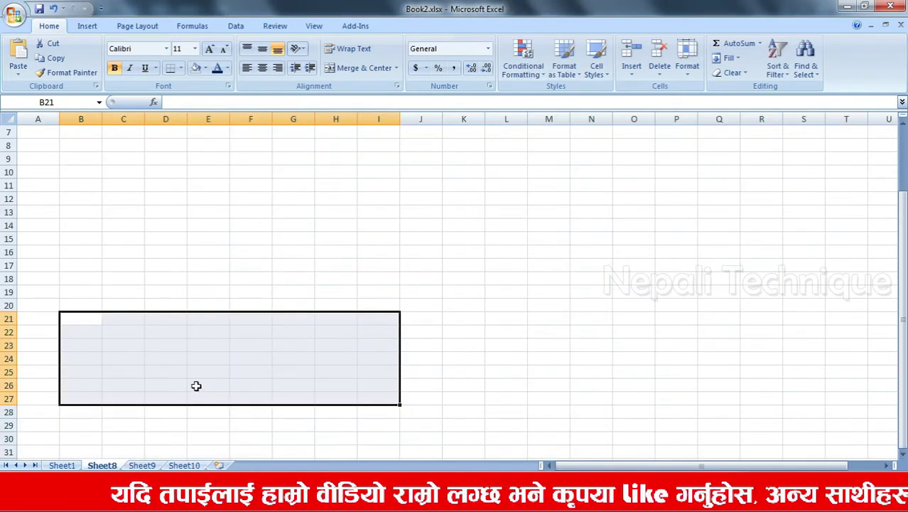
left_click(92, 324)
left_click(123, 332)
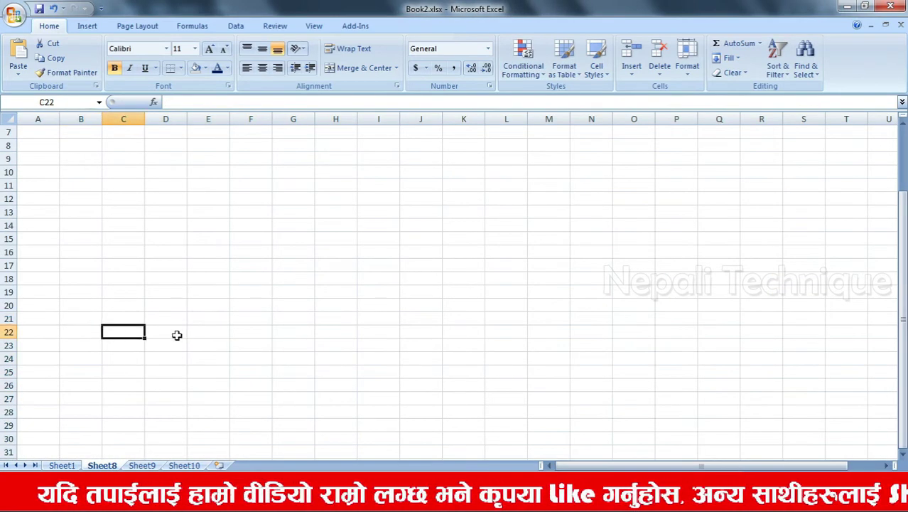
type("5")
left_click(179, 346)
type("5")
left_click(209, 359)
type("6")
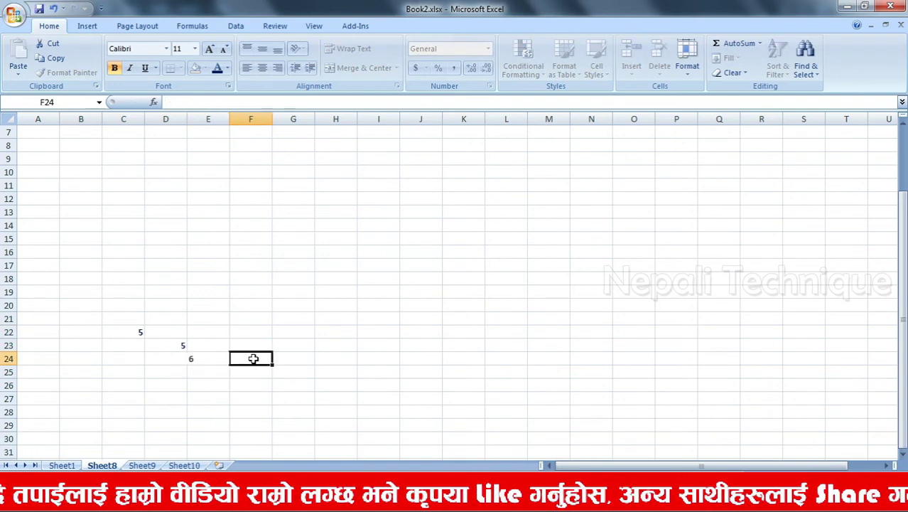
left_click(335, 345)
type("7")
left_click(293, 370)
type("7")
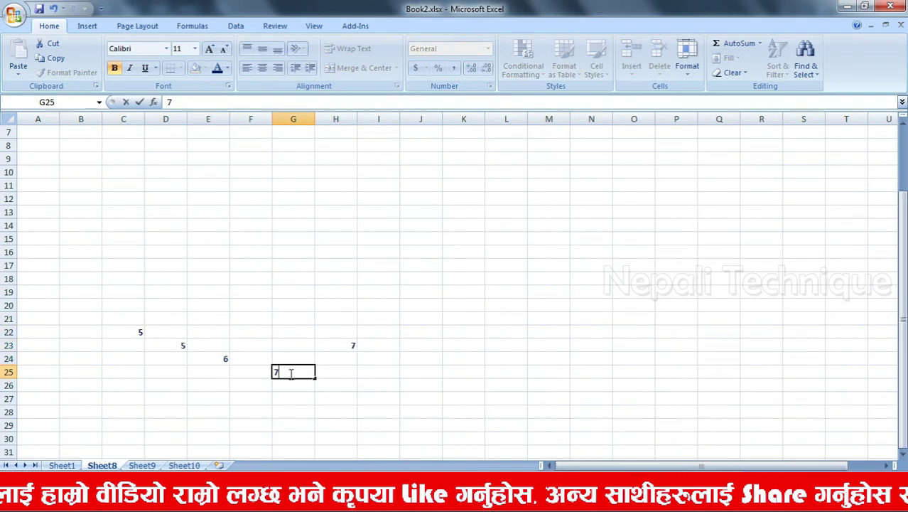
left_click(270, 345)
Select the formatted area C21:J28 on Sheet8, then go back to Sheet1
scroll(308, 350, "down", 1)
left_click(377, 333)
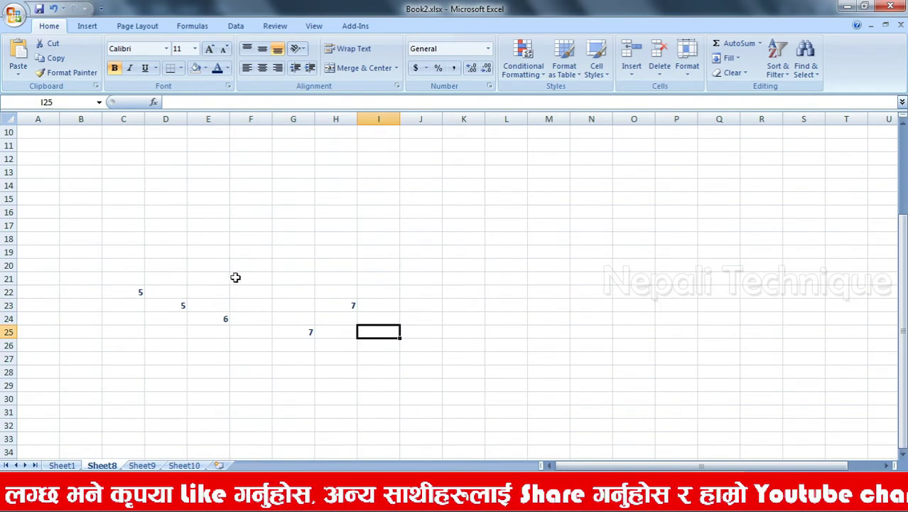
mouse_move(132, 278)
left_mouse_down()
mouse_move(364, 366)
mouse_move(424, 376)
left_mouse_up()
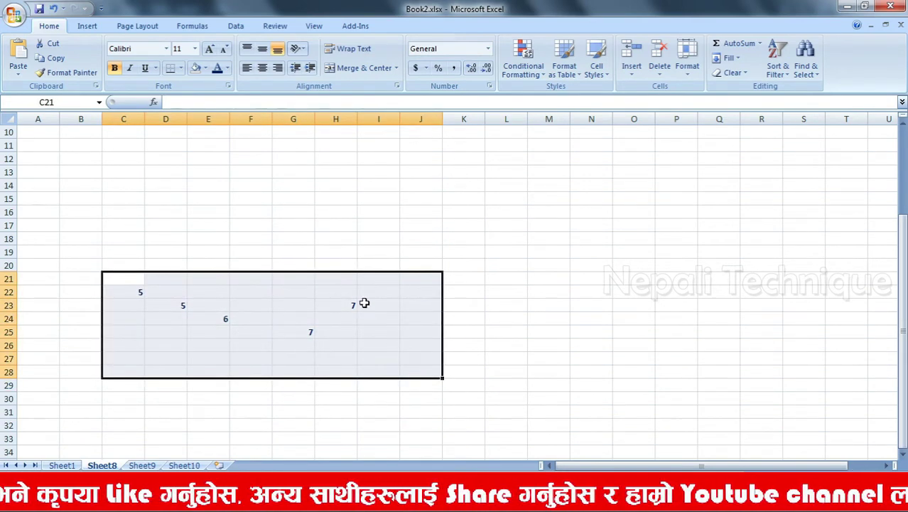
left_click(62, 465)
Open the Fill Series dialog, set it to Columns, and close it without applying
left_click(728, 57)
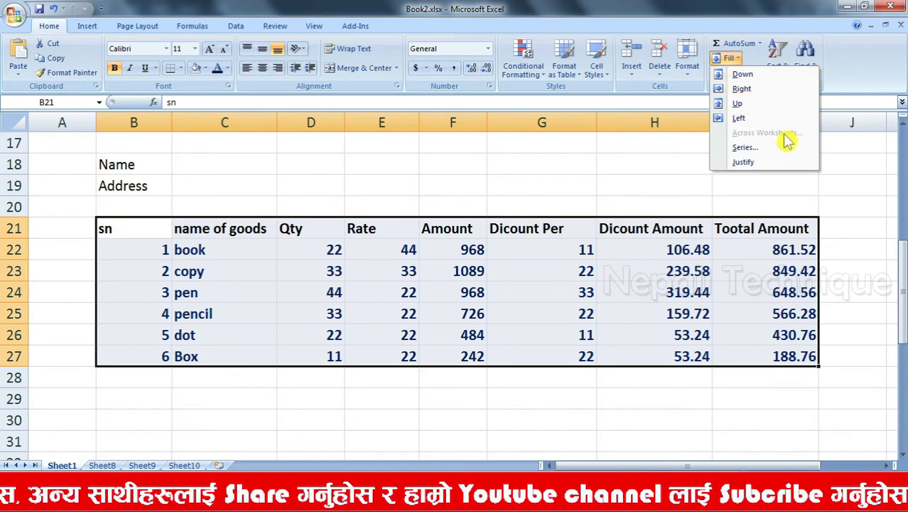
left_click(402, 371)
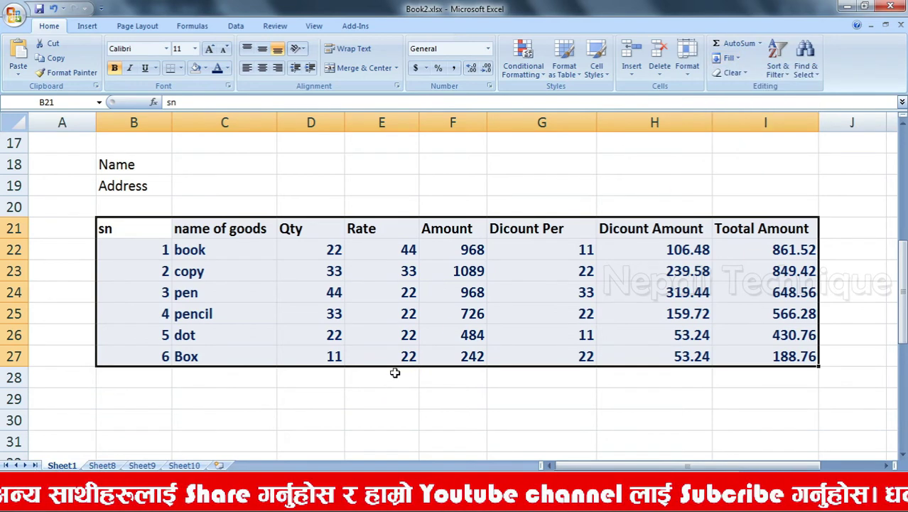
left_click(730, 58)
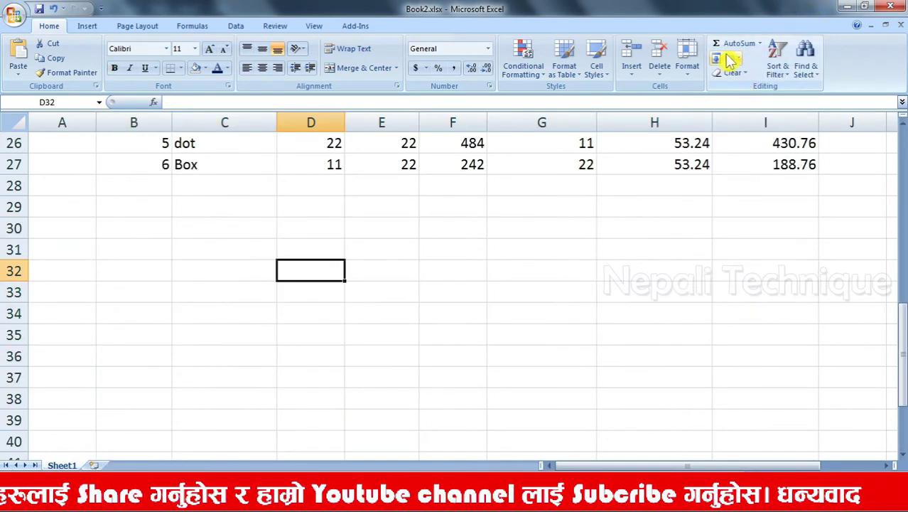
left_click(726, 59)
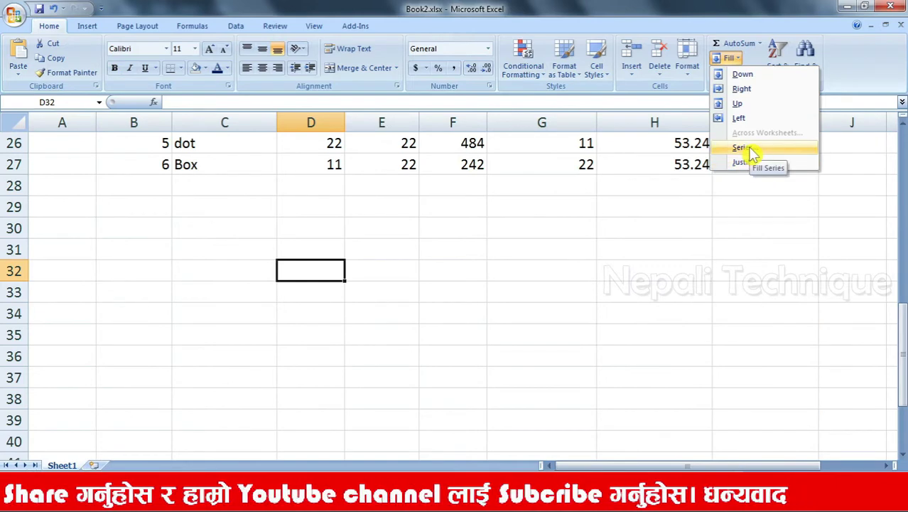
left_click(291, 394)
left_click(733, 58)
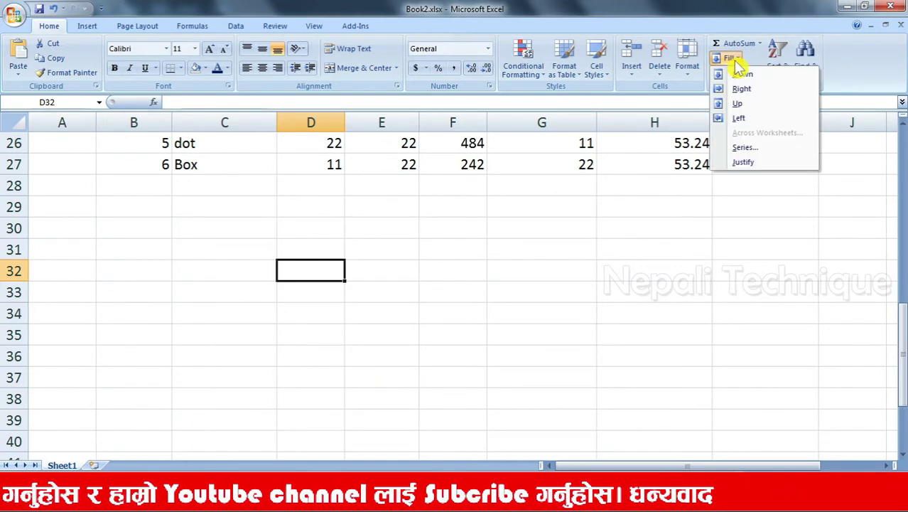
left_click(746, 147)
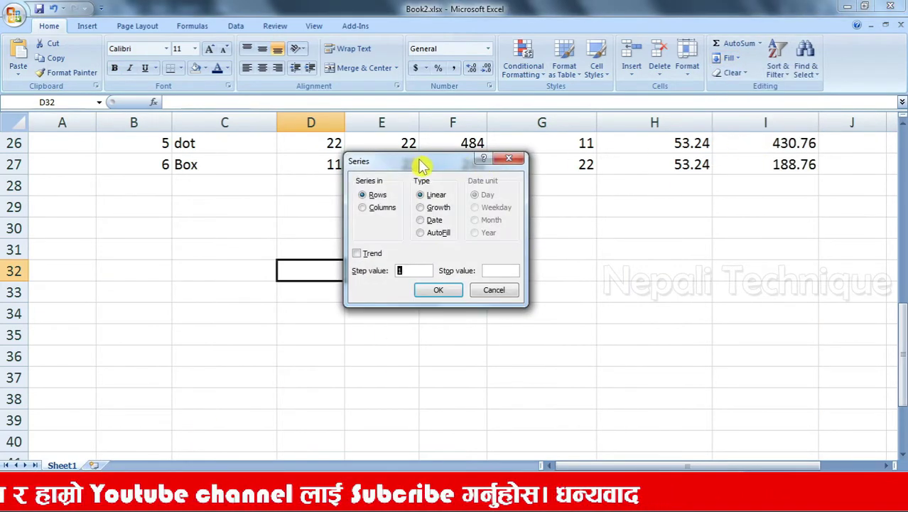
left_click_drag(419, 160, 581, 128)
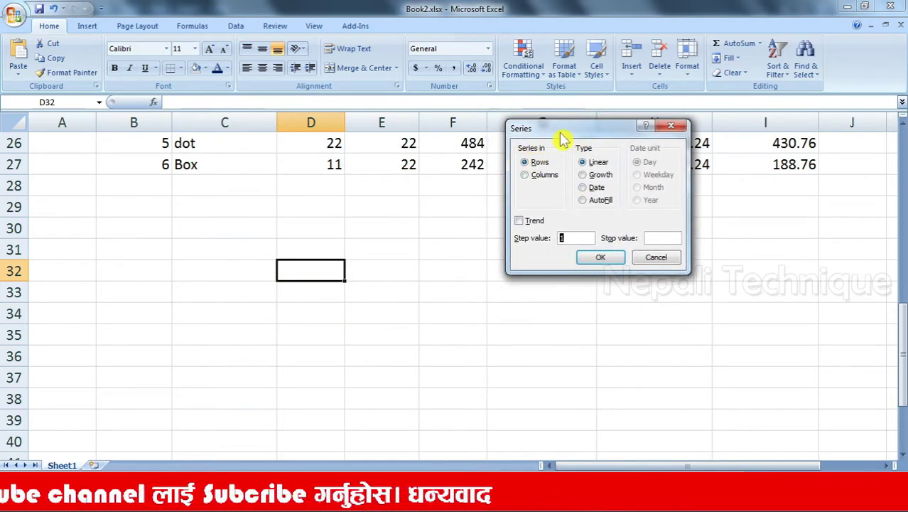
left_click(534, 175)
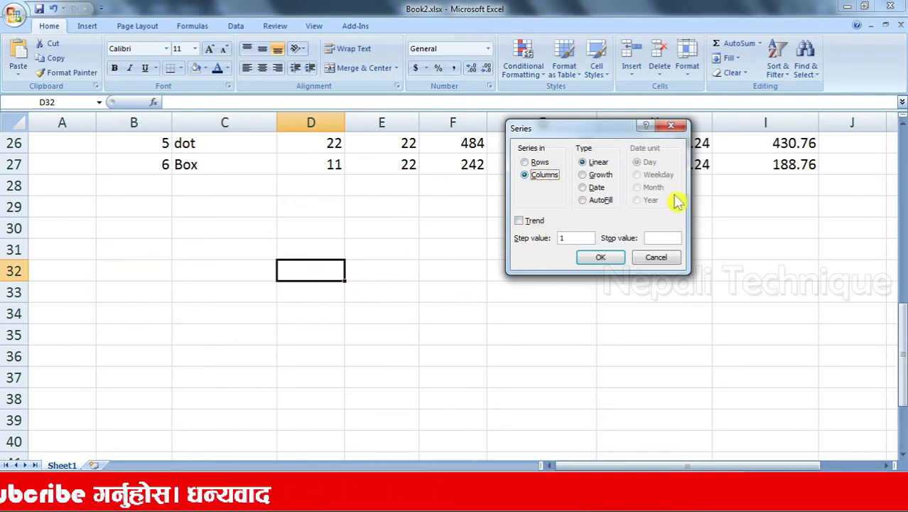
left_click(671, 126)
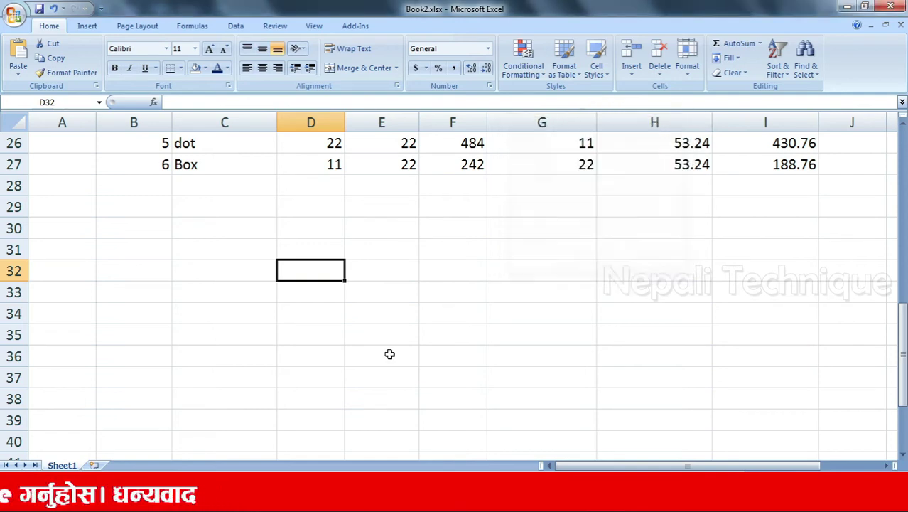
Enter the starting value 1 in cell E32
left_click(383, 334)
left_click(377, 243)
left_click(387, 275)
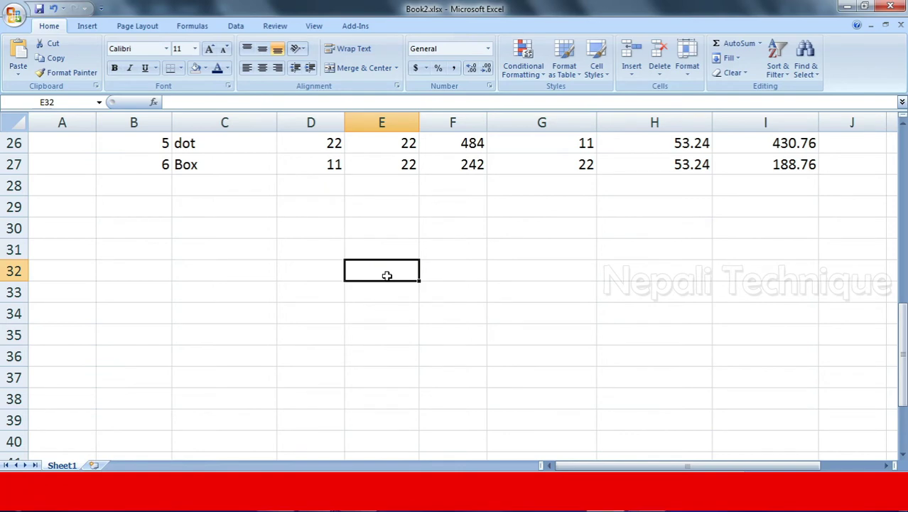
type("1")
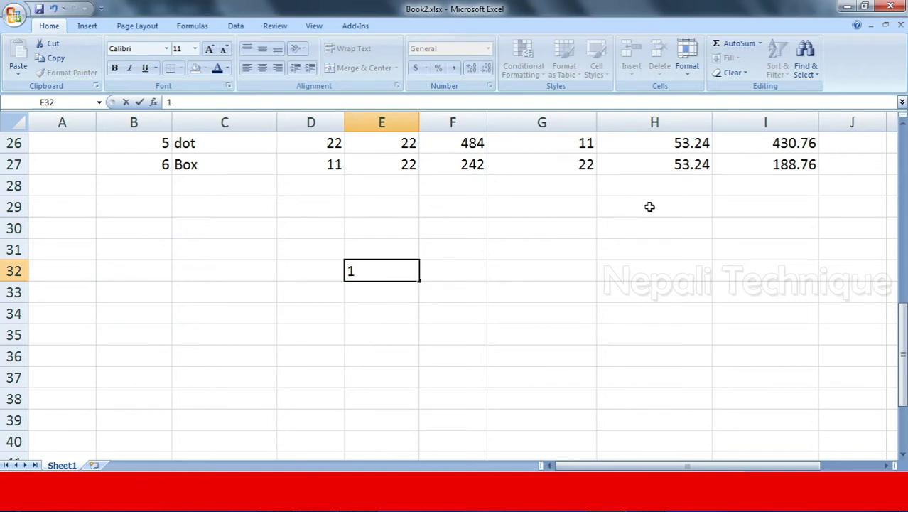
left_click(561, 307)
left_click(415, 272)
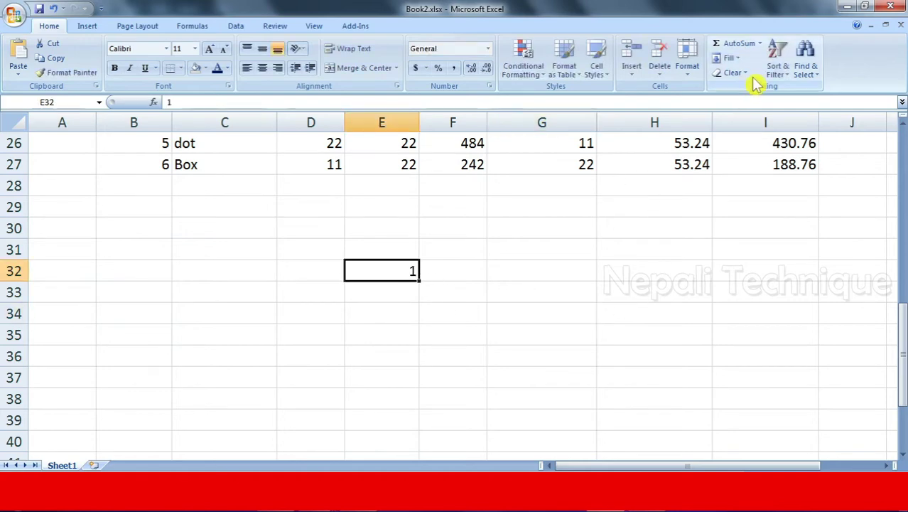
Fill E32:E41 with a linear series in Columns, step 1, stop value 10
left_click(736, 59)
left_click(756, 146)
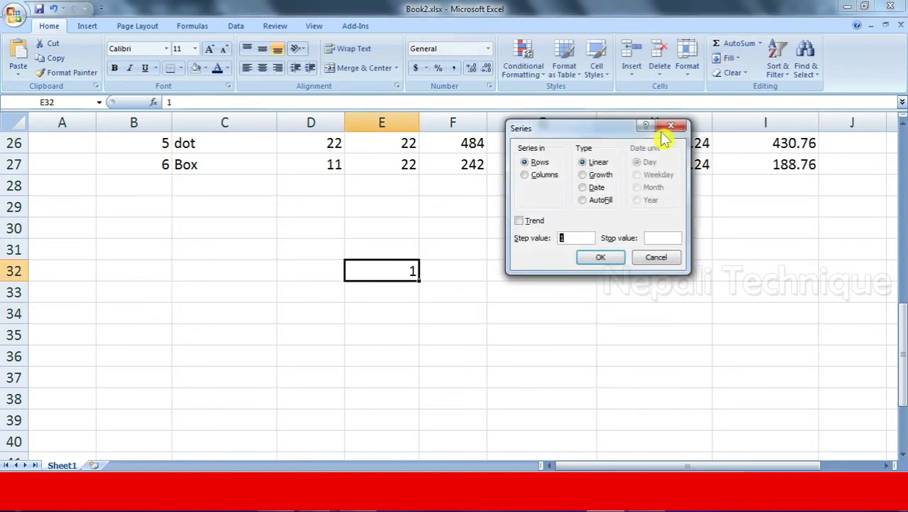
left_click_drag(618, 140, 599, 191)
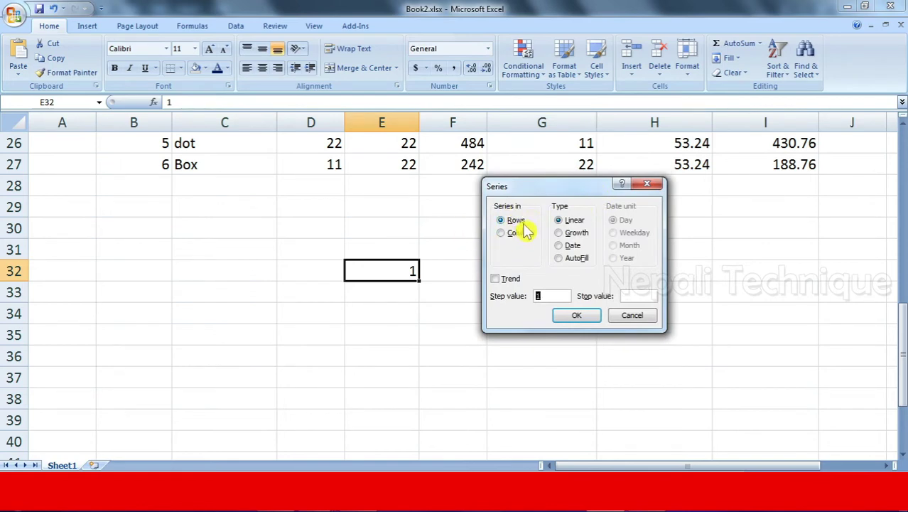
left_click(524, 237)
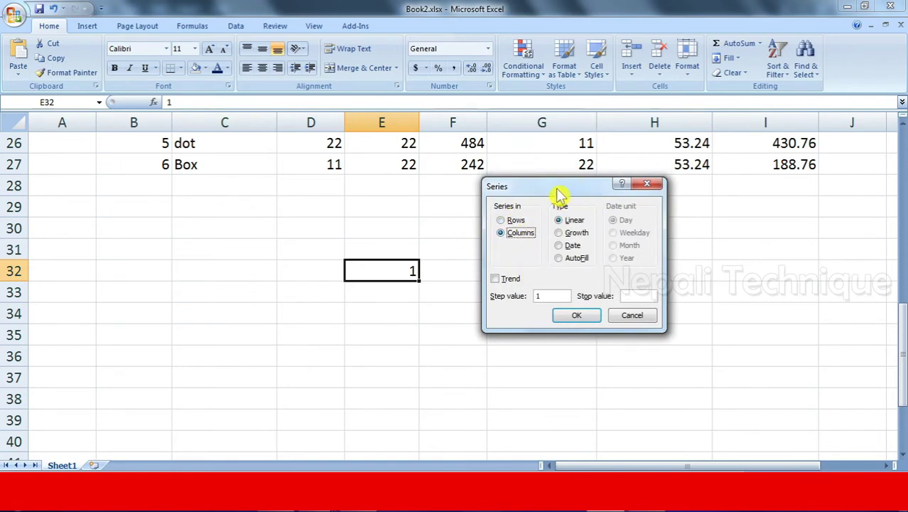
mouse_move(559, 189)
left_mouse_down()
mouse_move(510, 196)
mouse_move(513, 203)
left_mouse_up()
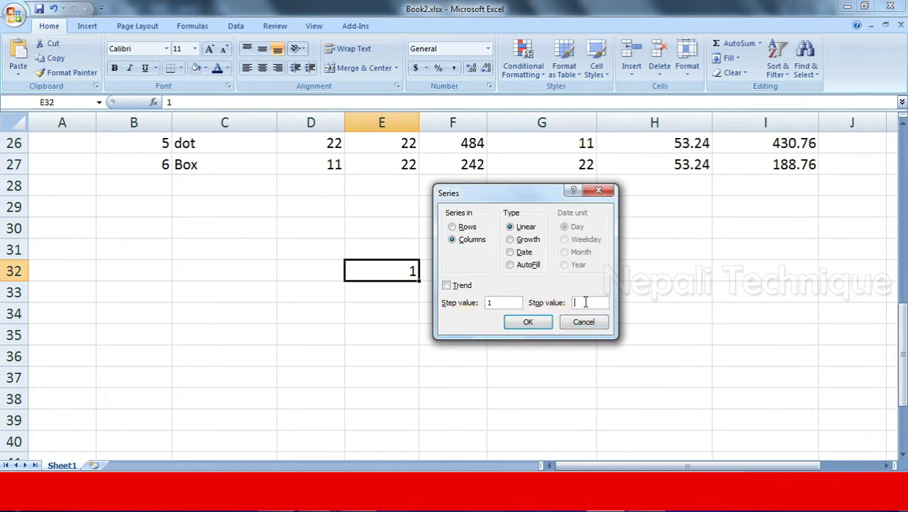
left_click(591, 302)
type("10")
left_click(528, 322)
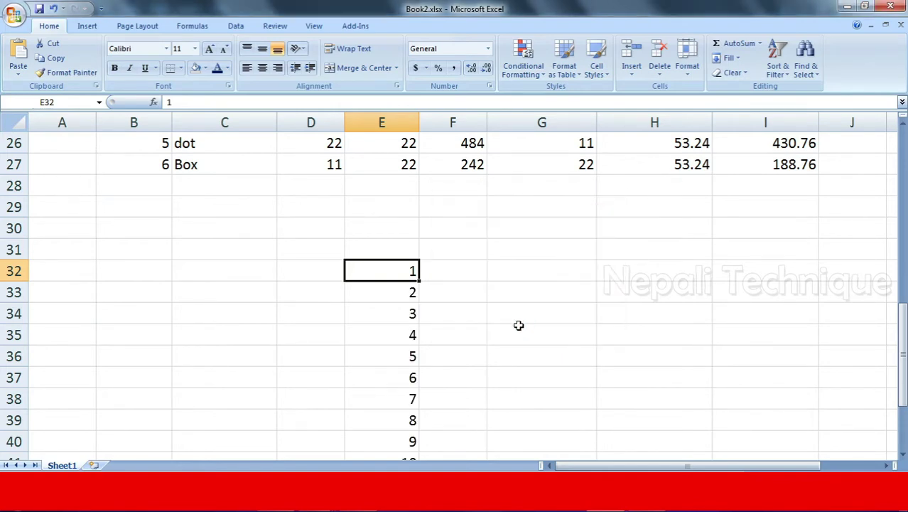
scroll(430, 288, "down", 1)
scroll(429, 289, "down", 1)
scroll(429, 291, "up", 1)
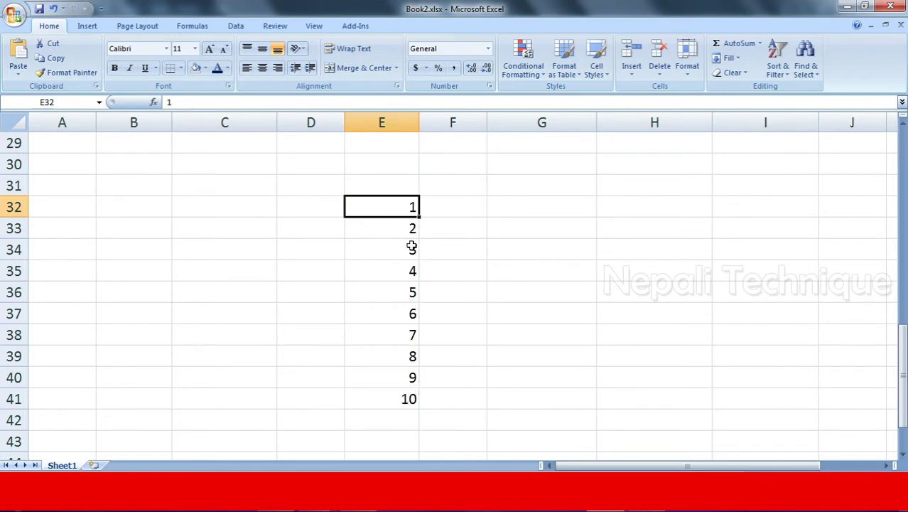
Fill column F from 1 in F32 as a linear series, step 5, stop value 100
left_click(466, 206)
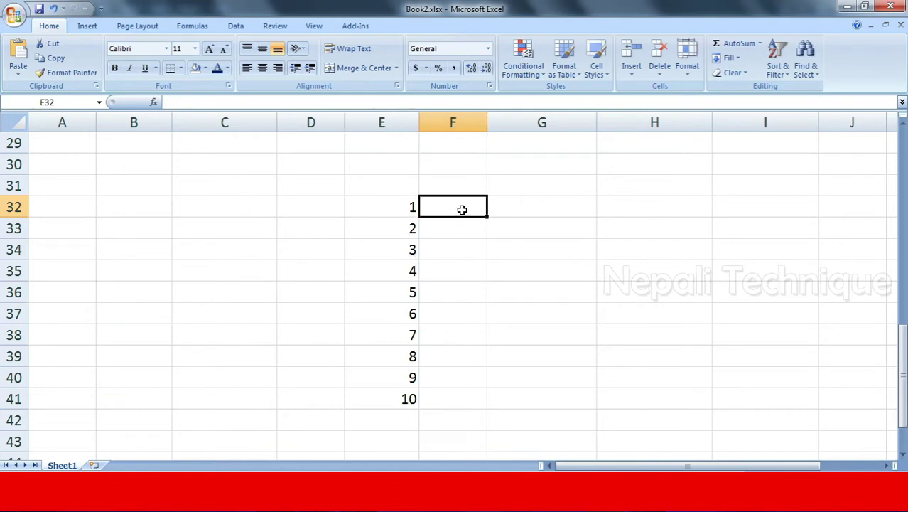
key("ctrl+r")
left_click(731, 59)
left_click(752, 155)
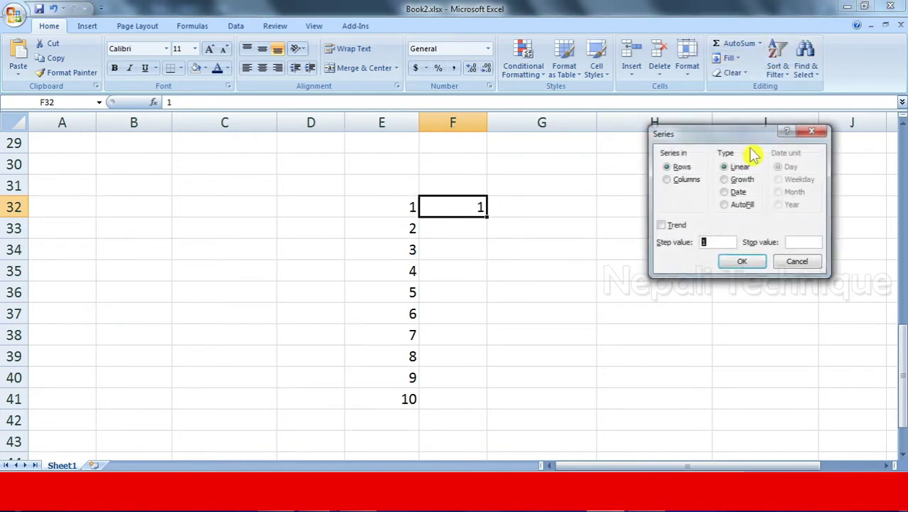
left_click(685, 182)
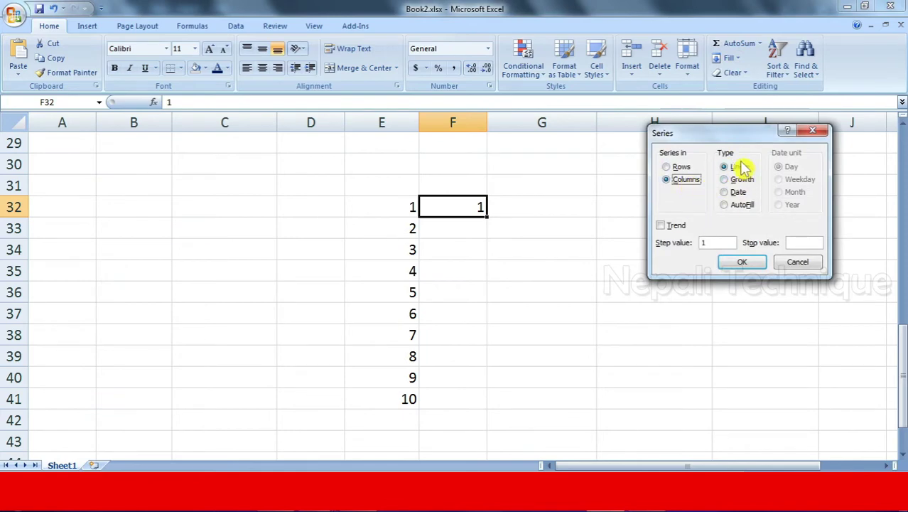
double_click(711, 243)
type("5")
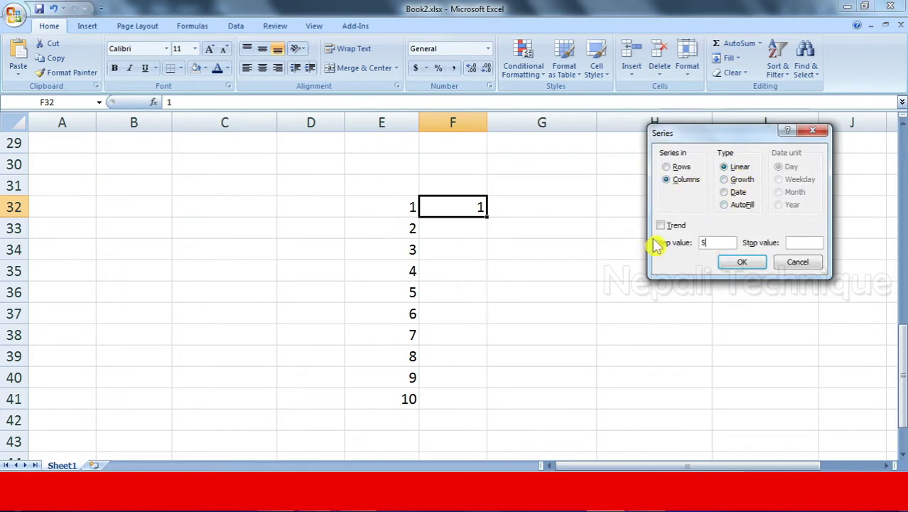
left_click(803, 243)
type("100")
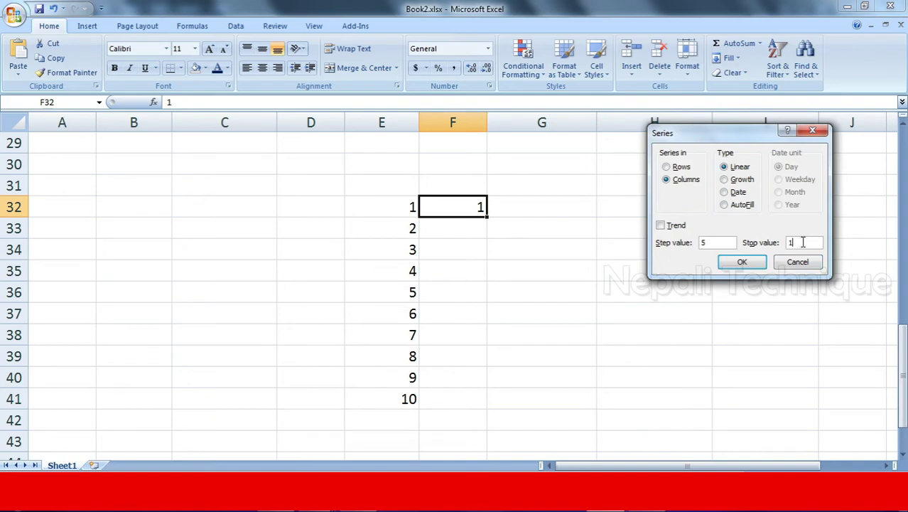
left_click(746, 261)
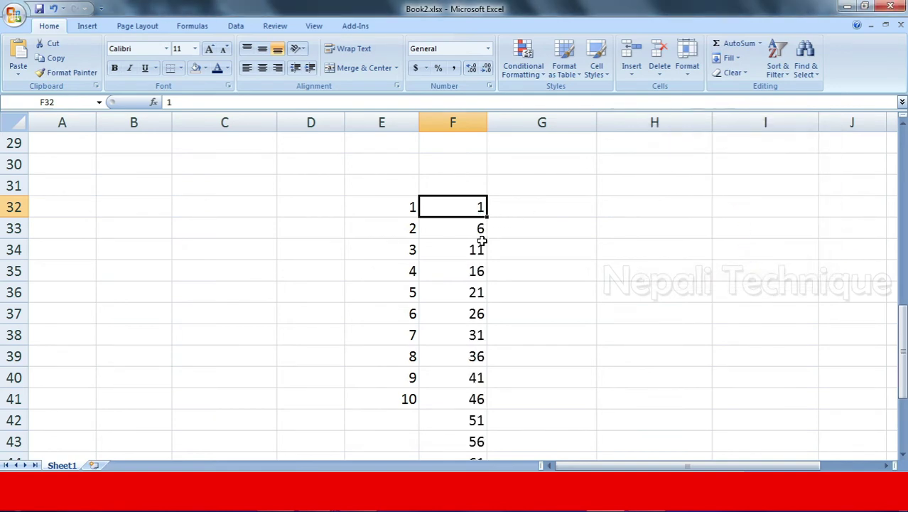
scroll(478, 235, "down", 1)
scroll(478, 245, "down", 2)
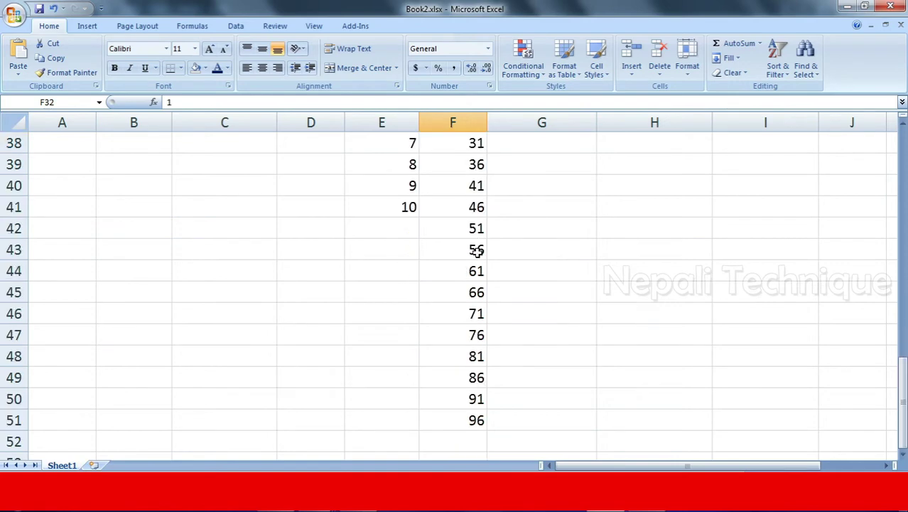
scroll(478, 249, "down", 1)
scroll(482, 249, "up", 4)
Enter the starting value 1 in cell G32
left_click(565, 252)
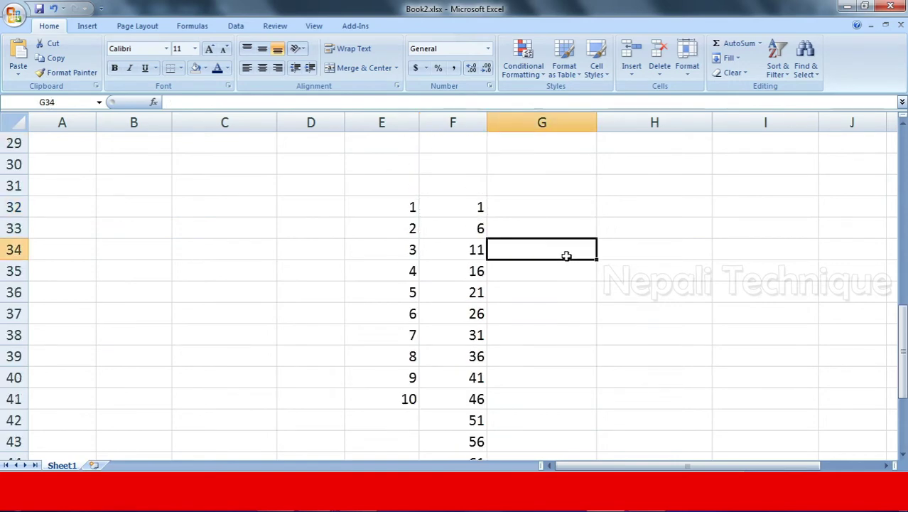
left_click(554, 206)
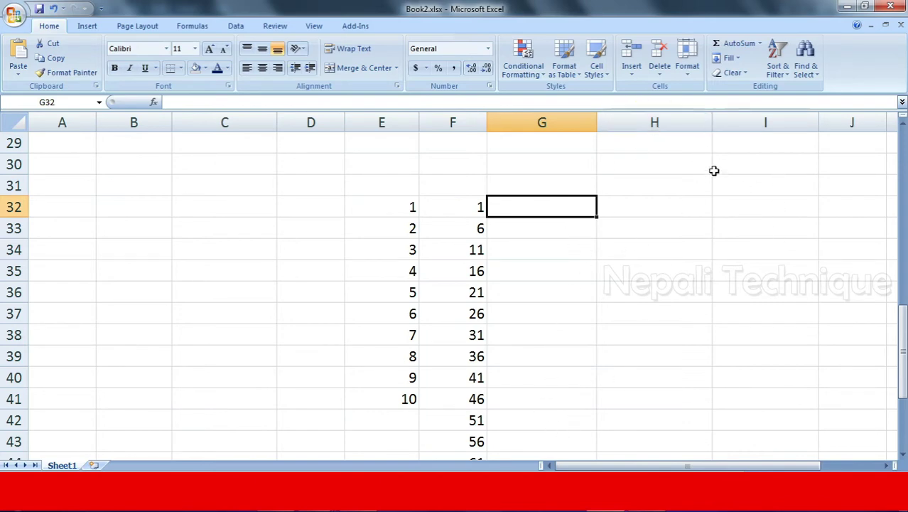
left_click(736, 59)
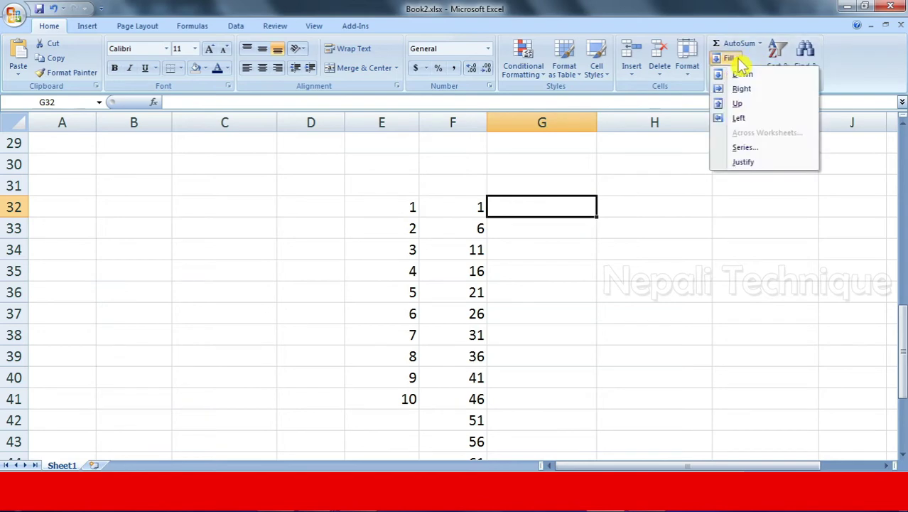
left_click(673, 299)
type("1")
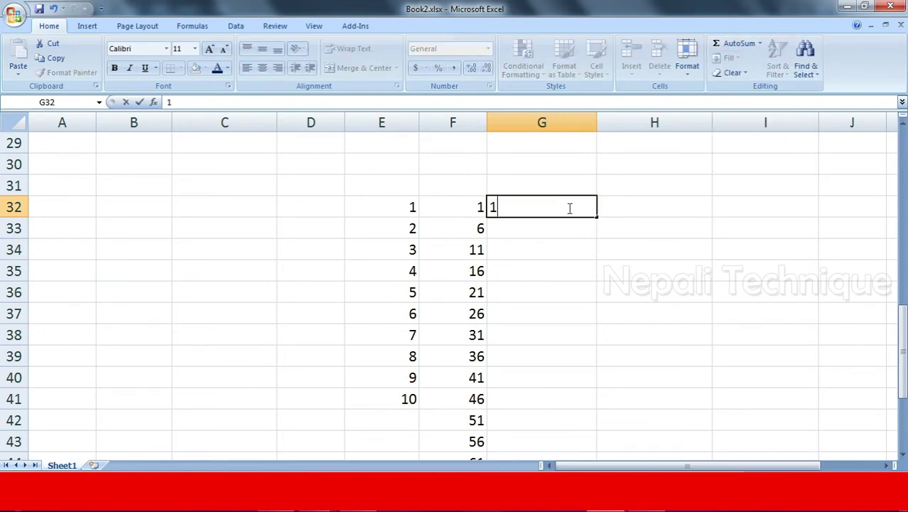
left_click(611, 206)
left_click(581, 208)
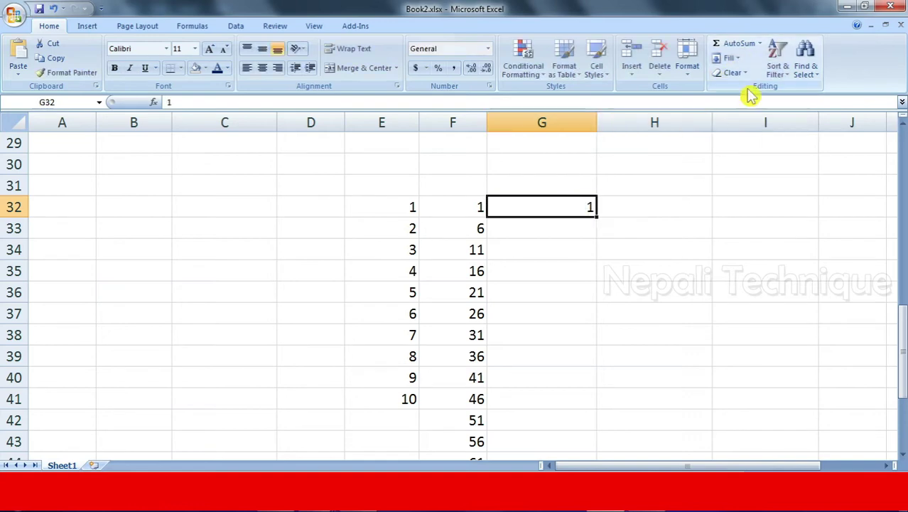
Fill G32 down with a Growth series in Columns, step 2, stop value 100
left_click(738, 60)
left_click(749, 147)
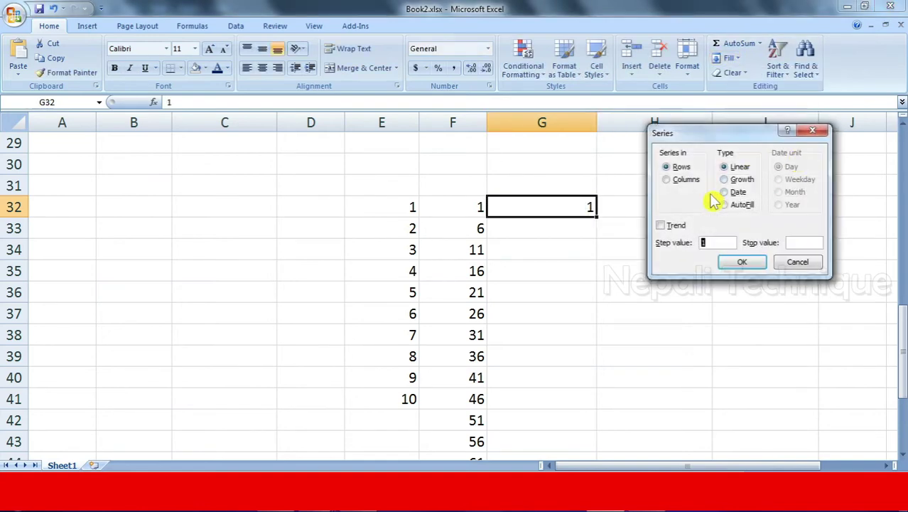
left_click(674, 179)
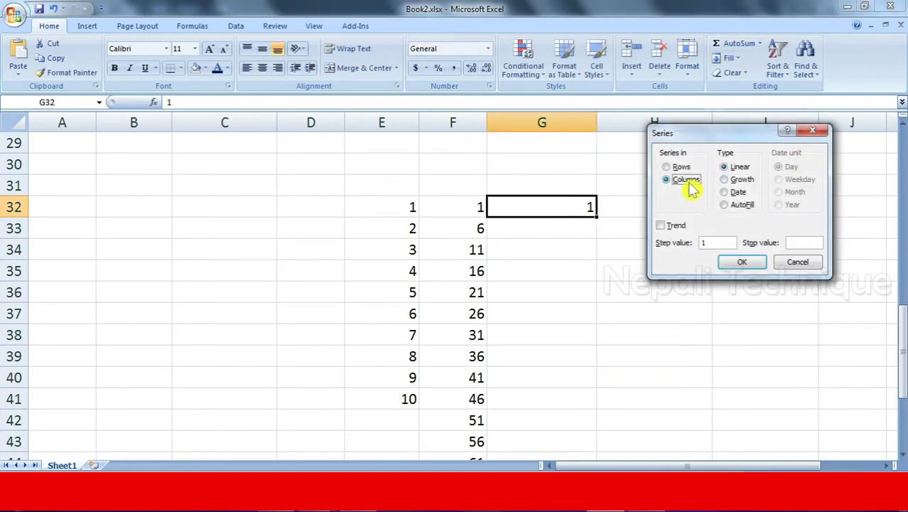
left_click(739, 182)
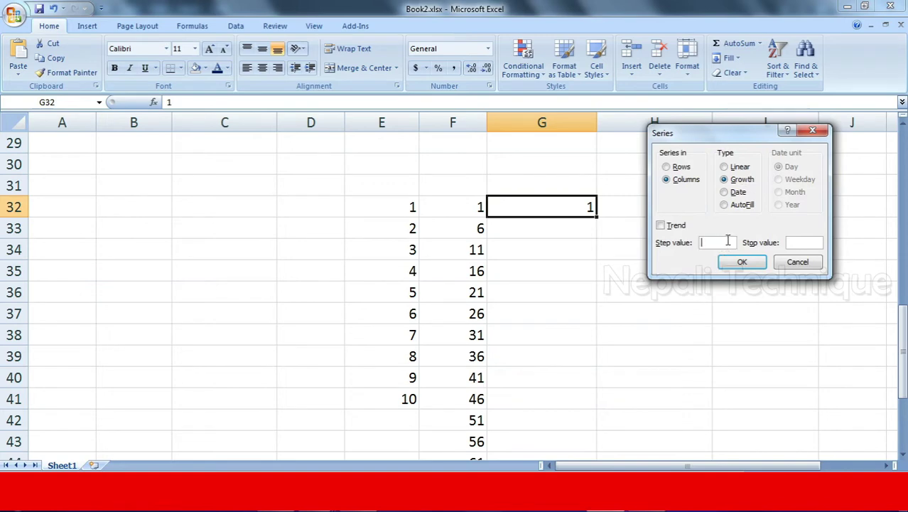
type("2")
left_click(803, 243)
type("00")
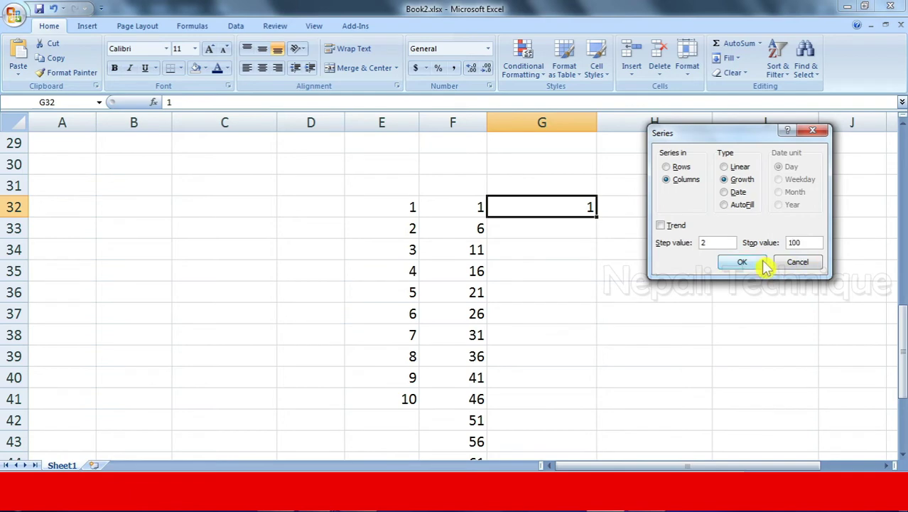
left_click(742, 261)
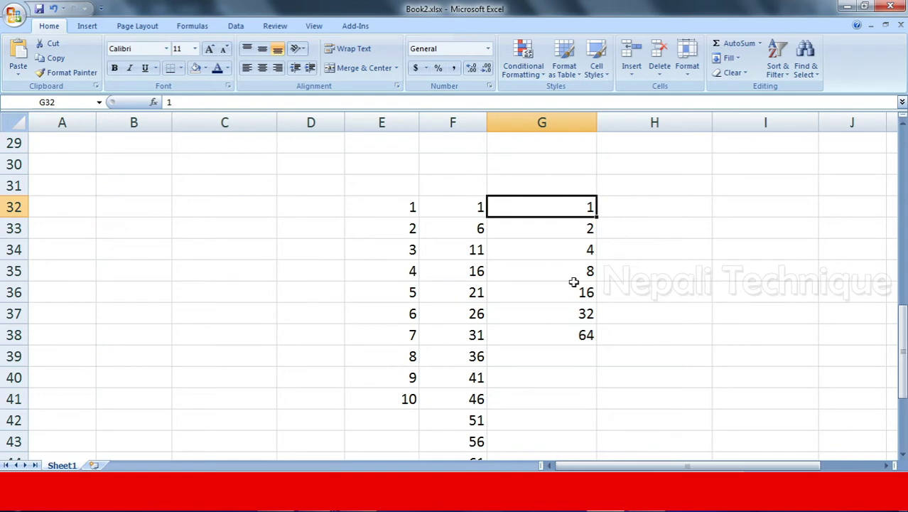
left_click(572, 184)
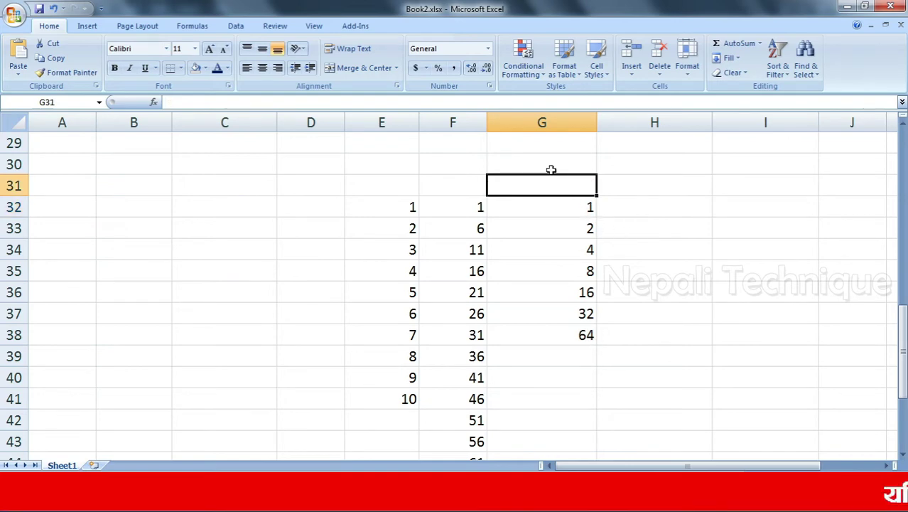
left_click(676, 282)
left_click_drag(590, 355, 572, 202)
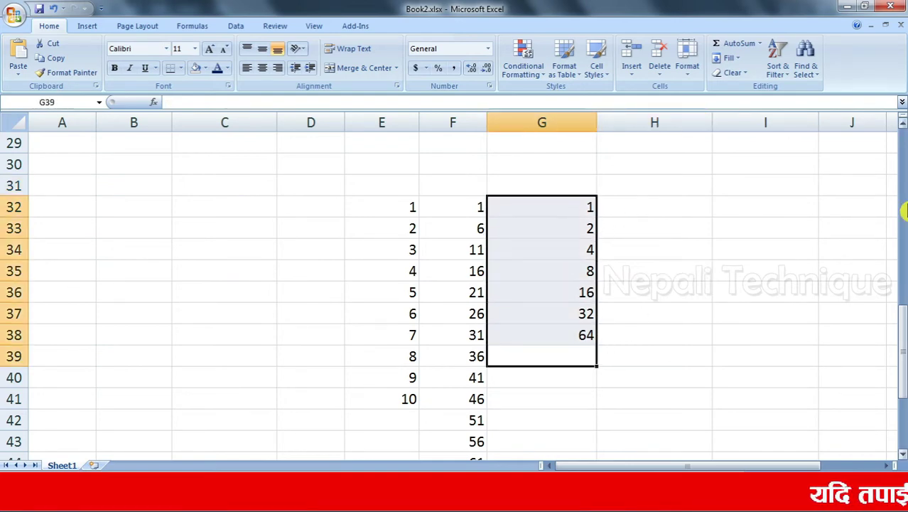
Enter the starting value 9 in cell H32
left_click(646, 205)
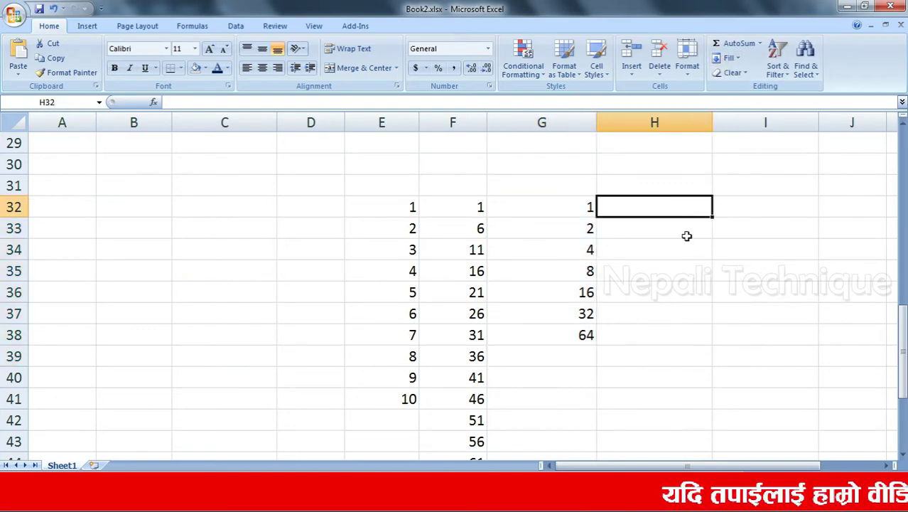
type("9")
left_click(718, 191)
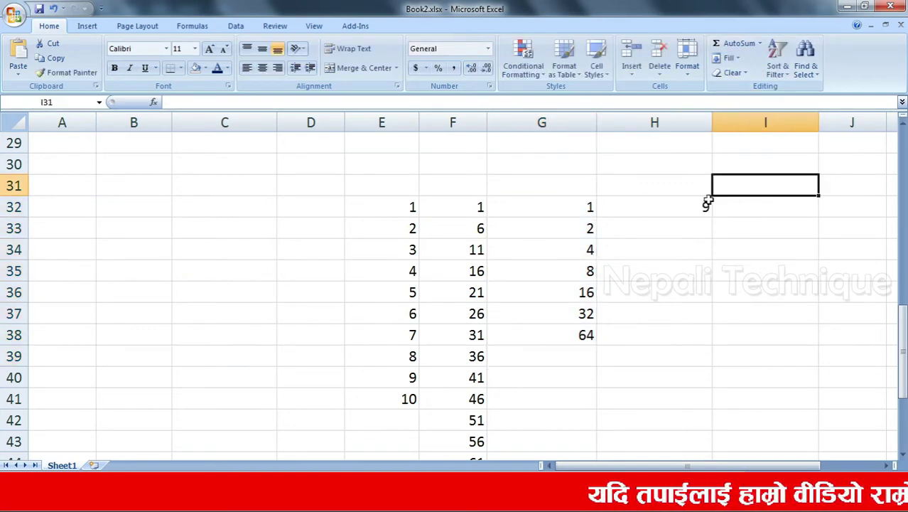
left_click(690, 204)
Fill H32 down with a Growth series in Columns, step 2, stop value 900
left_click(730, 58)
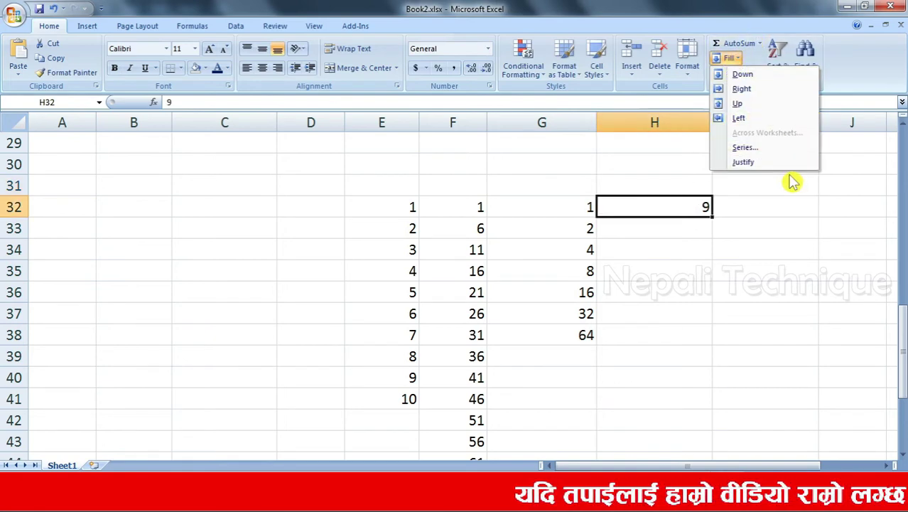
left_click(764, 148)
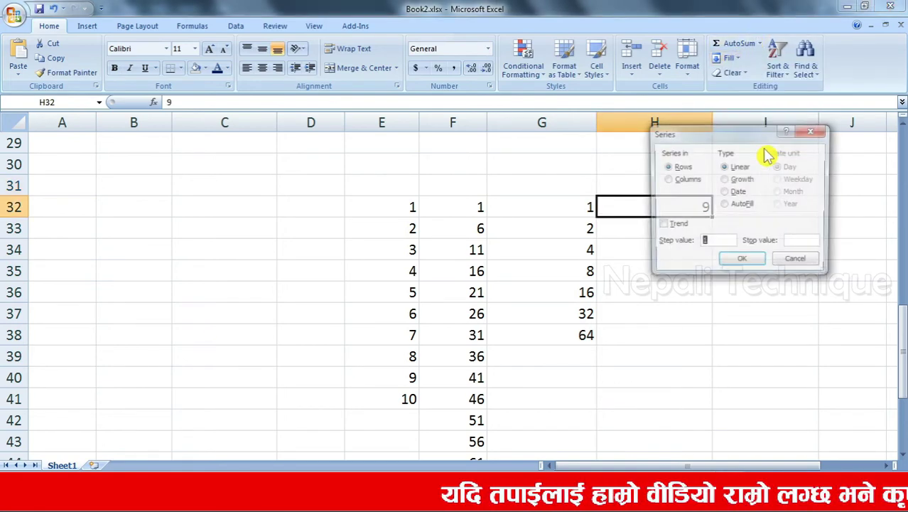
left_click(683, 180)
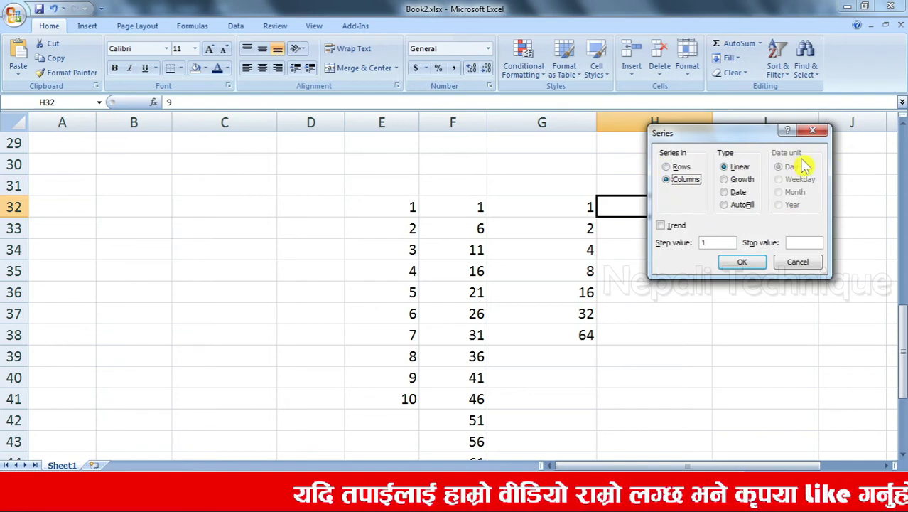
left_click(736, 180)
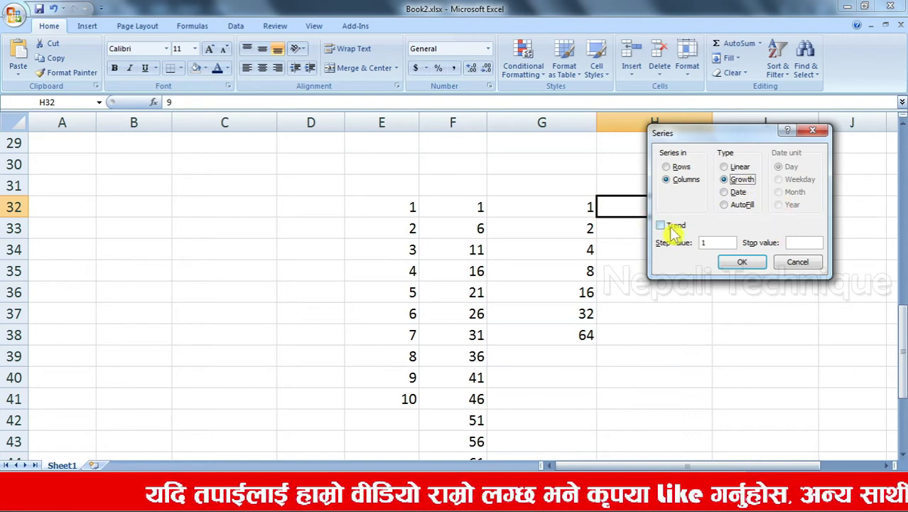
double_click(703, 242)
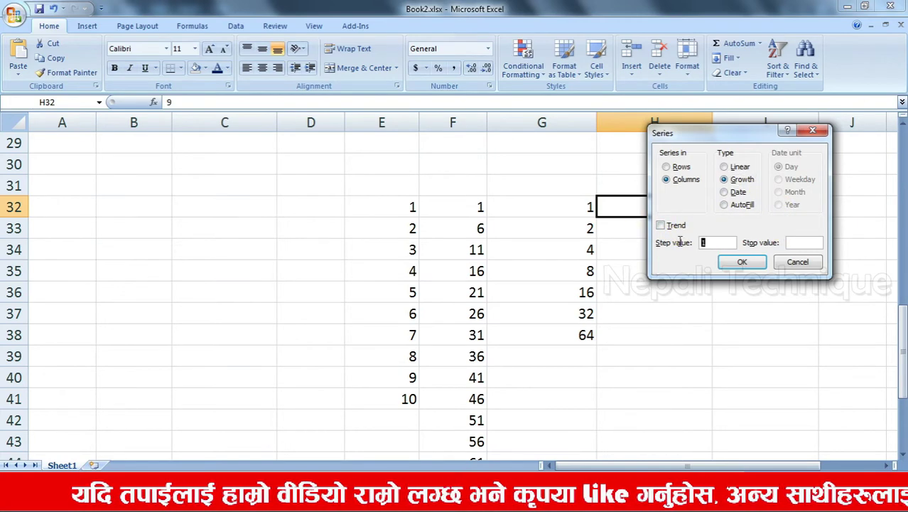
type("2")
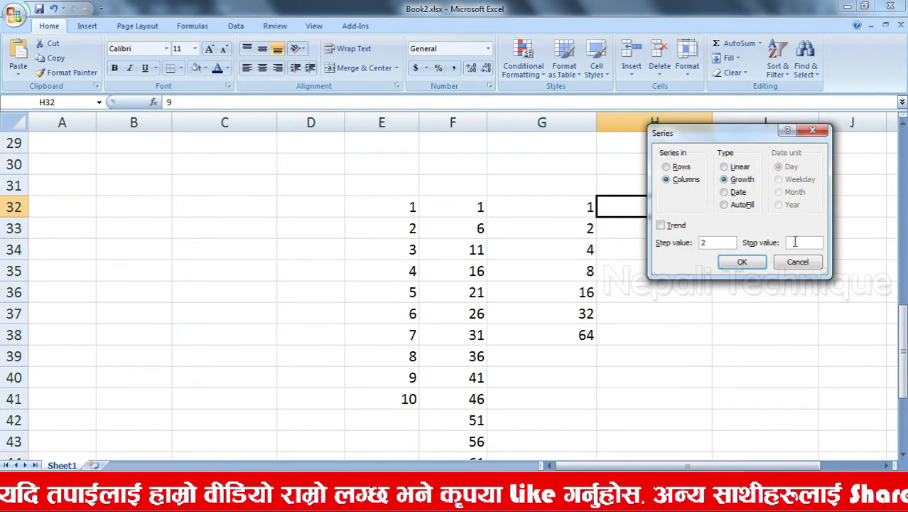
type("00")
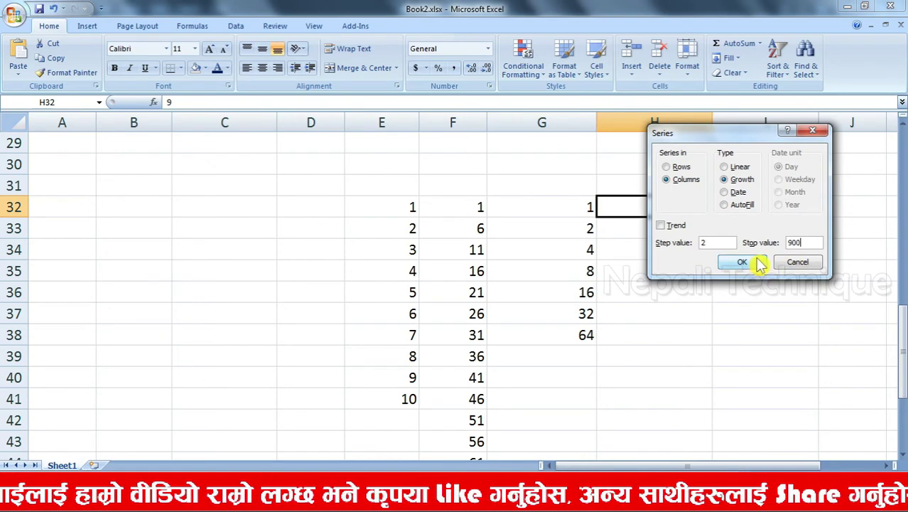
left_click(760, 264)
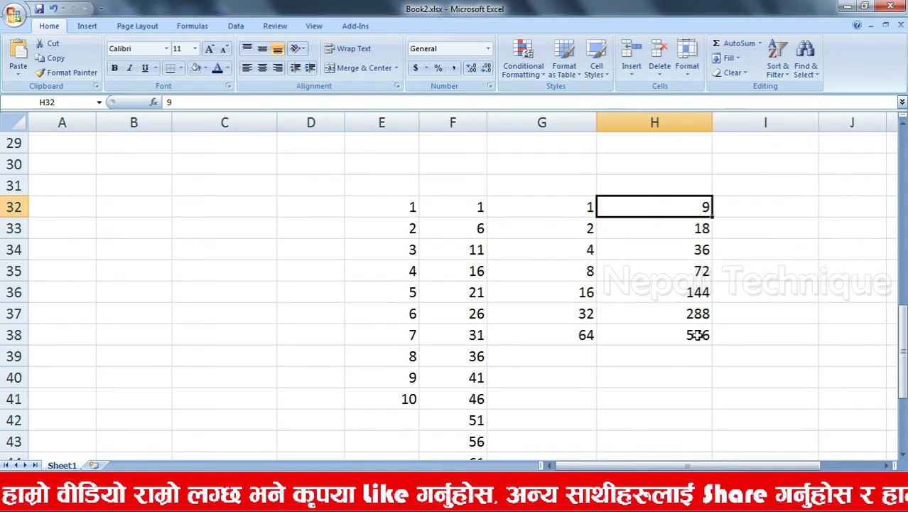
left_click(730, 57)
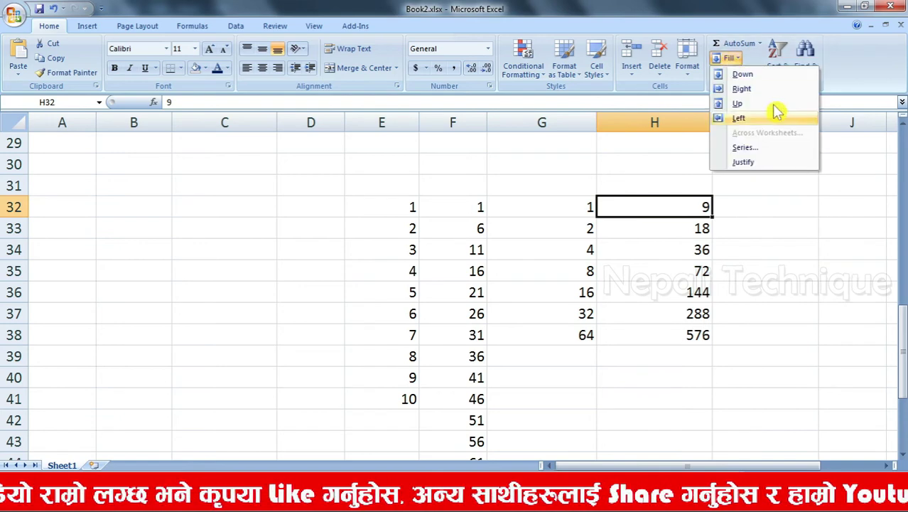
Open the Series settings for G42, then close them without filling
left_click(726, 358)
scroll(756, 323, "down", 1)
left_click(590, 354)
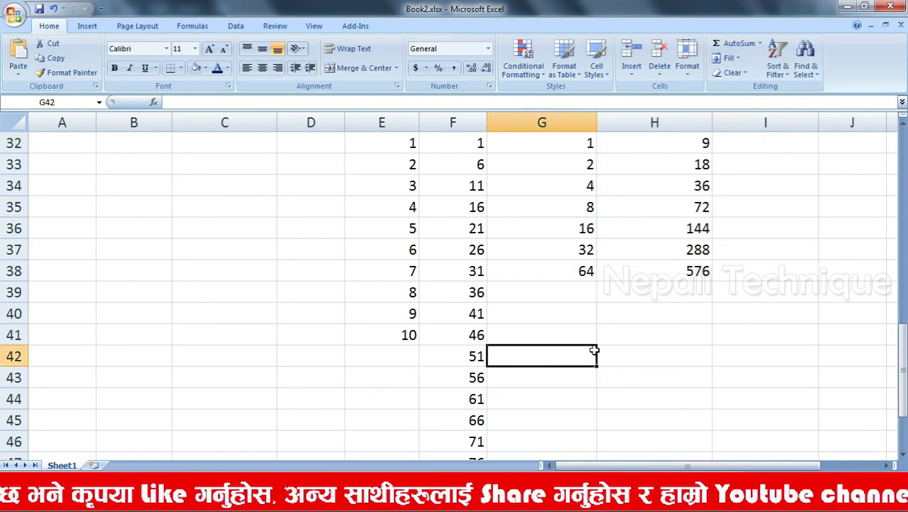
left_click(730, 57)
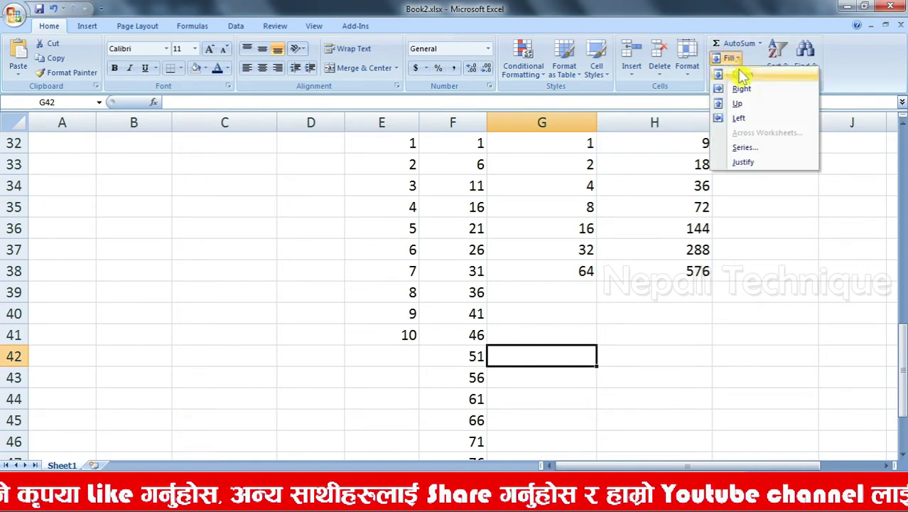
left_click(746, 148)
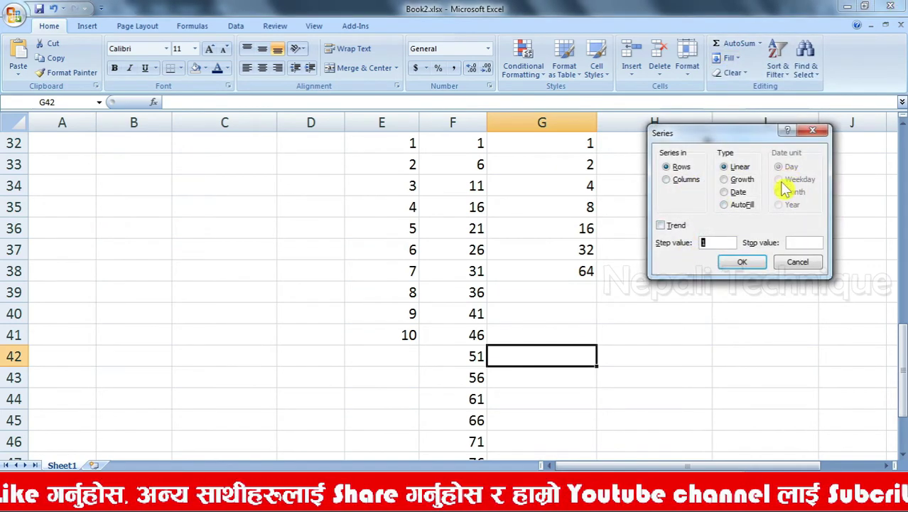
left_click(813, 130)
scroll(672, 234, "down", 2)
scroll(672, 234, "down", 2)
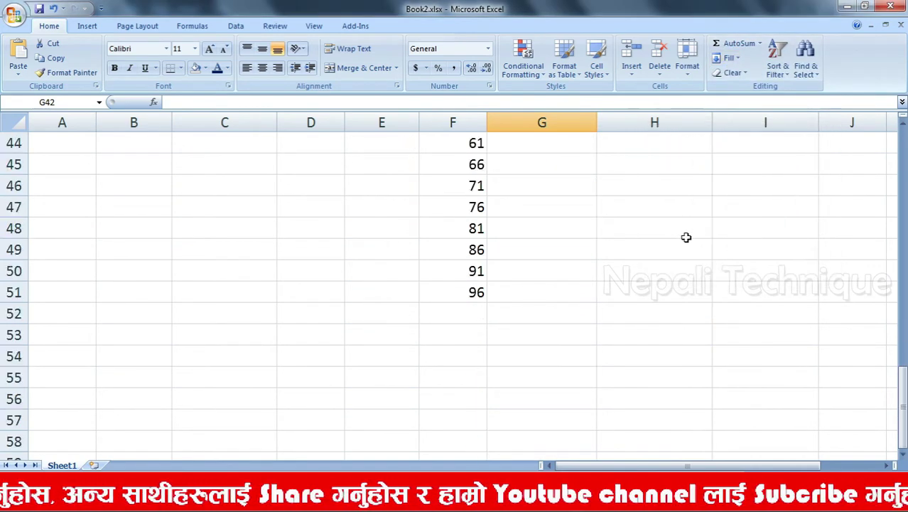
scroll(686, 237, "down", 3)
scroll(665, 297, "down", 1)
Insert today's date, 8/30/2020, into cell G60 with Ctrl+;
left_click(464, 231)
left_click(529, 232)
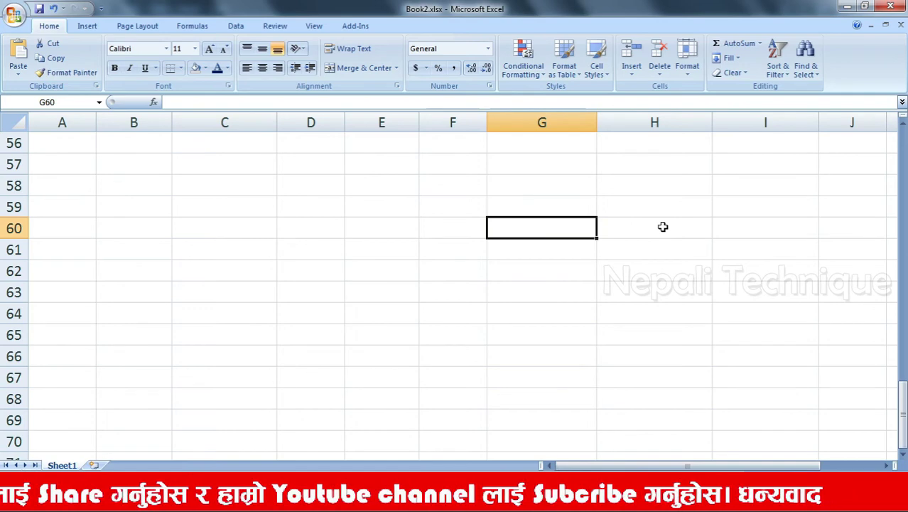
key("ctrl+semicolon")
left_click(586, 264)
left_click(584, 227)
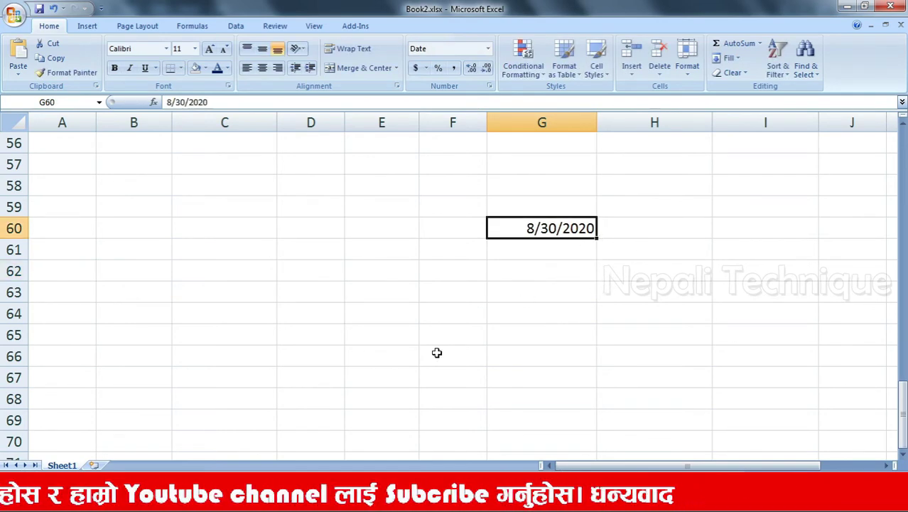
Enter the date 7/21/2020 in cell G66
scroll(497, 336, "down", 2)
left_click(535, 231)
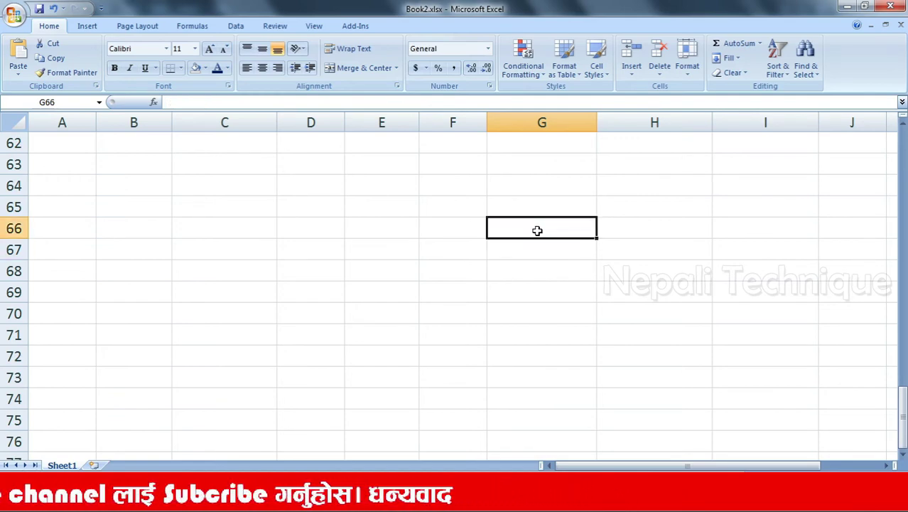
type("7")
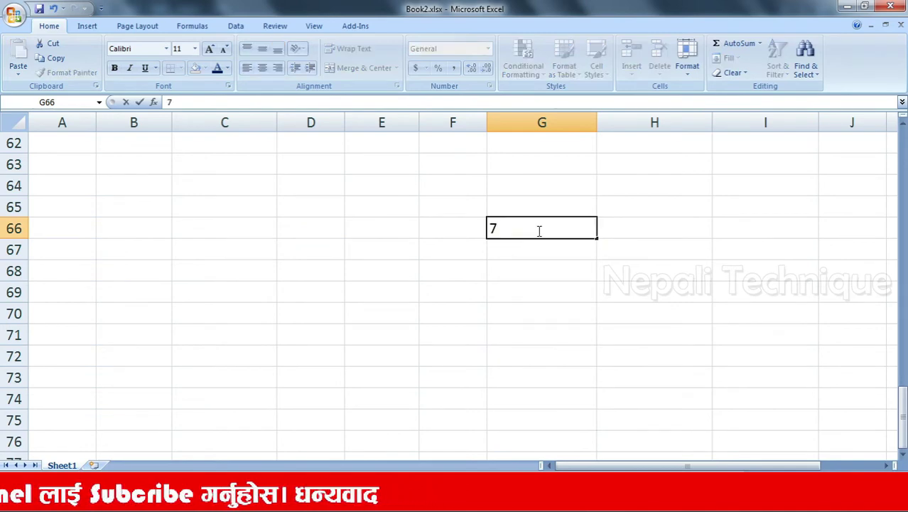
type("/21/")
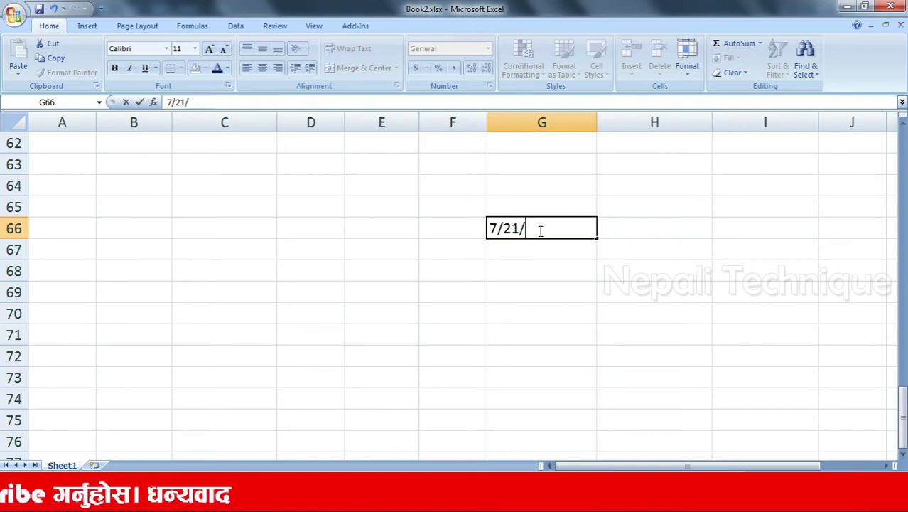
type("2020")
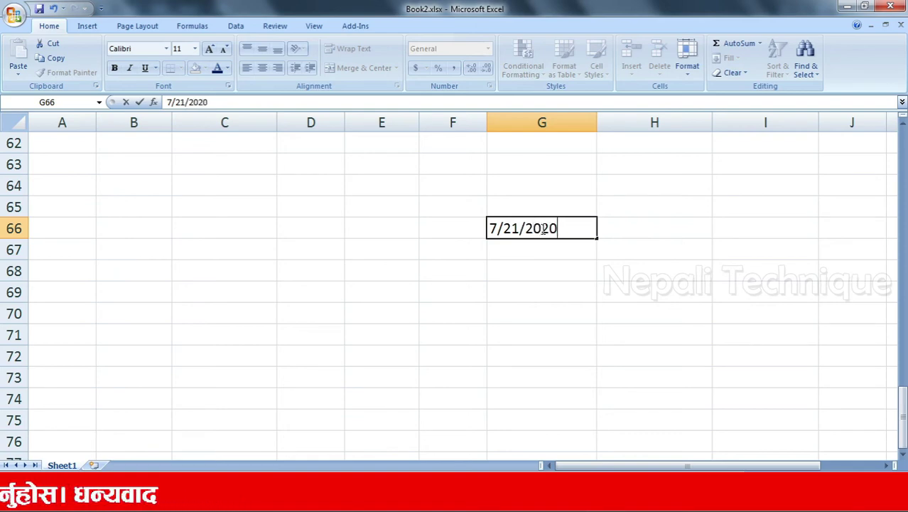
key("Return")
Insert today's date, 8/30/2020, into cell G70
scroll(597, 253, "up", 1)
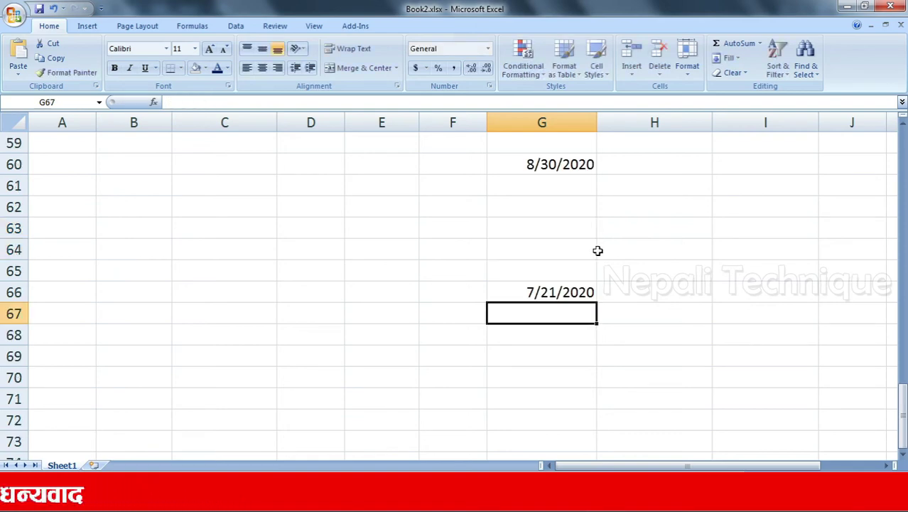
scroll(533, 302, "down", 2)
left_click(549, 253)
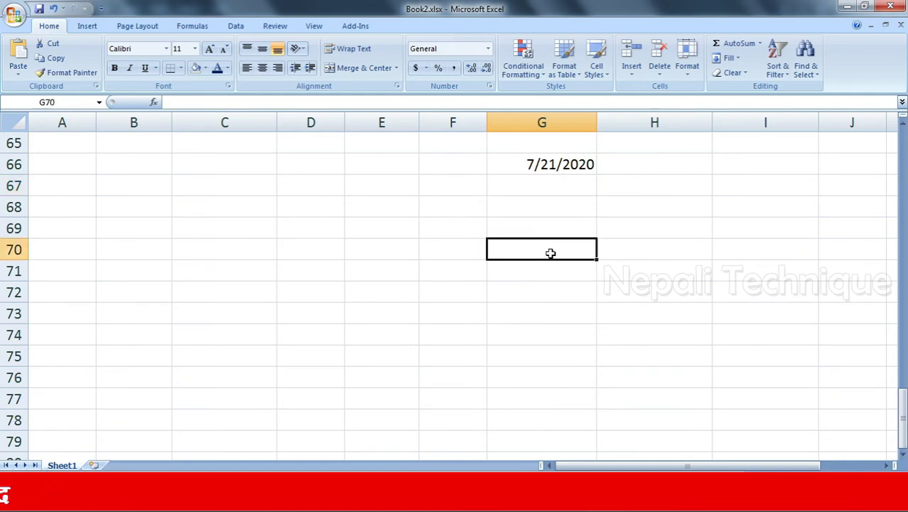
key("ctrl+semicolon")
key("Return")
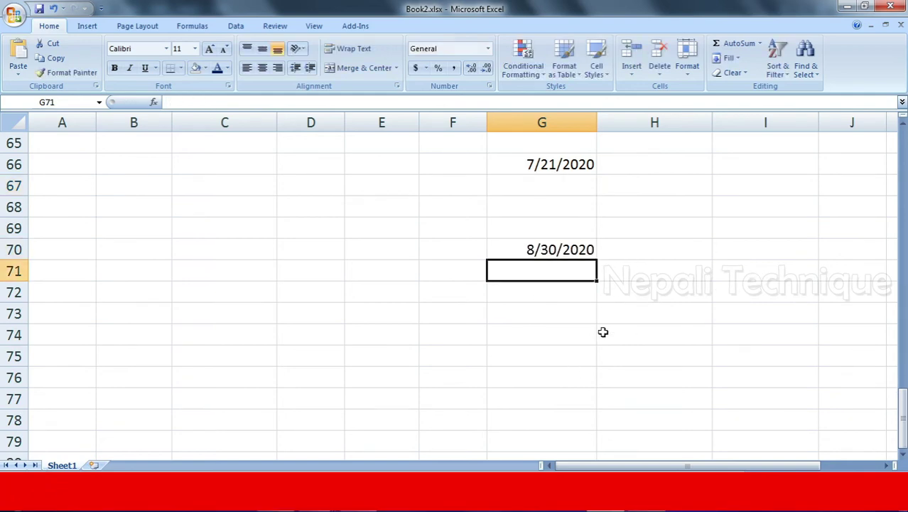
left_click(685, 286)
left_click(544, 233)
Fill down from 8/30/2020 in G70 with a 4-day date series ending 9/27/2020
left_click(558, 249)
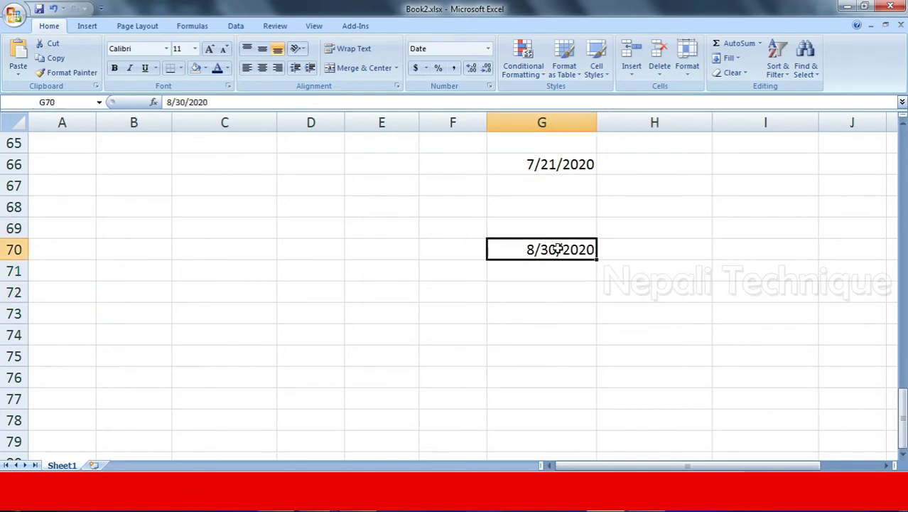
left_click(729, 58)
left_click(743, 147)
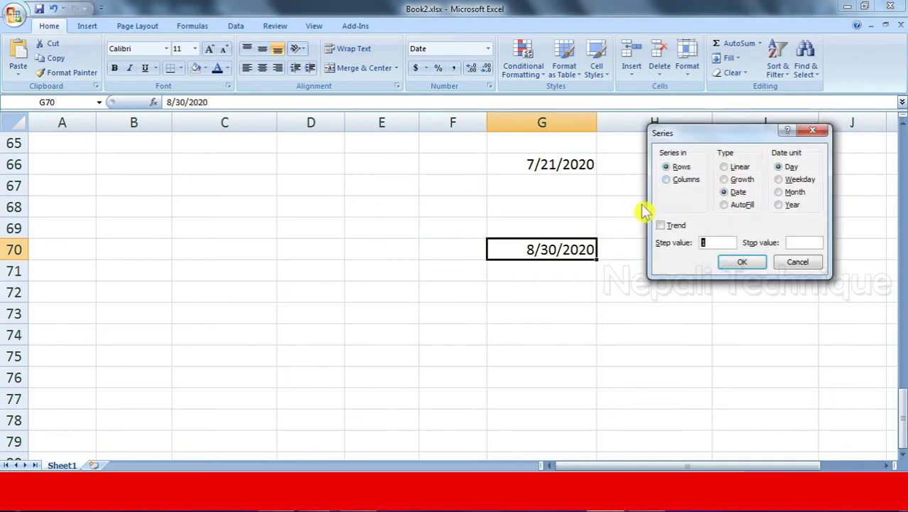
left_click(679, 179)
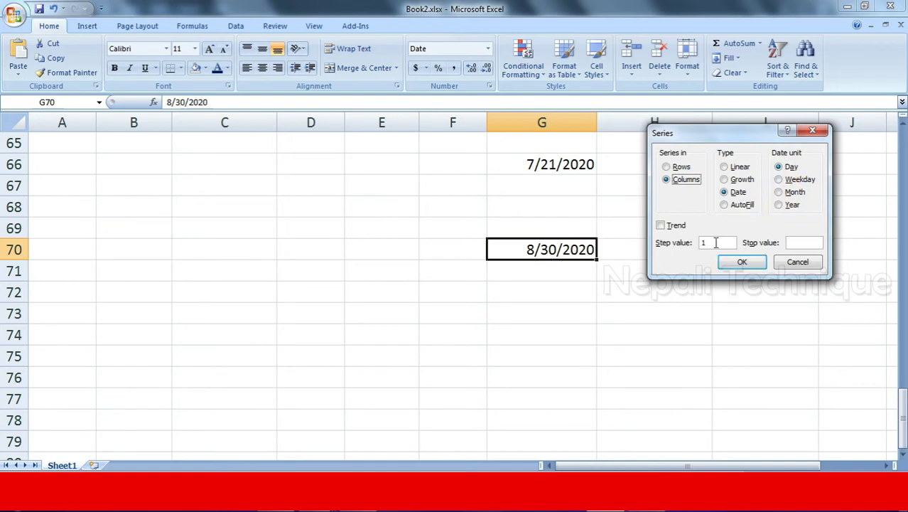
left_click_drag(715, 242, 702, 242)
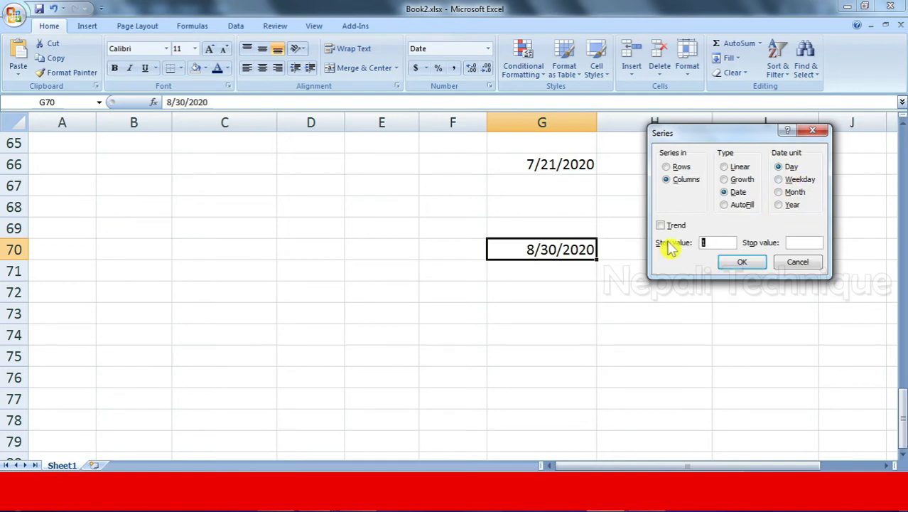
type("4")
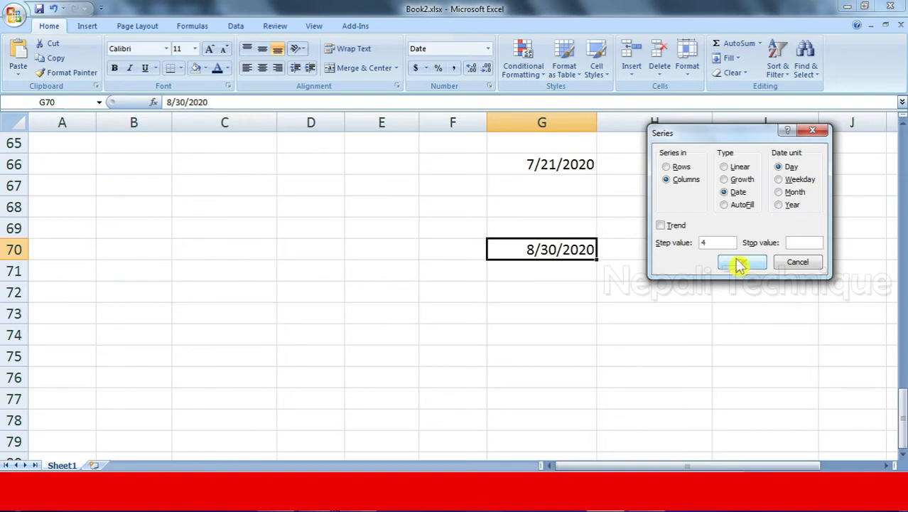
left_click(803, 243)
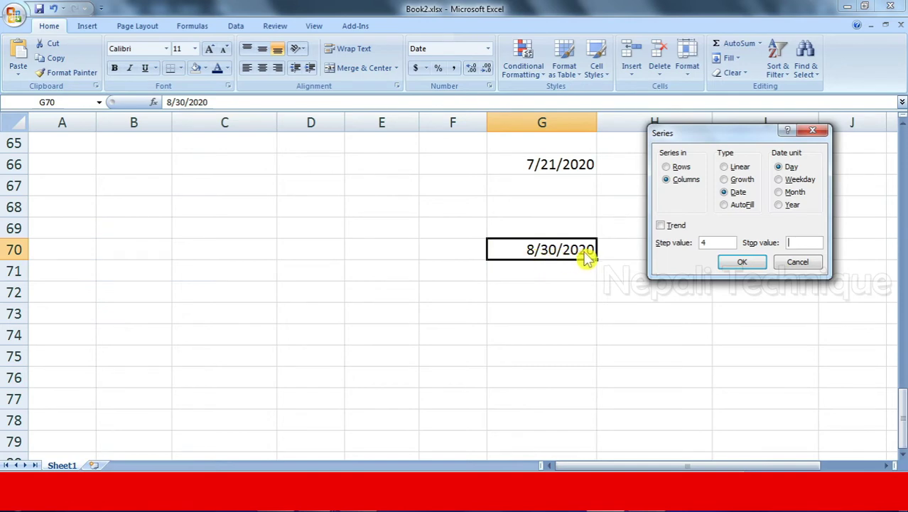
double_click(703, 242)
type("4")
type("9/30/2")
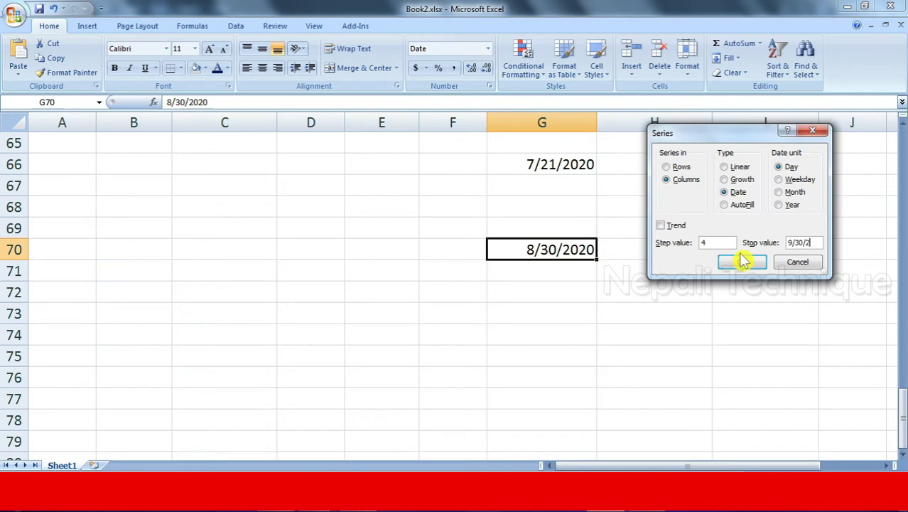
left_click(742, 261)
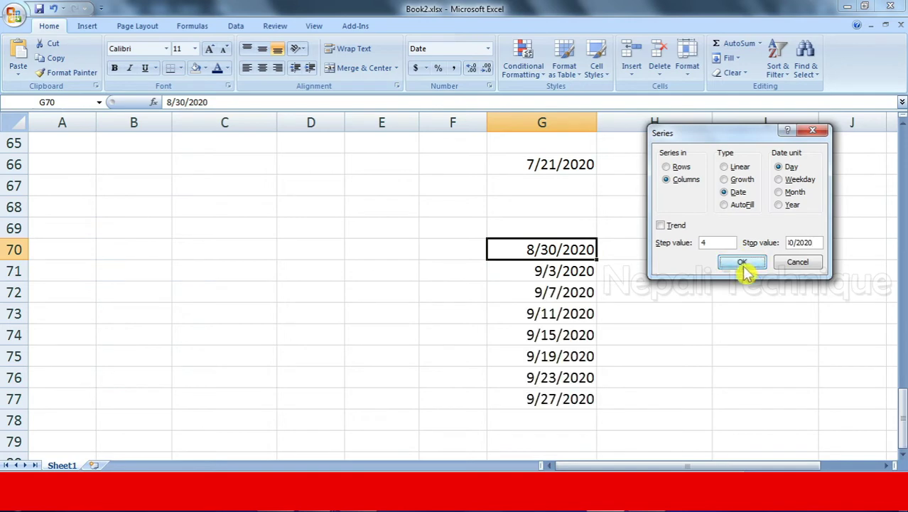
scroll(532, 292, "down", 1)
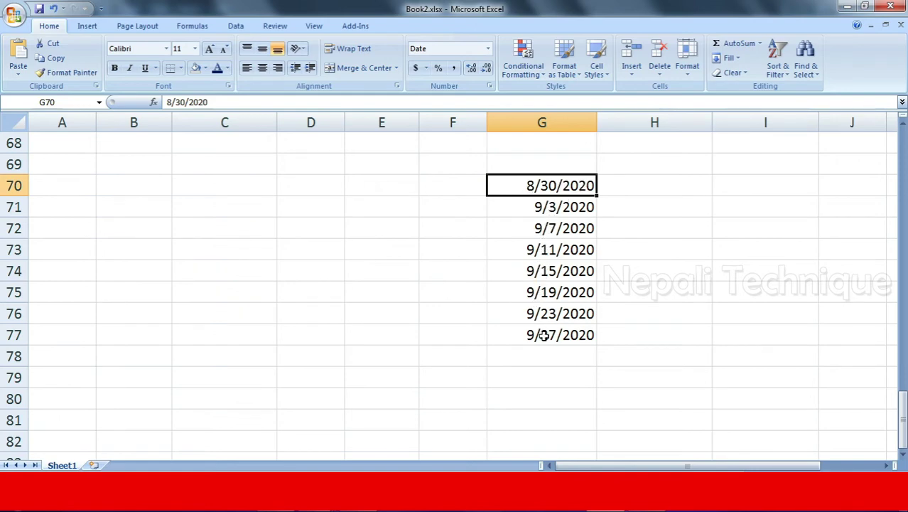
Fill row 70 rightward from H70 with a monthly date series in Rows
left_click(659, 185)
left_click(729, 58)
left_click(744, 148)
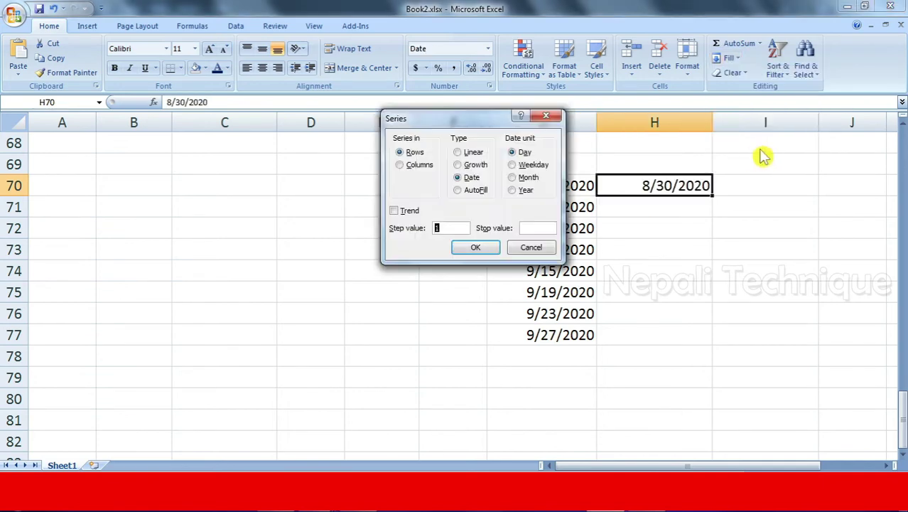
left_click(534, 178)
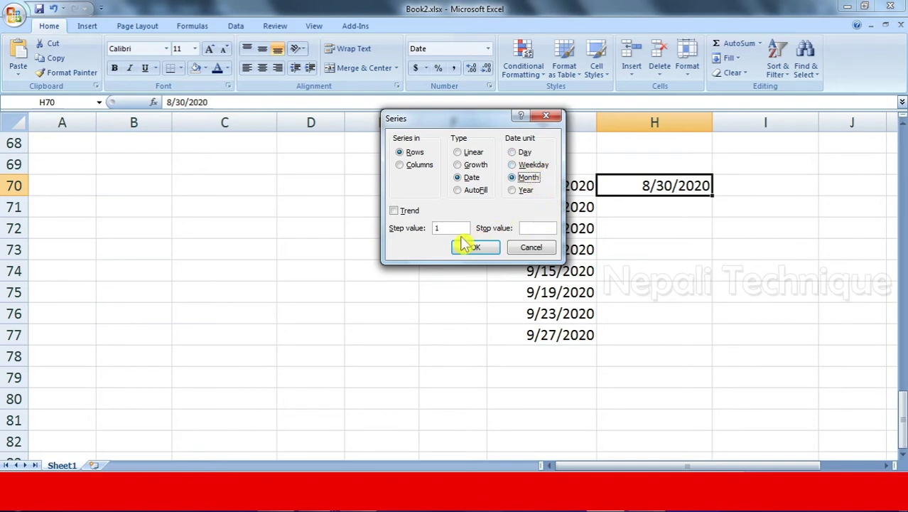
left_click_drag(479, 126, 416, 91)
type("8/")
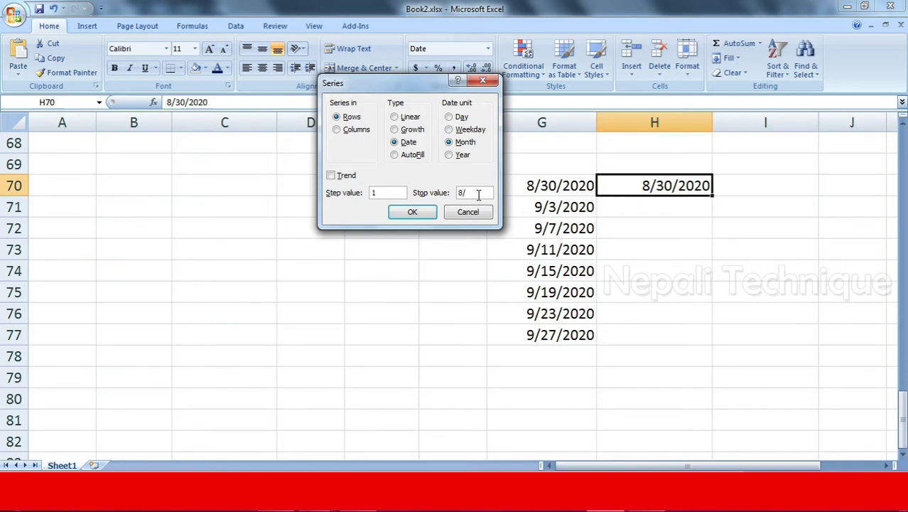
type("30/202")
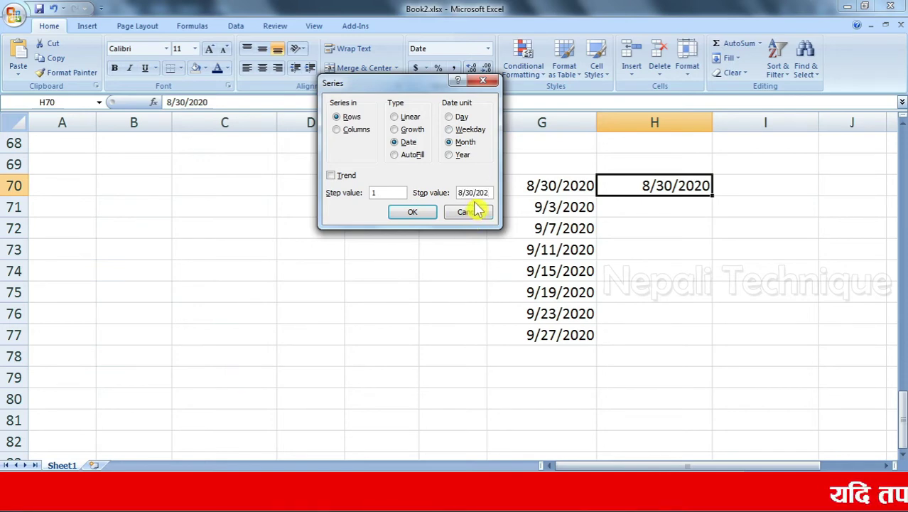
left_click(425, 209)
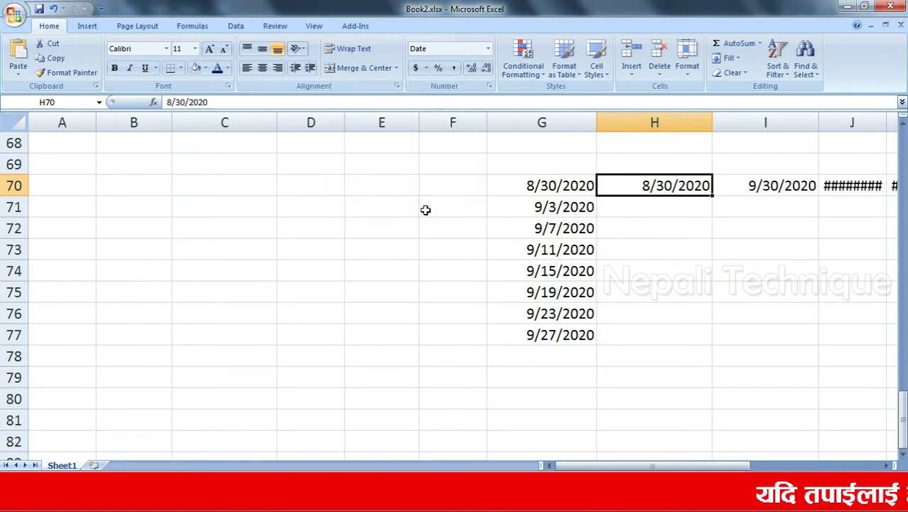
scroll(829, 196, "up", 1)
Widen columns J and K so 10/30/2020 and 11/30/2020 display
left_click_drag(730, 467, 796, 468)
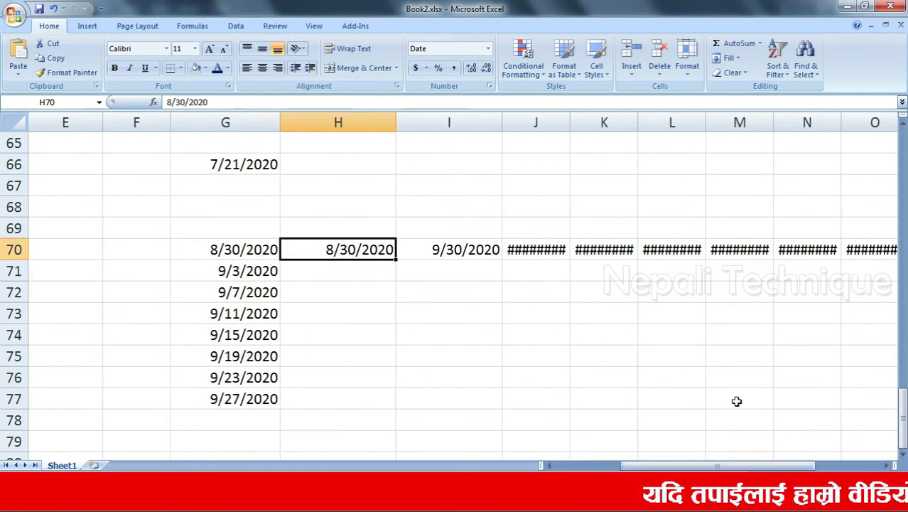
left_click(502, 122)
left_click_drag(570, 122, 585, 122)
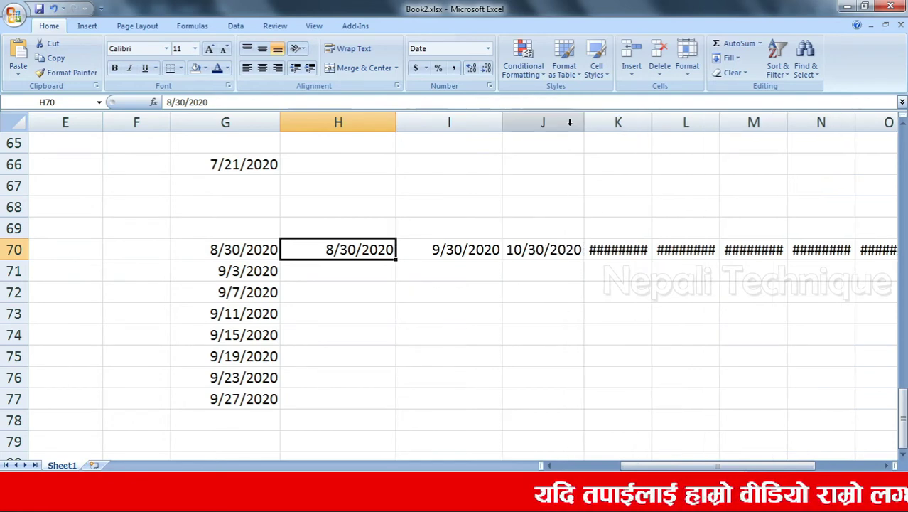
left_click_drag(652, 124, 666, 123)
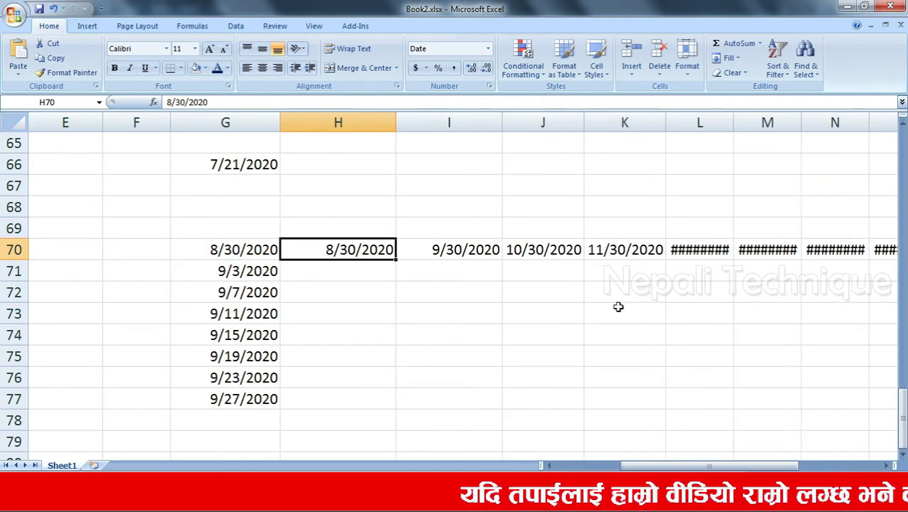
Enter 'fgfgdfgdf gdf gdf gdf gd' in cell I82 and autofit column I
left_click(729, 58)
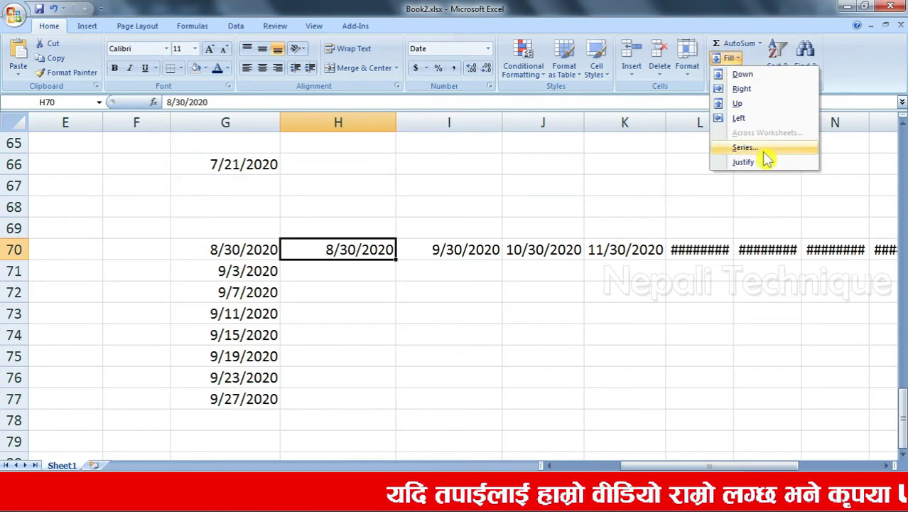
scroll(497, 406, "down", 3)
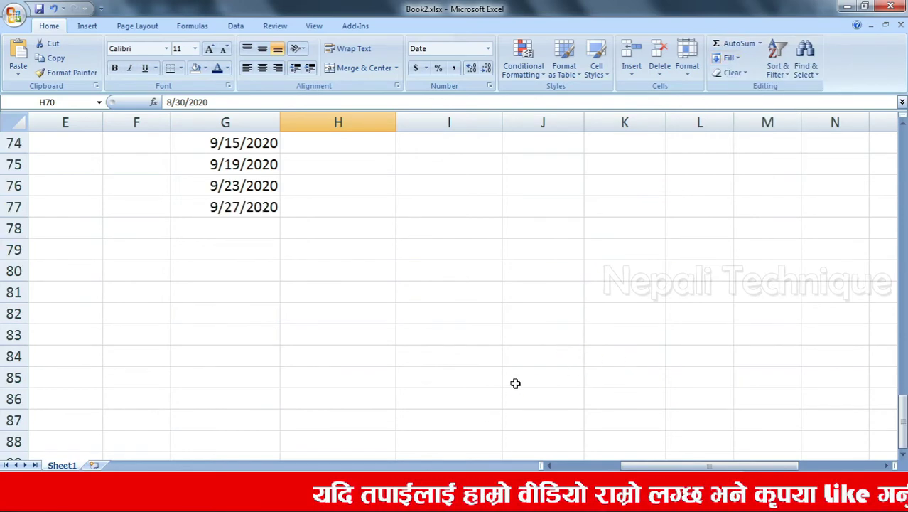
scroll(497, 355, "down", 1)
left_click(449, 250)
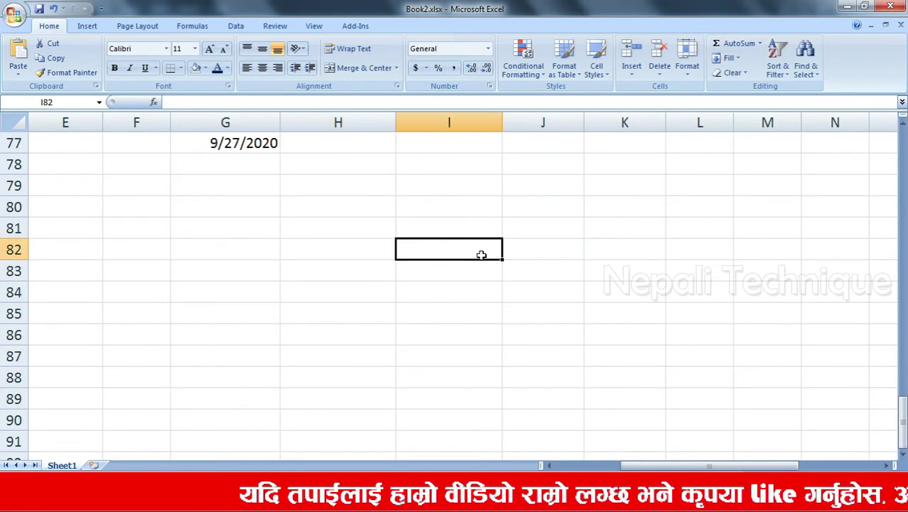
type("fgfgdfgdf gdf gdf")
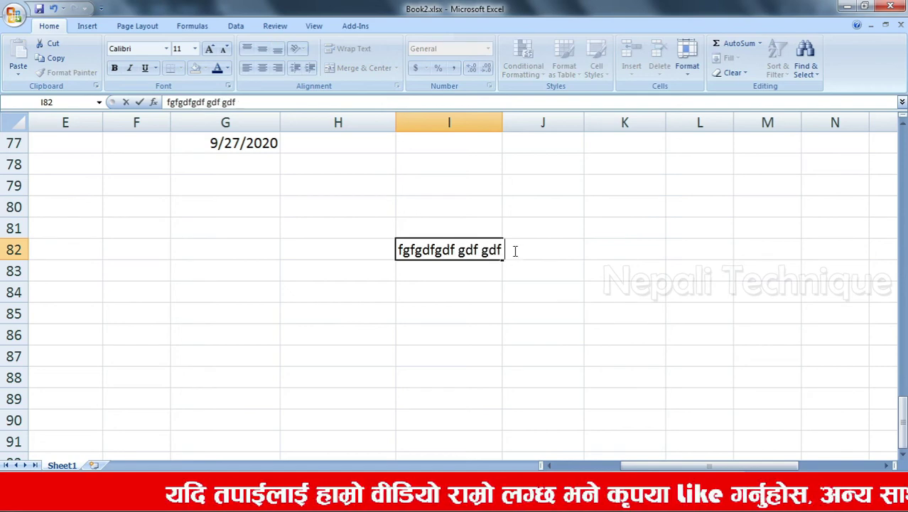
type(" gdf gd")
left_click(490, 122)
double_click(503, 122)
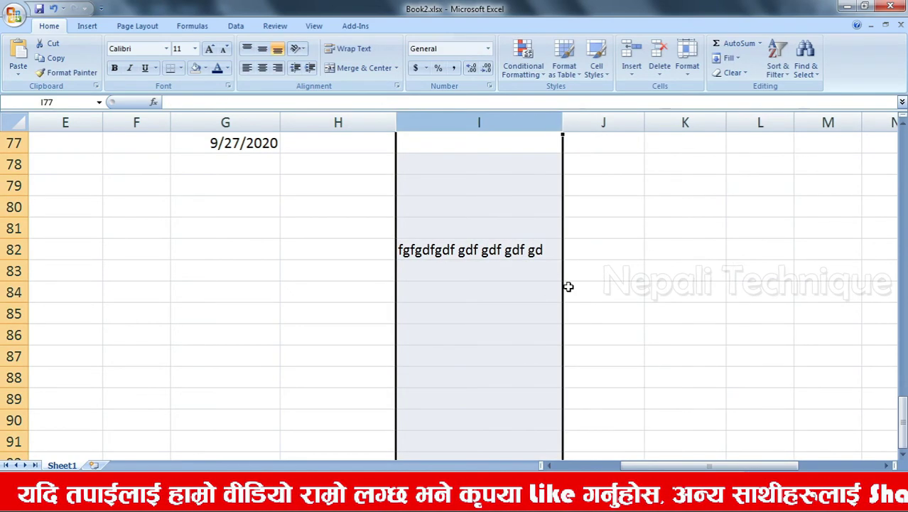
Undo the column widening, then try Wrap Text on I82 and undo it
key("ctrl+z")
double_click(453, 249)
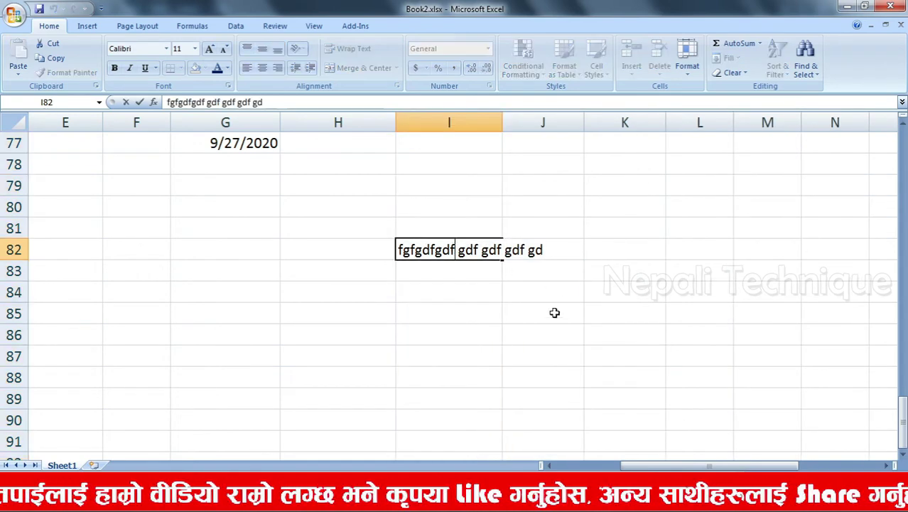
left_click(543, 375)
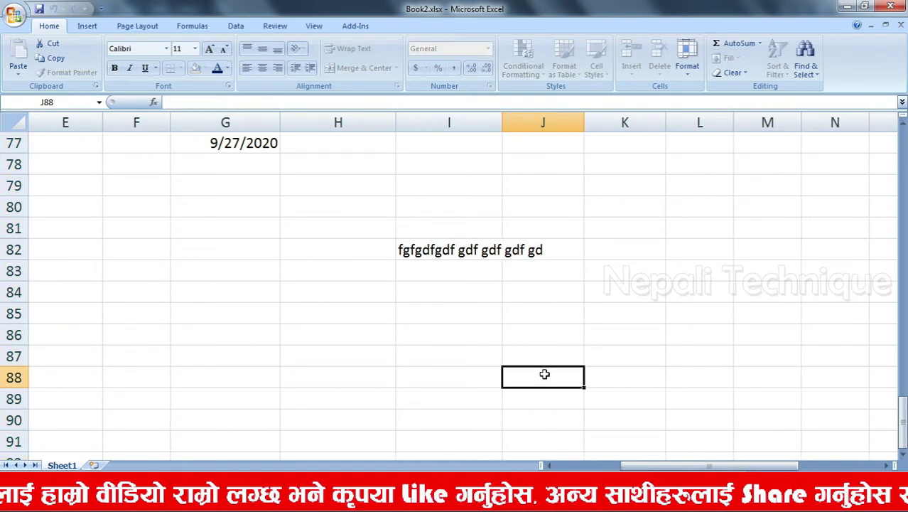
left_click(457, 245)
left_click(351, 49)
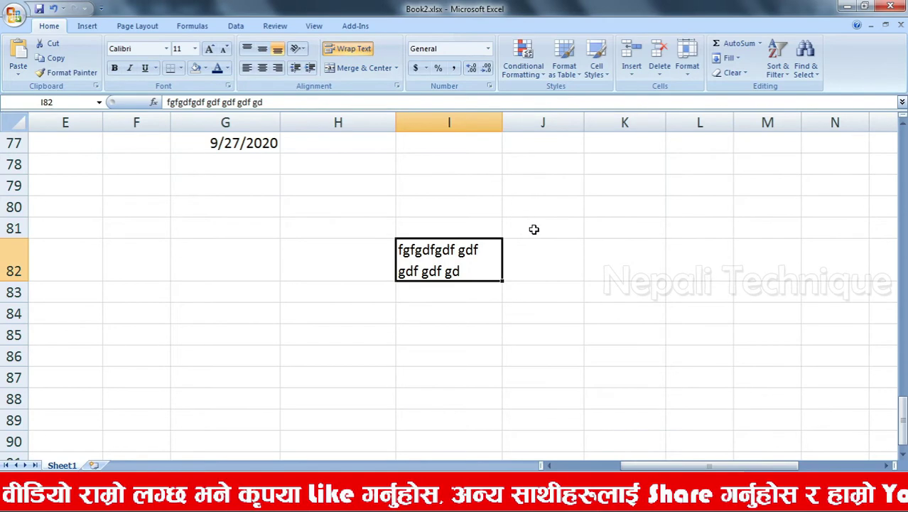
key("ctrl+z")
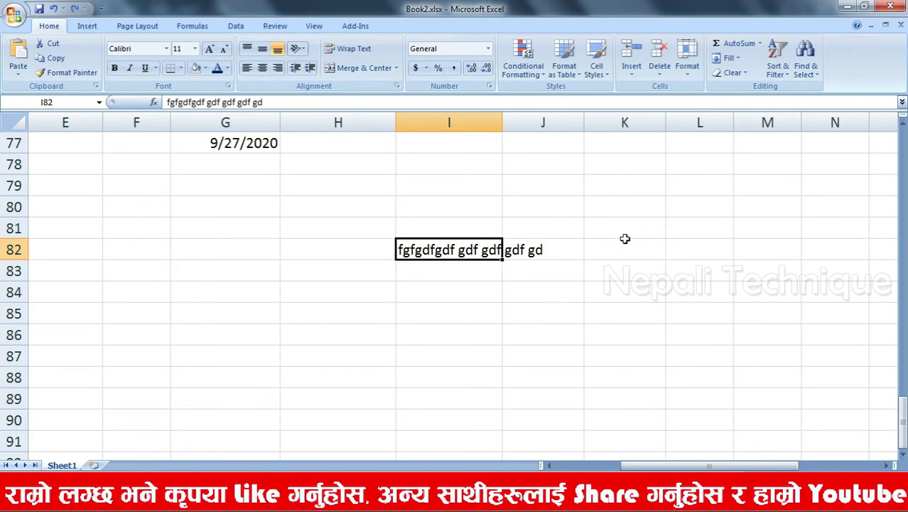
Justify the I82 text so it continues into I83, accepting the overflow warning
left_click(730, 58)
left_click(764, 160)
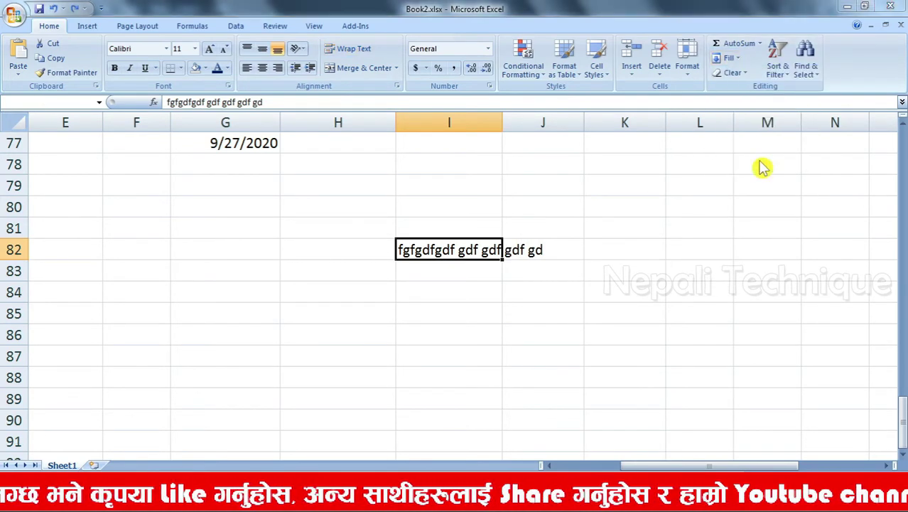
left_click(424, 283)
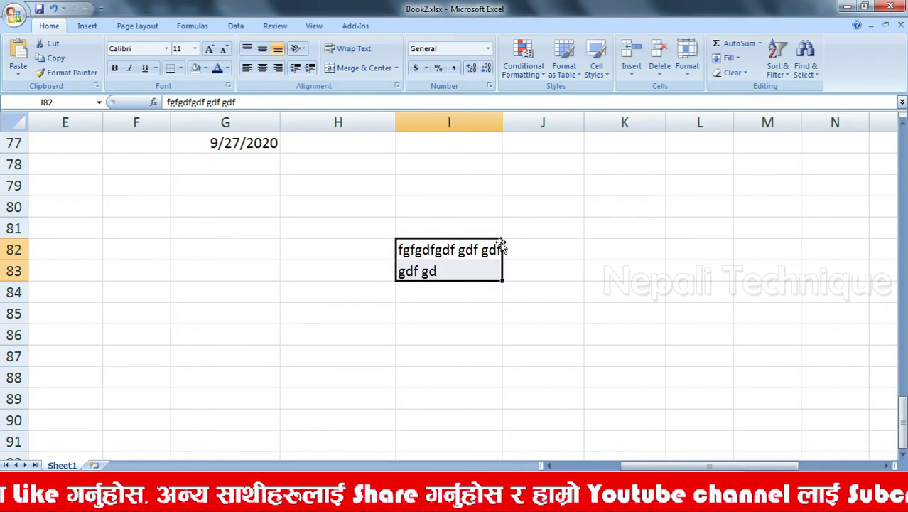
left_click(452, 271)
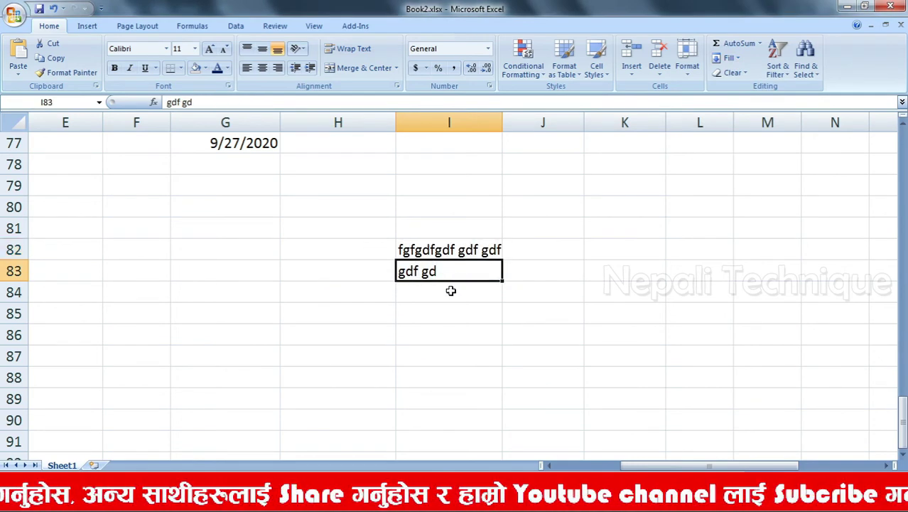
left_click(435, 334)
left_click(426, 275)
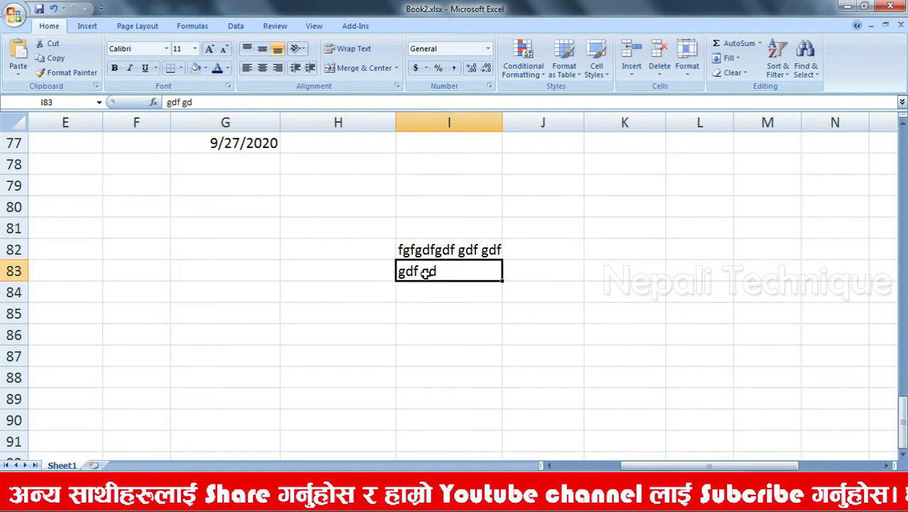
left_click(729, 57)
left_click(732, 73)
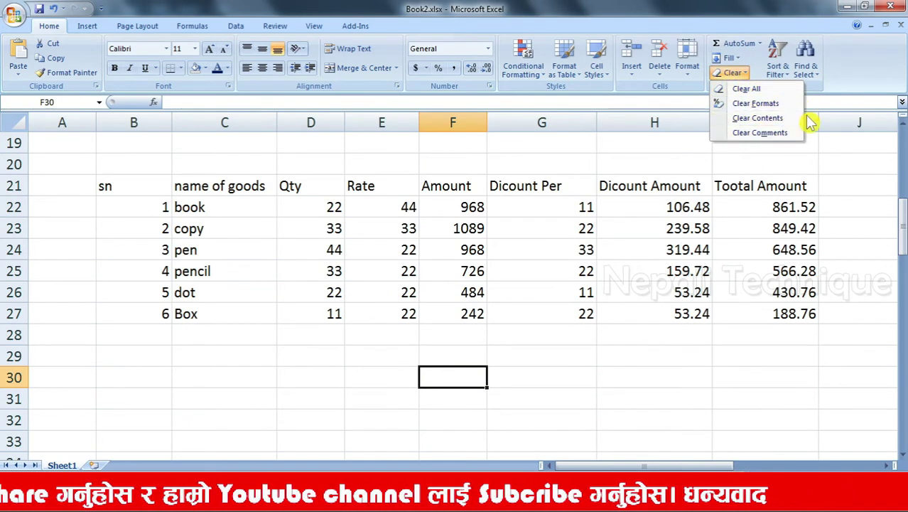
left_click(590, 334)
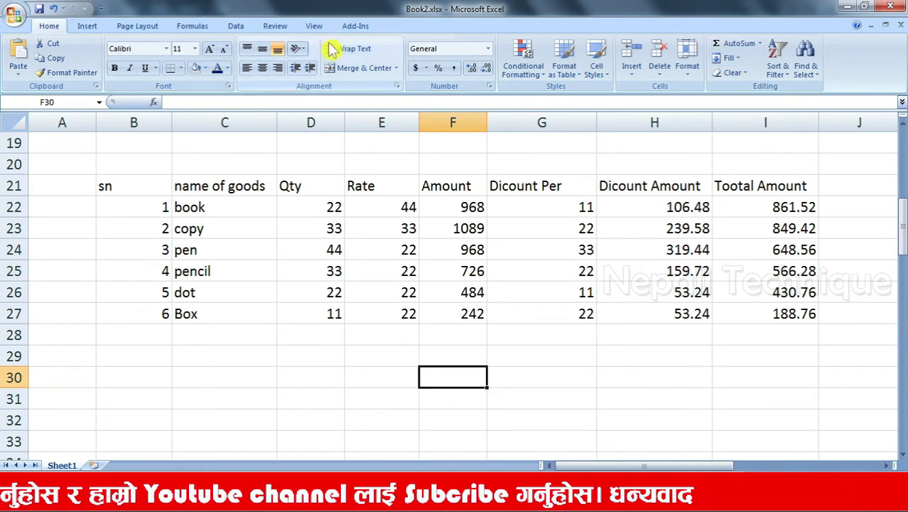
left_click(743, 72)
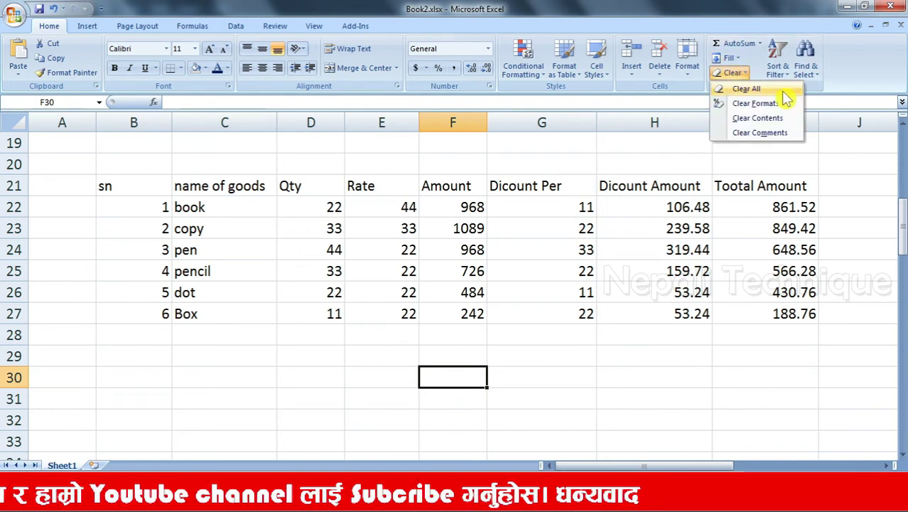
left_click(533, 389)
mouse_move(85, 186)
left_mouse_down()
mouse_move(818, 301)
mouse_move(791, 334)
left_mouse_up()
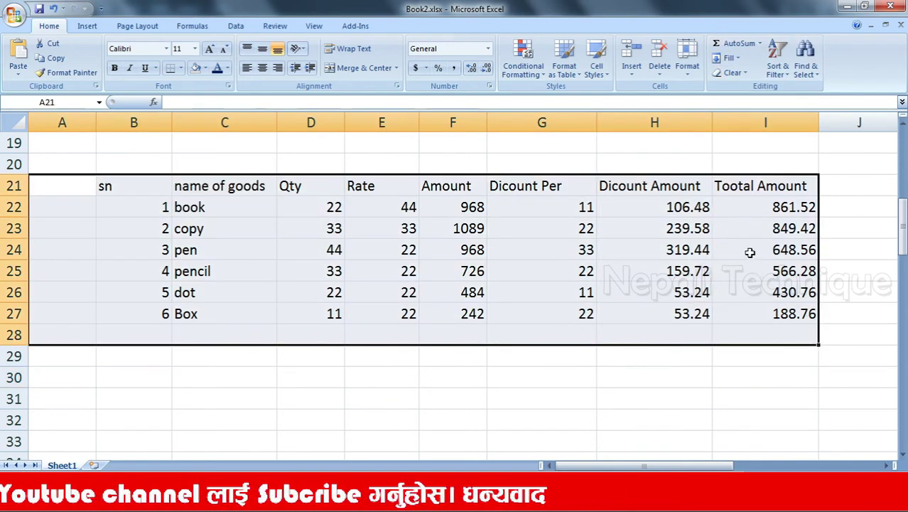
left_click(732, 72)
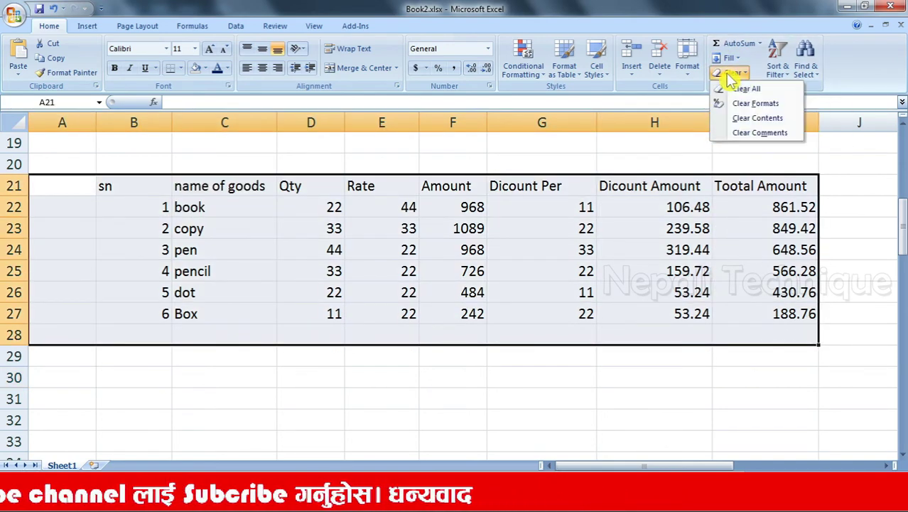
left_click(751, 93)
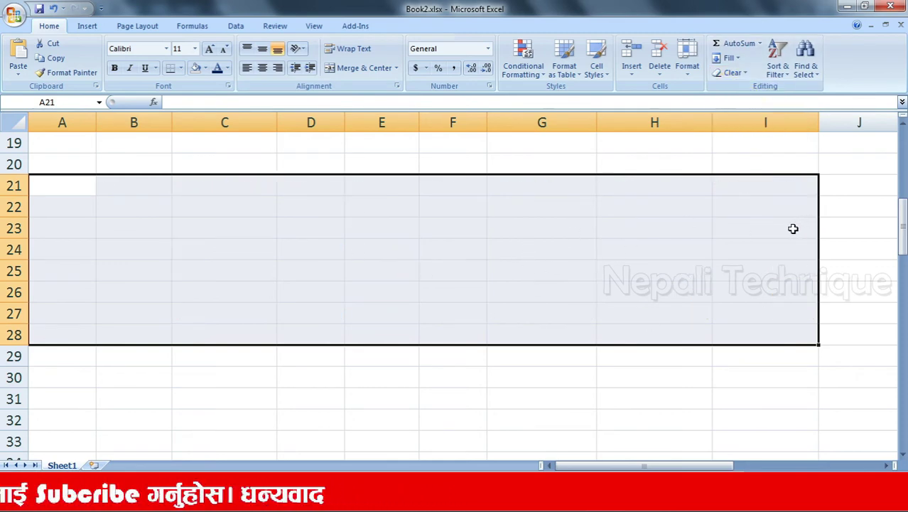
key("ctrl+z")
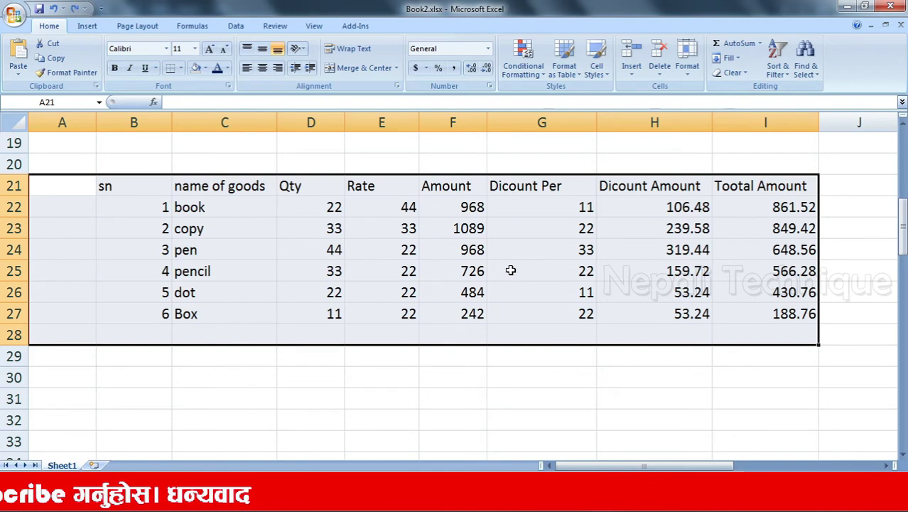
key("Delete")
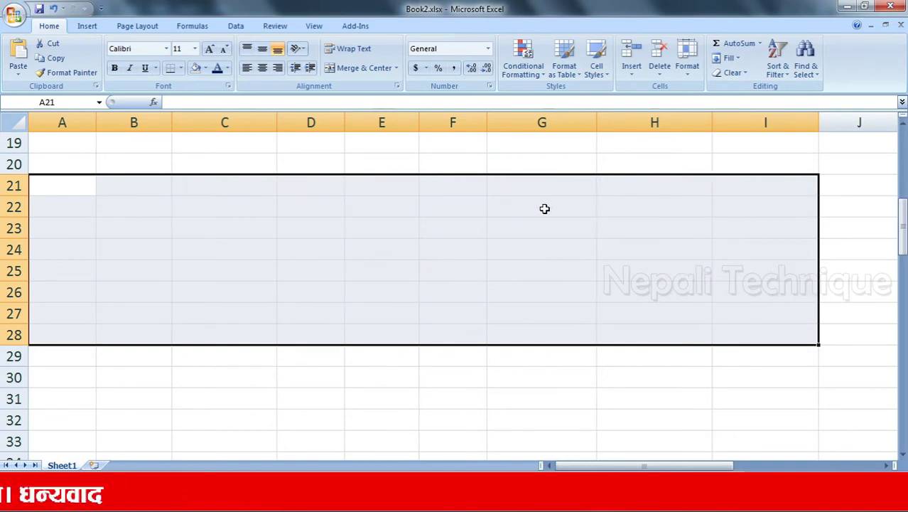
key("ctrl+z")
left_click(613, 339)
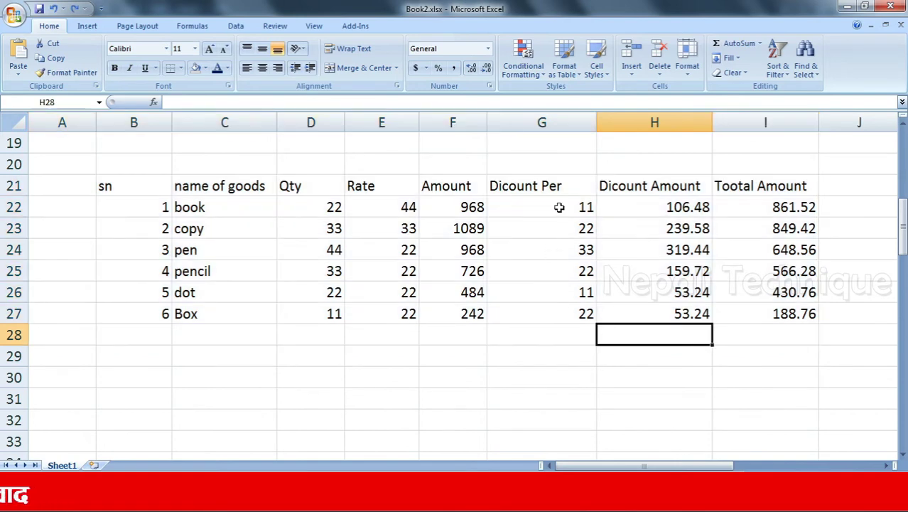
left_click_drag(559, 208, 557, 312)
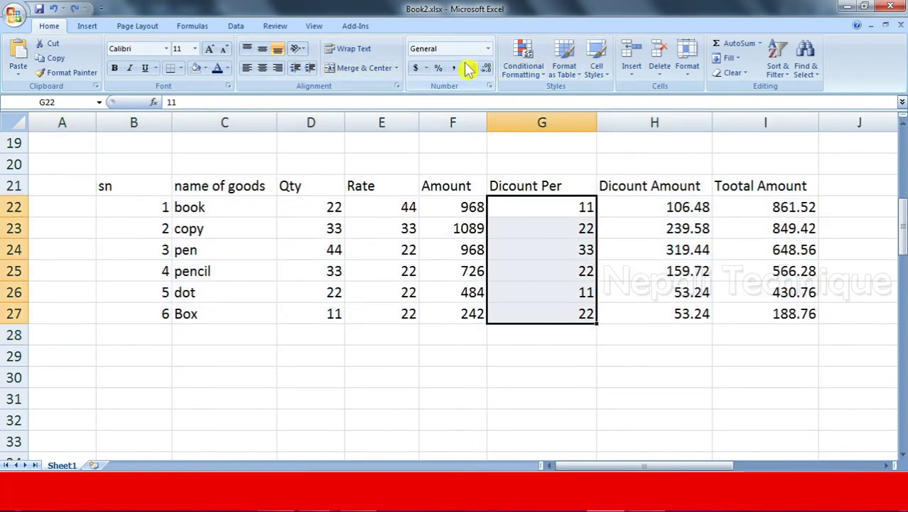
Format the Dicount Per column as Percentage and delete its existing values
left_click(487, 49)
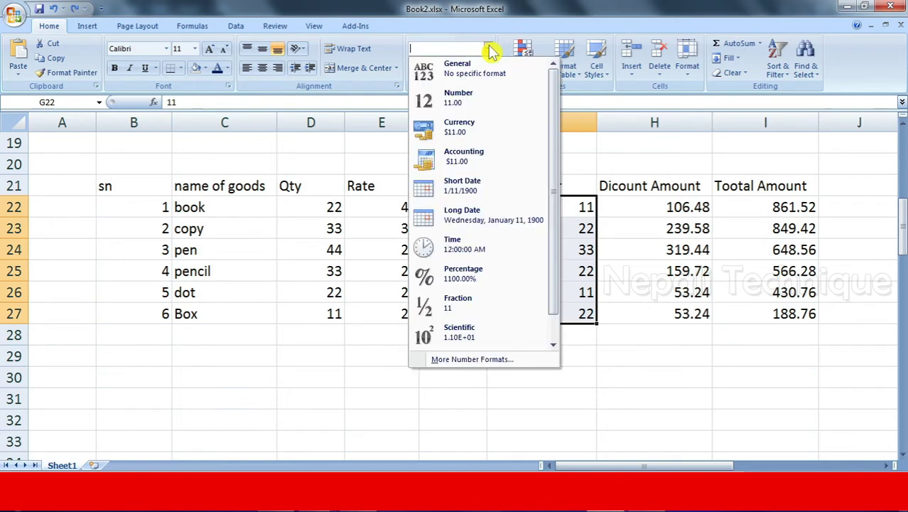
left_click(463, 275)
left_click(552, 355)
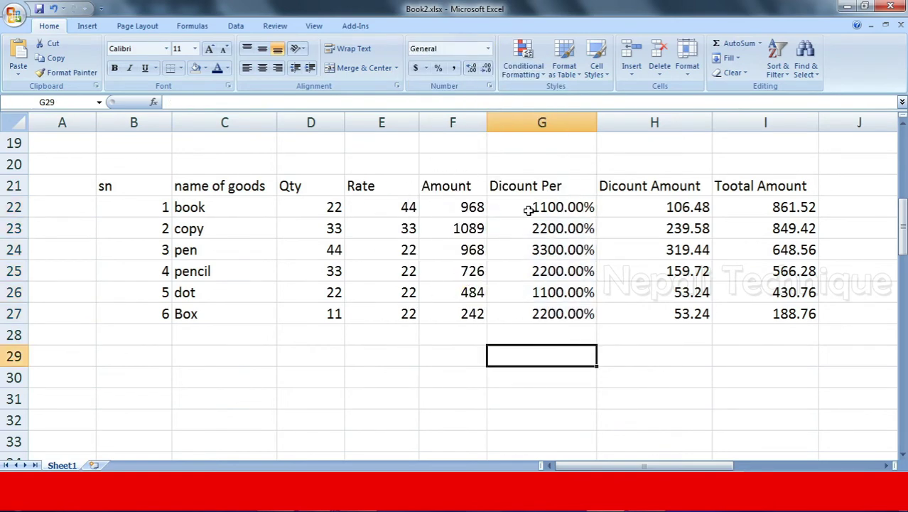
left_click_drag(528, 209, 540, 312)
key("Delete")
left_click(569, 347)
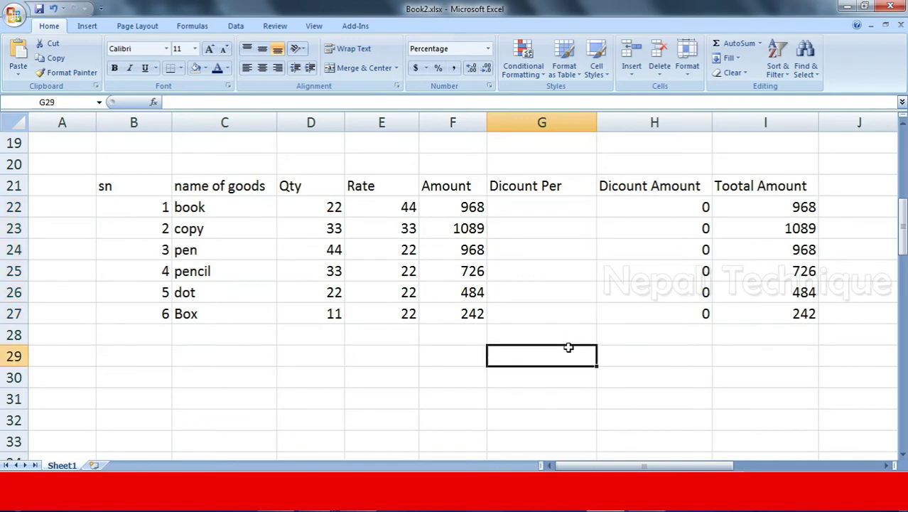
Enter a 33% discount in each cell from G22 down to G26
left_click(533, 214)
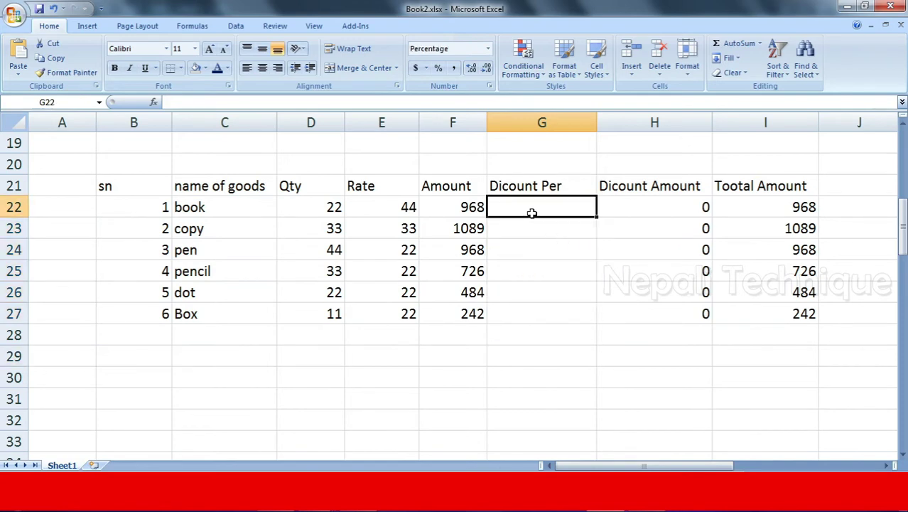
type("33")
key("Return")
type("33")
key("Return")
type("33")
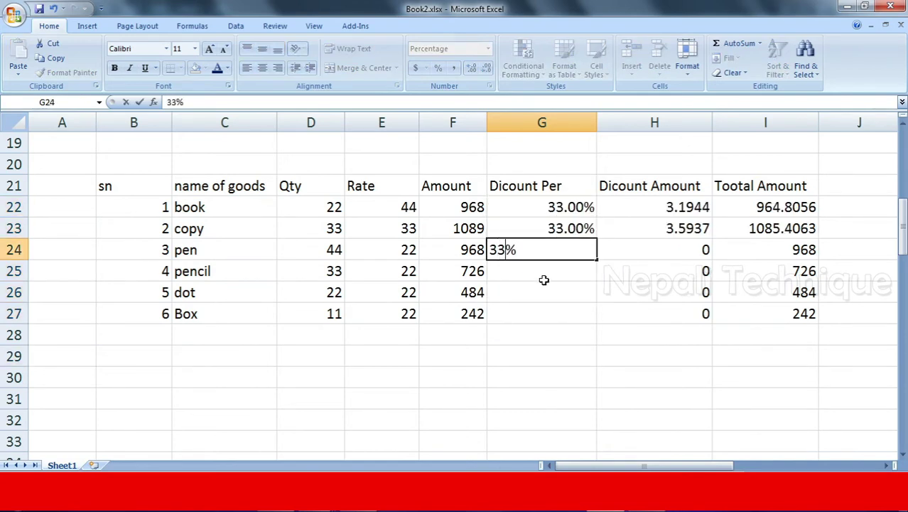
left_click(543, 274)
type("33")
left_click(544, 293)
type("33")
left_click(541, 316)
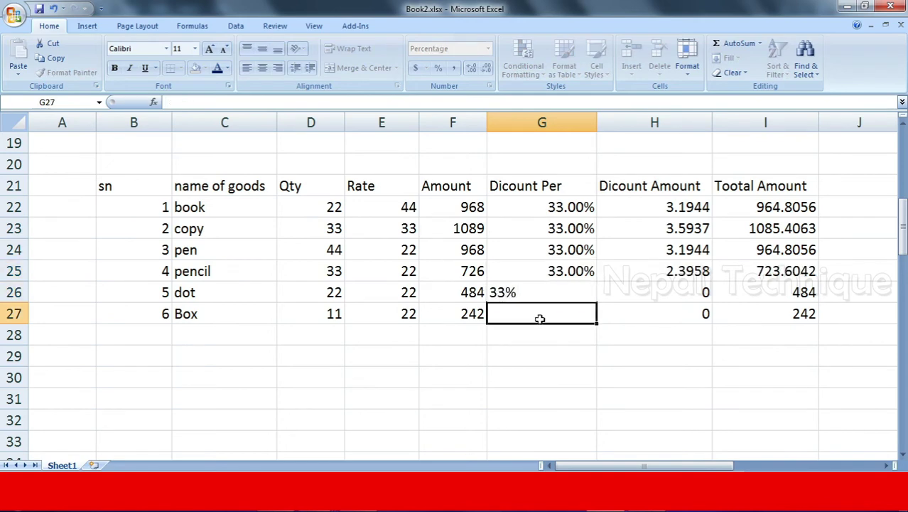
type("33")
left_click(541, 356)
Delete all the 33% discounts from G22:G27
left_click_drag(523, 209, 561, 318)
left_click(561, 318)
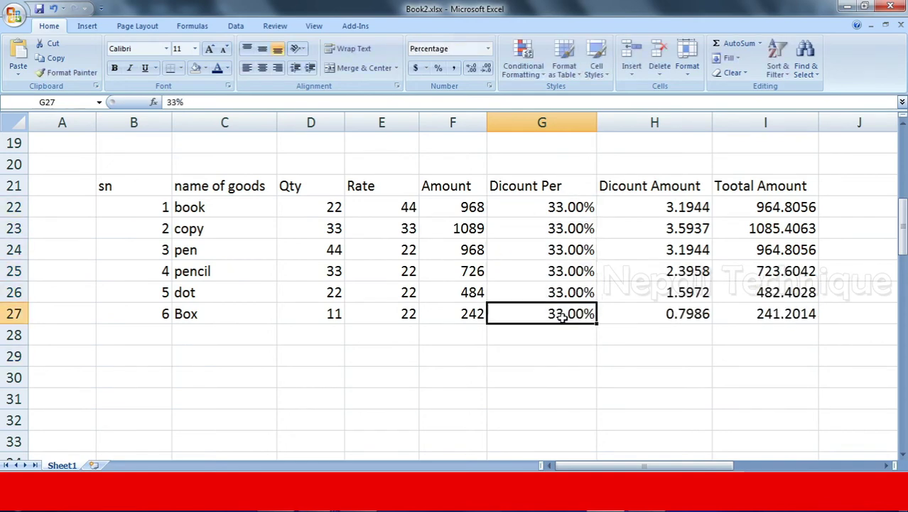
key("Delete")
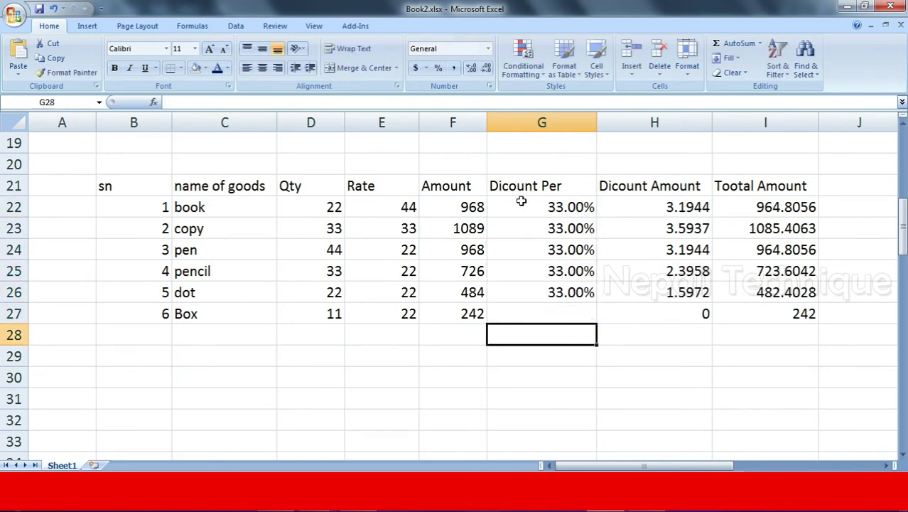
left_click_drag(521, 206, 559, 313)
key("Delete")
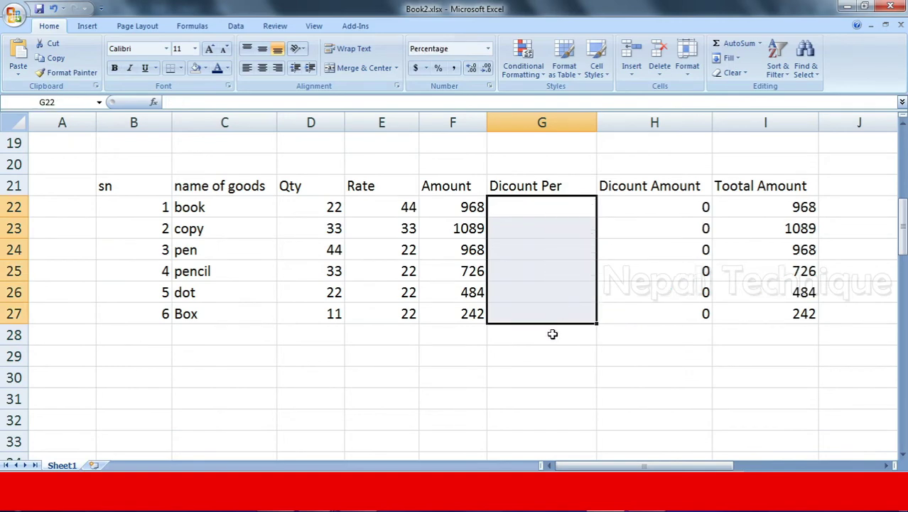
left_click(553, 356)
Enter a 44% discount in cell G22
left_click(533, 210)
type("4")
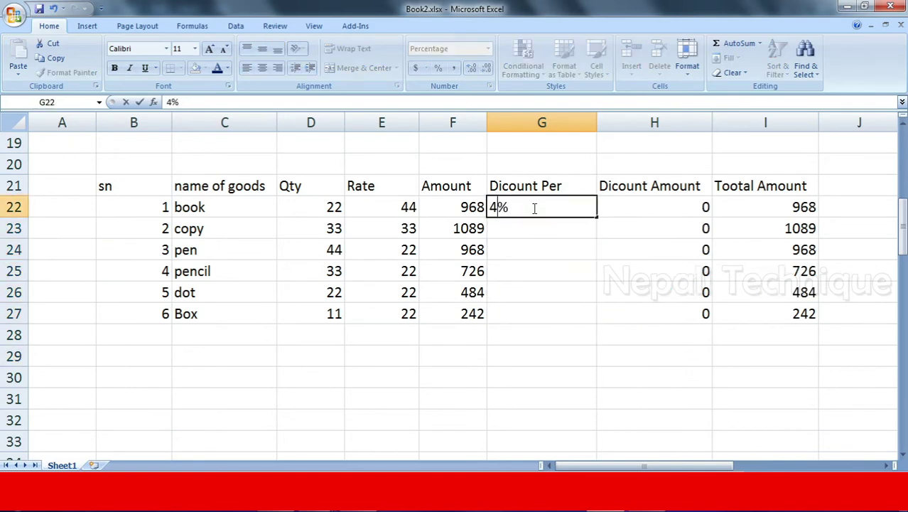
type("4")
left_click(531, 251)
left_click(549, 352)
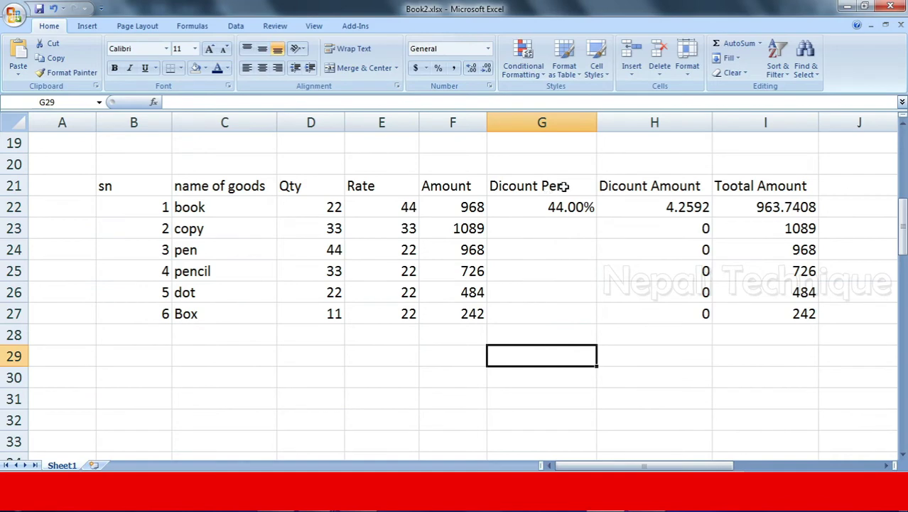
Remove the 44% discount from G22:G28 using Home > Clear
left_click_drag(550, 341, 543, 202)
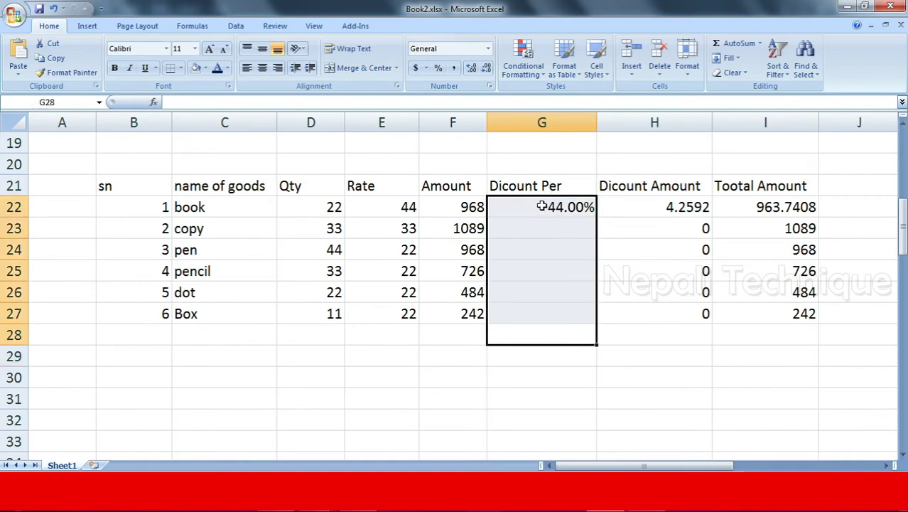
left_click(732, 72)
left_click(744, 86)
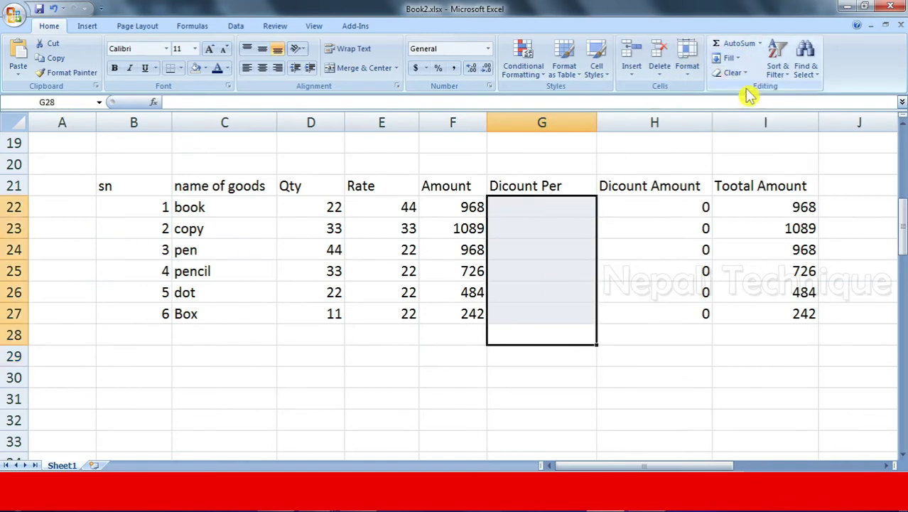
left_click(698, 400)
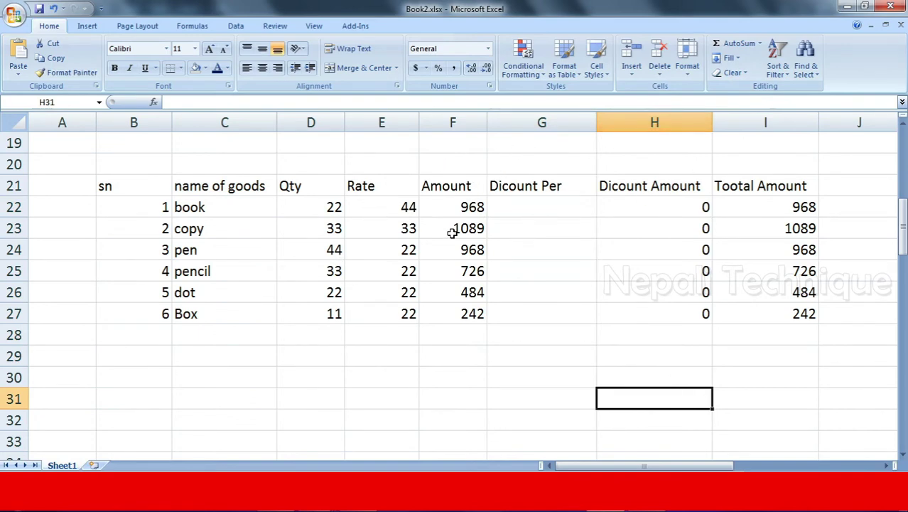
Make the goods table B21:I27 bold with 12 pt text
left_click(732, 72)
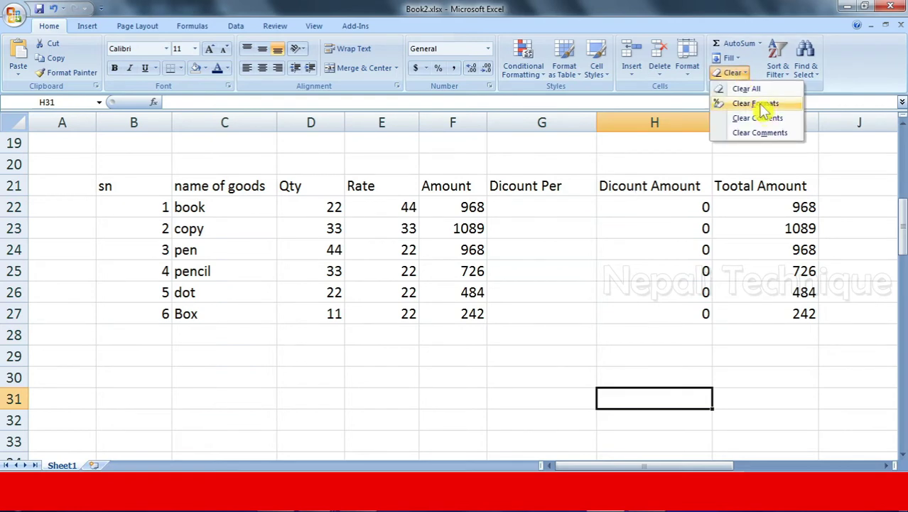
left_click(568, 309)
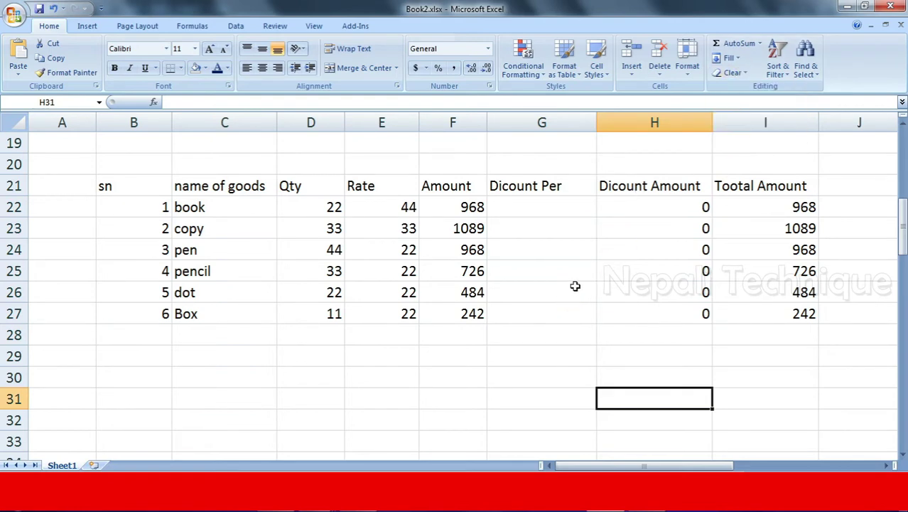
left_click_drag(116, 185, 775, 318)
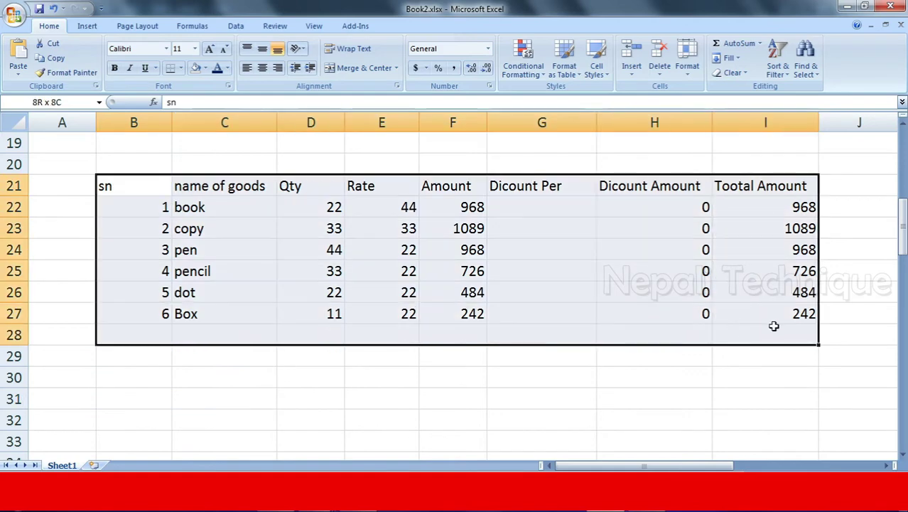
left_click(115, 68)
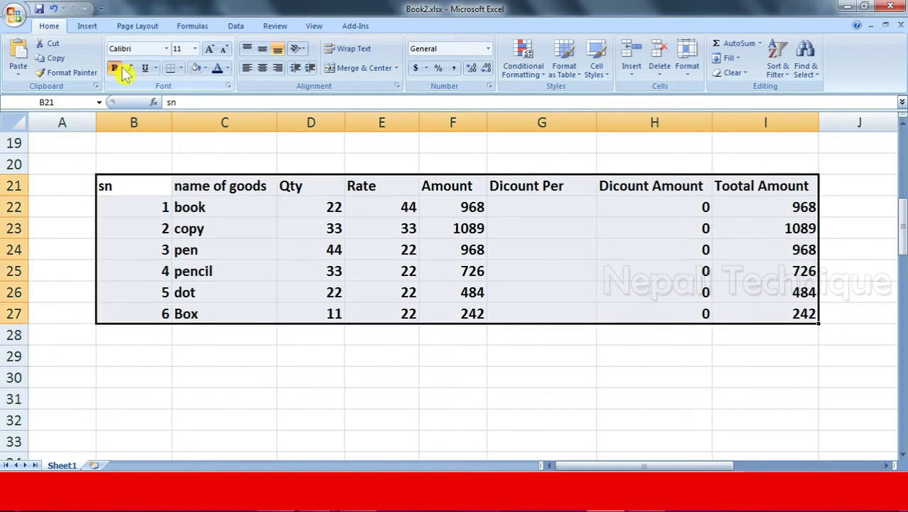
left_click(209, 48)
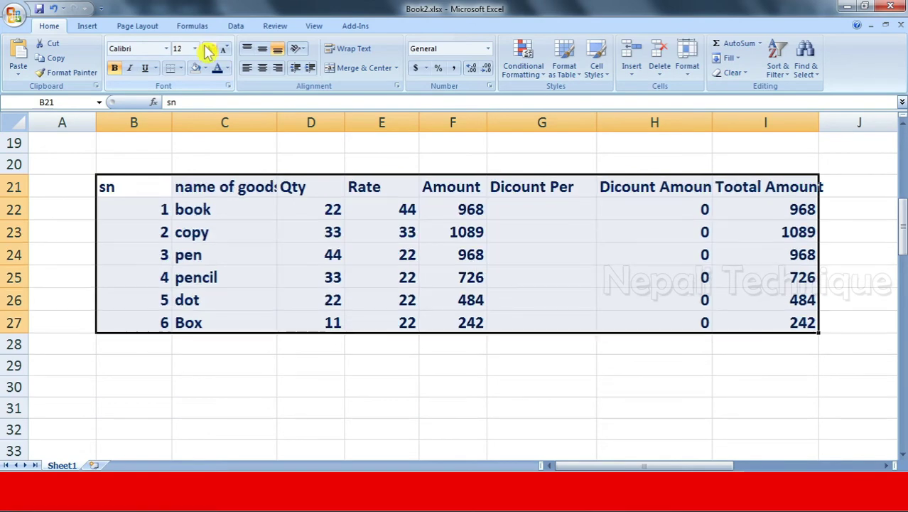
left_click(570, 383)
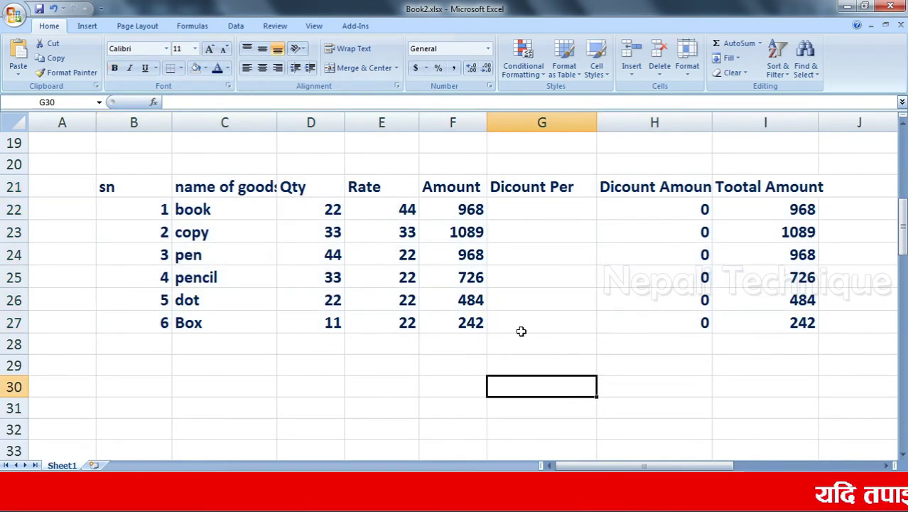
Clear the table's formats, removing the bold and larger font
left_click_drag(149, 194, 736, 324)
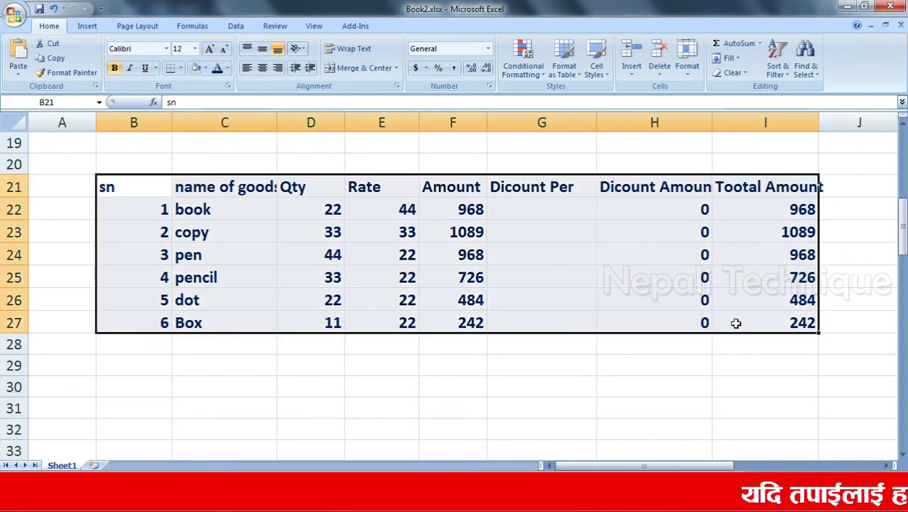
left_click(739, 72)
left_click(770, 105)
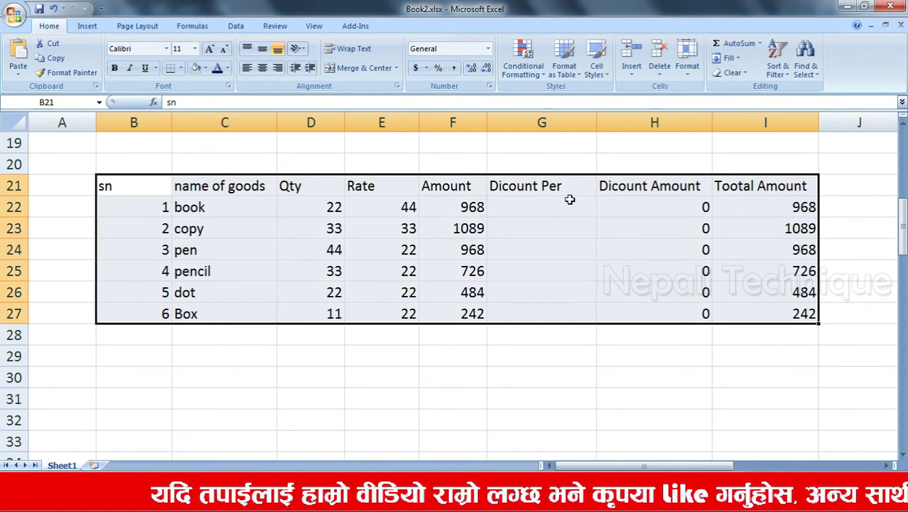
Clear the table's contents, then undo with Ctrl+Z to restore the data
left_click(738, 73)
left_click(757, 118)
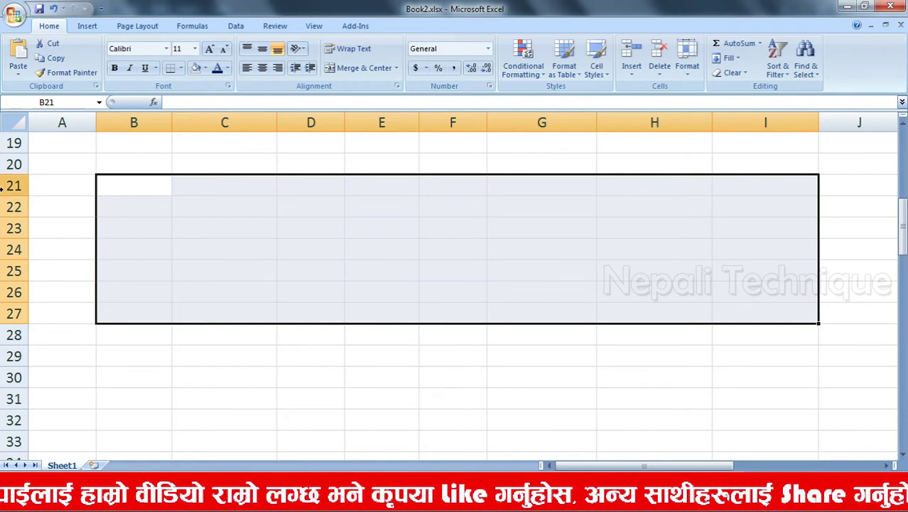
key("ctrl+z")
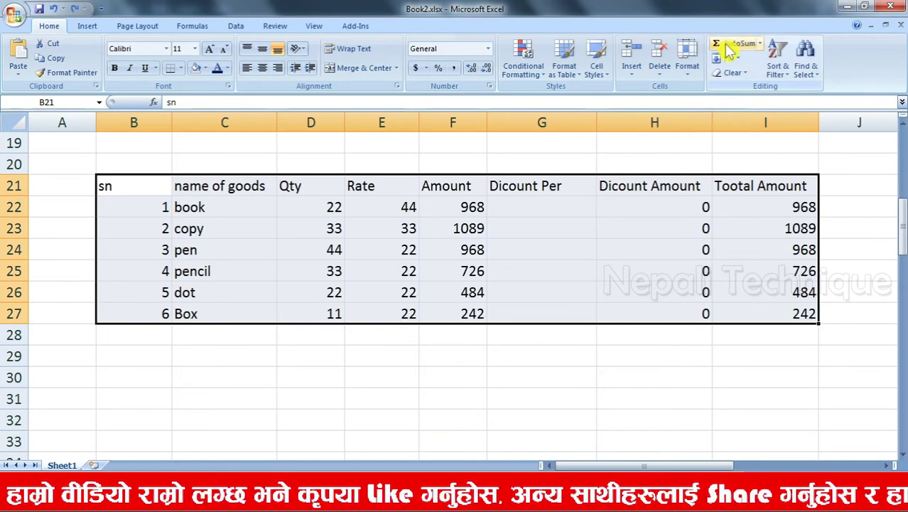
left_click(732, 73)
Add new comments to cells F22, B23 and D29 from the Review tab
left_click(620, 314)
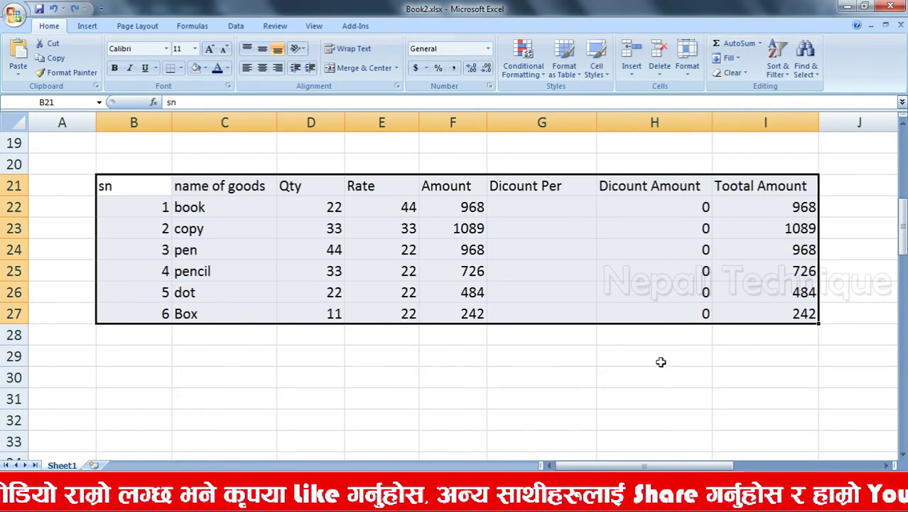
left_click(681, 370)
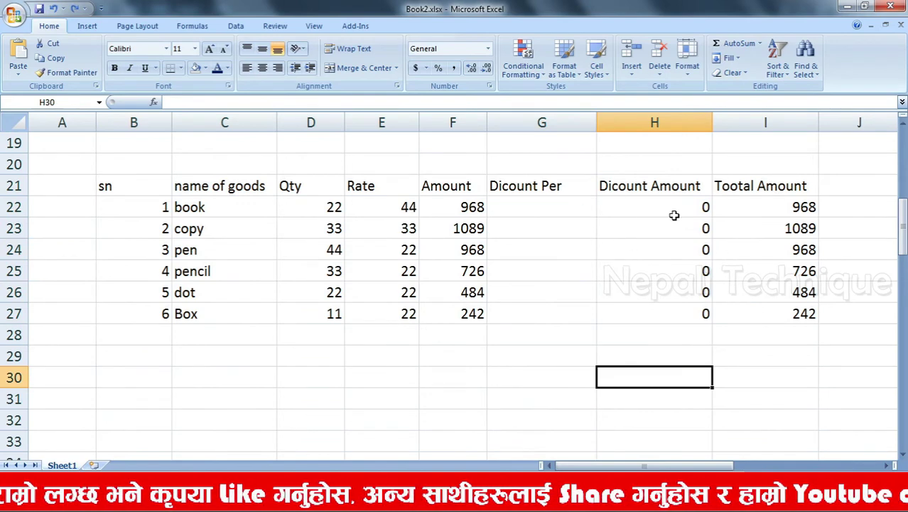
left_click(479, 211)
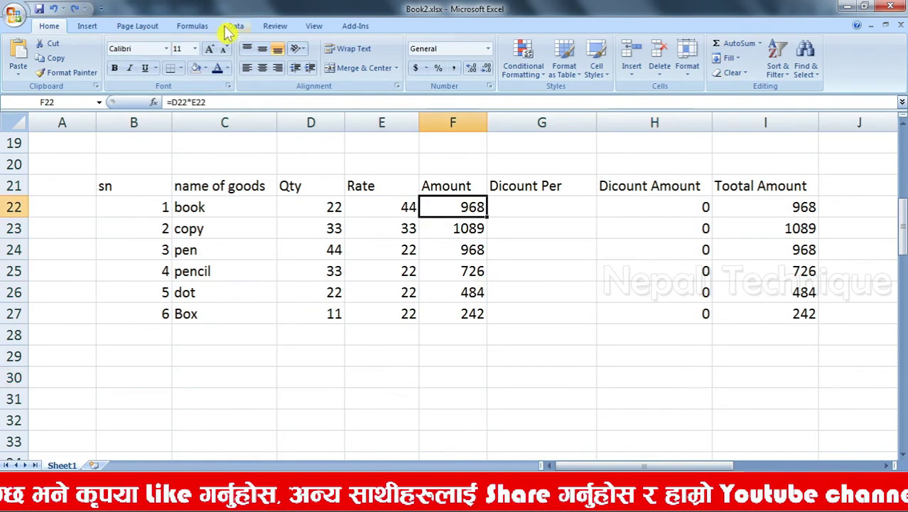
left_click(275, 26)
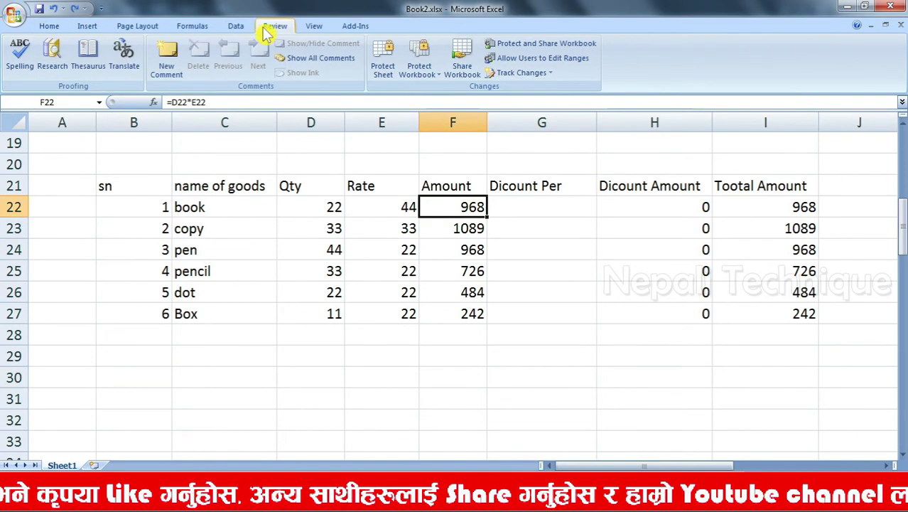
left_click(166, 56)
left_click(166, 229)
left_click(166, 57)
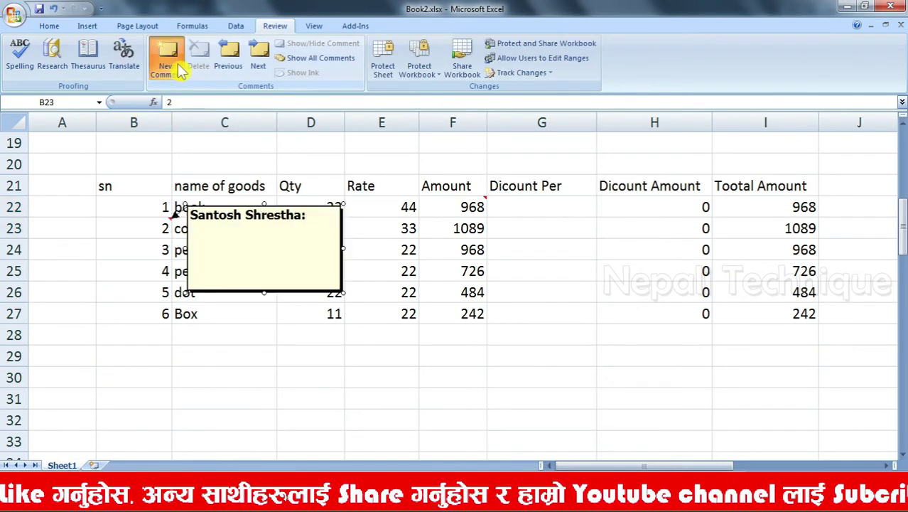
left_click(306, 355)
left_click(167, 57)
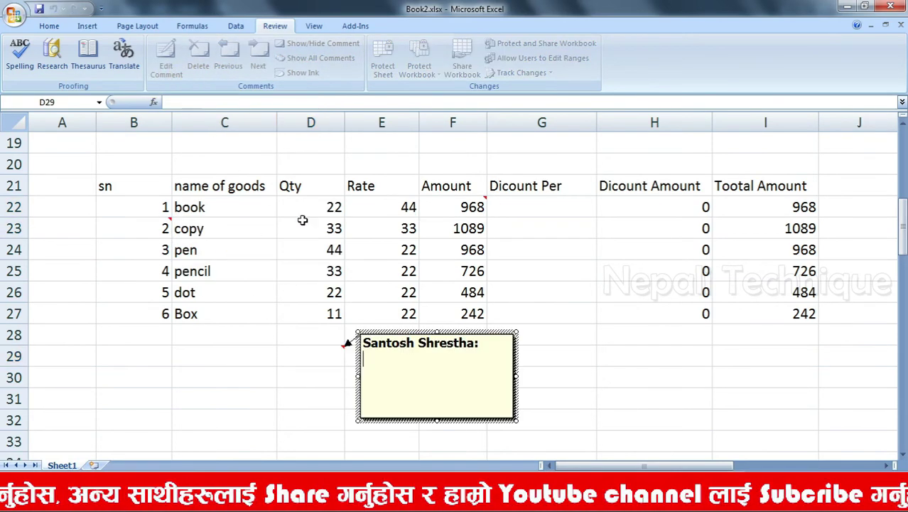
Apply Clear Comments to heading C21, then select cells E24, D21, I23, G25 and G23
left_click(178, 184)
left_click(49, 26)
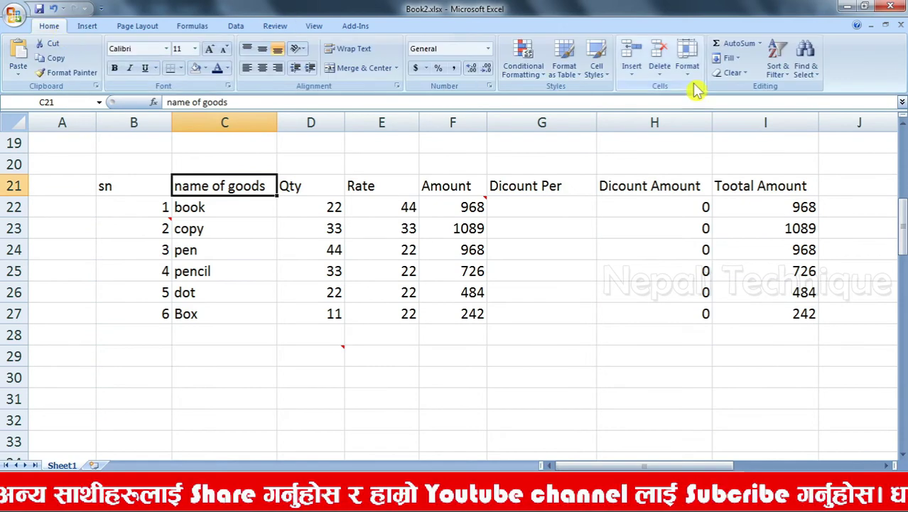
left_click(739, 73)
left_click(761, 130)
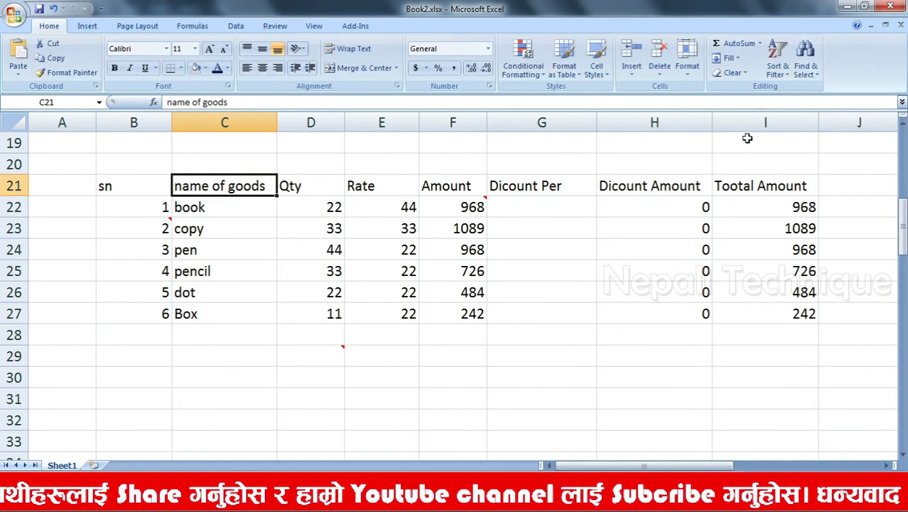
left_click(350, 245)
left_click(310, 179)
left_click(716, 228)
left_click(580, 274)
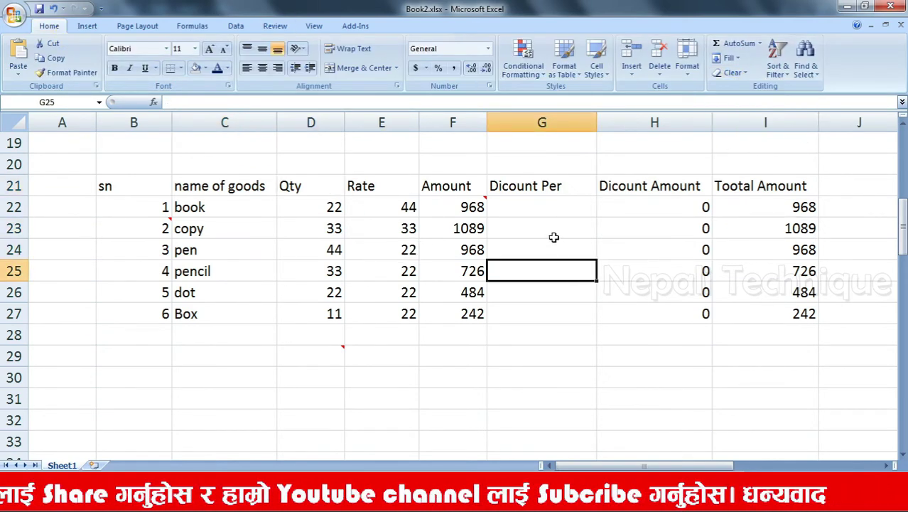
left_click(554, 235)
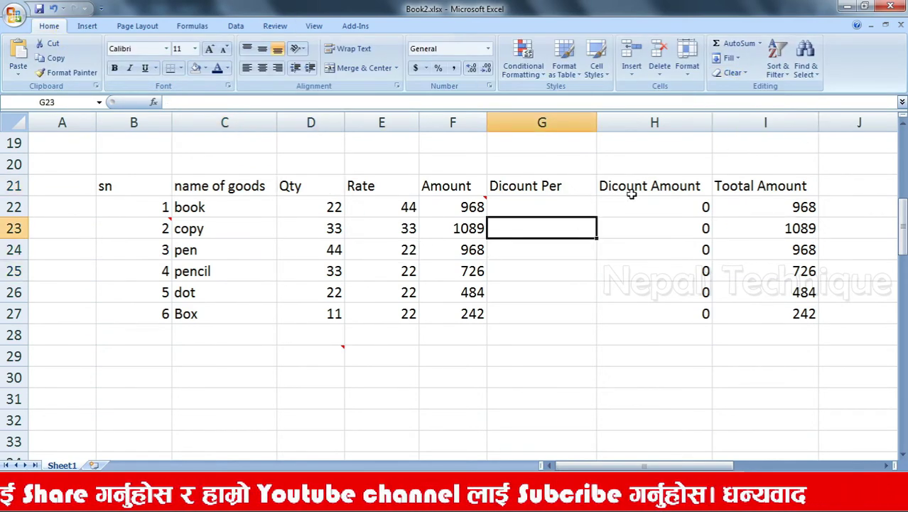
left_click(740, 73)
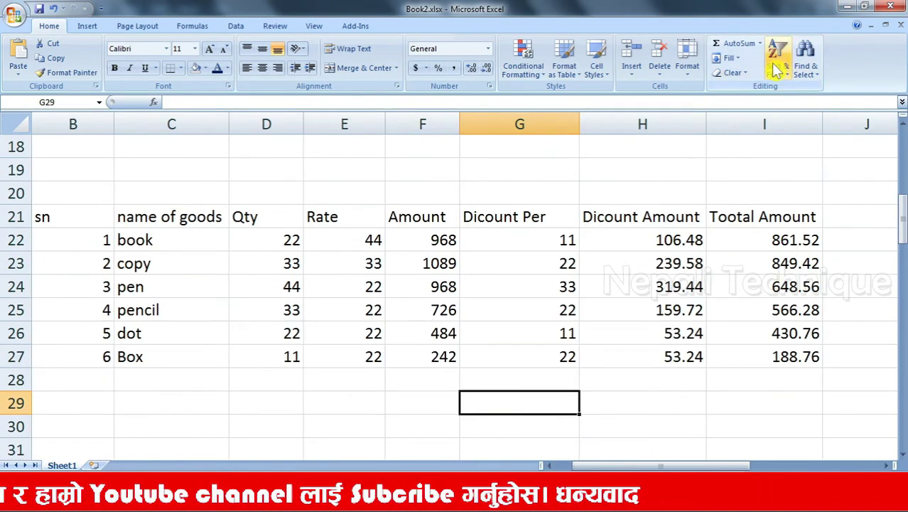
Sort the goods rows A to Z by name from cell C22
left_click(777, 69)
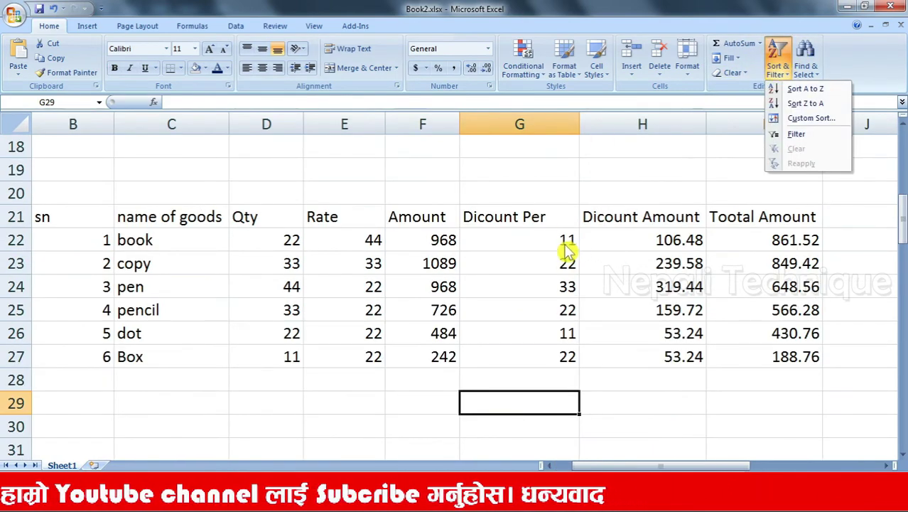
left_click(499, 302)
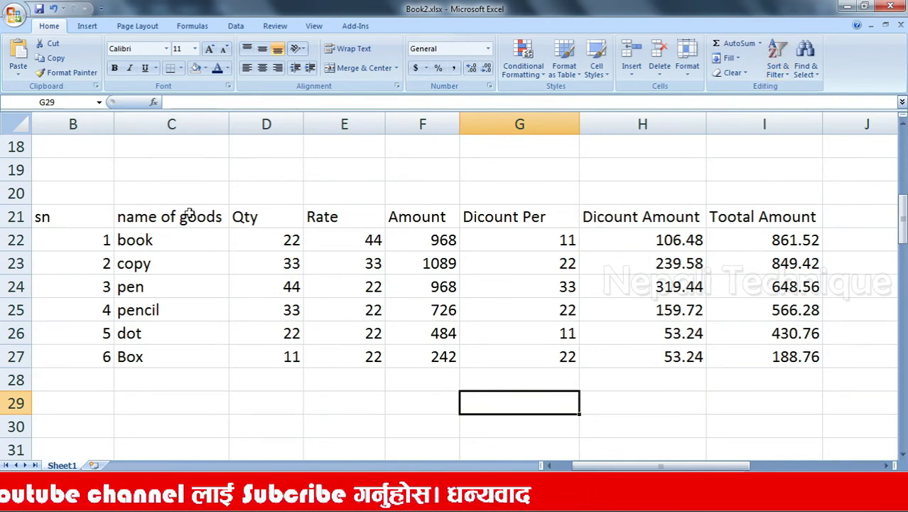
left_click(346, 314)
left_click(146, 234)
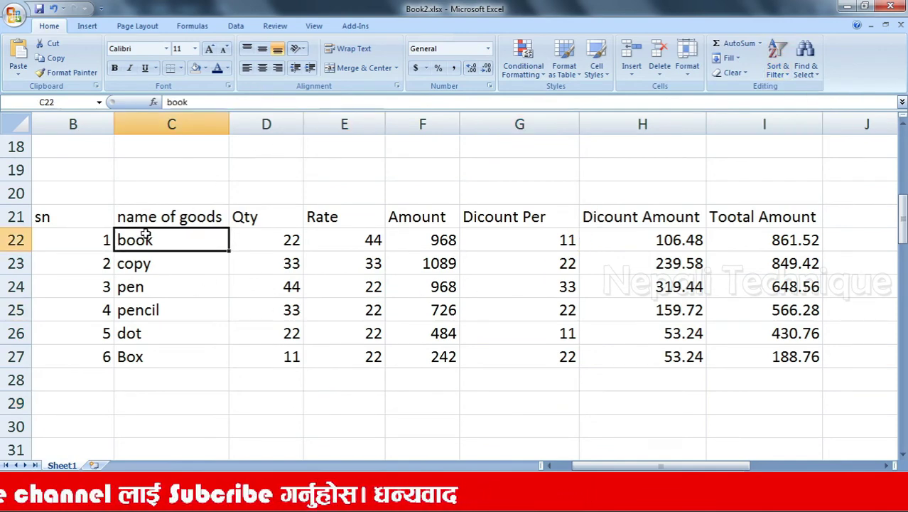
left_click(779, 72)
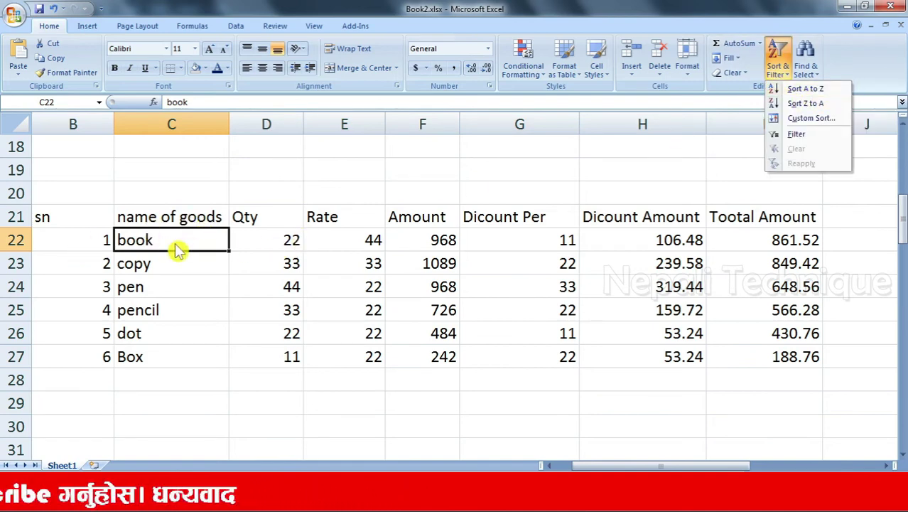
left_click(810, 89)
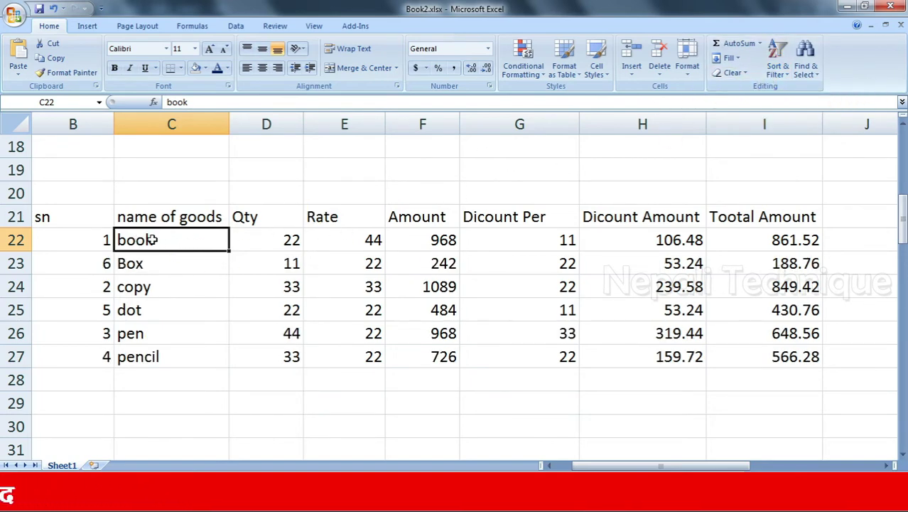
Check the new order by selecting cells C23, C24, C26 and C22
left_click(178, 259)
left_click(170, 288)
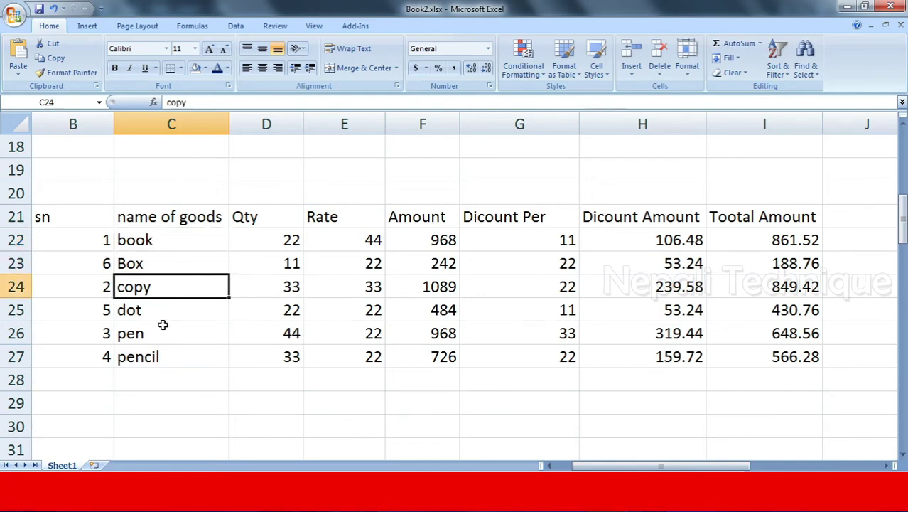
left_click(162, 327)
left_click(167, 240)
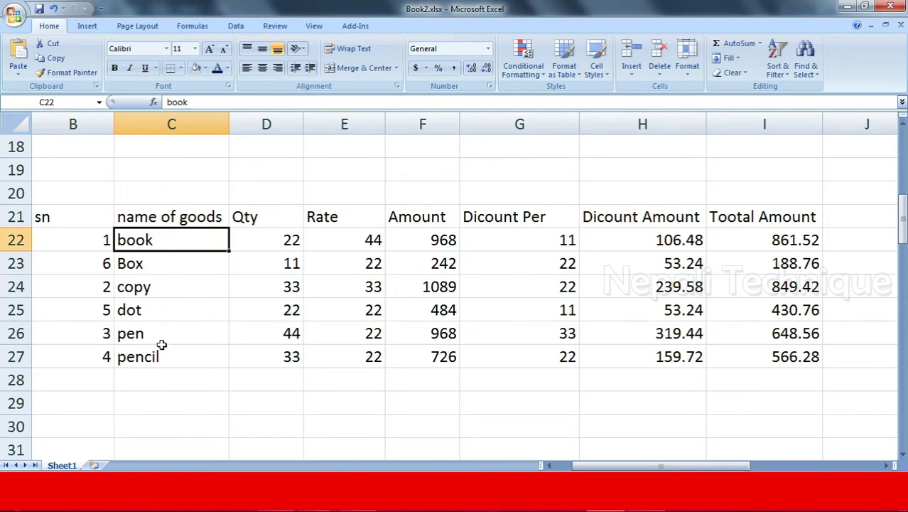
Sort the rows Z to A by name, then by sn smallest to largest
left_click(778, 61)
left_click(801, 104)
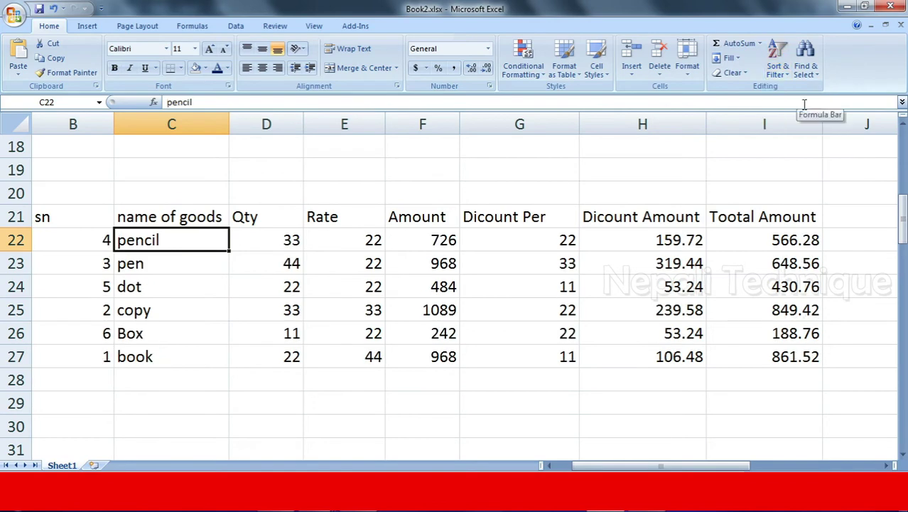
left_click(82, 238)
left_click(777, 57)
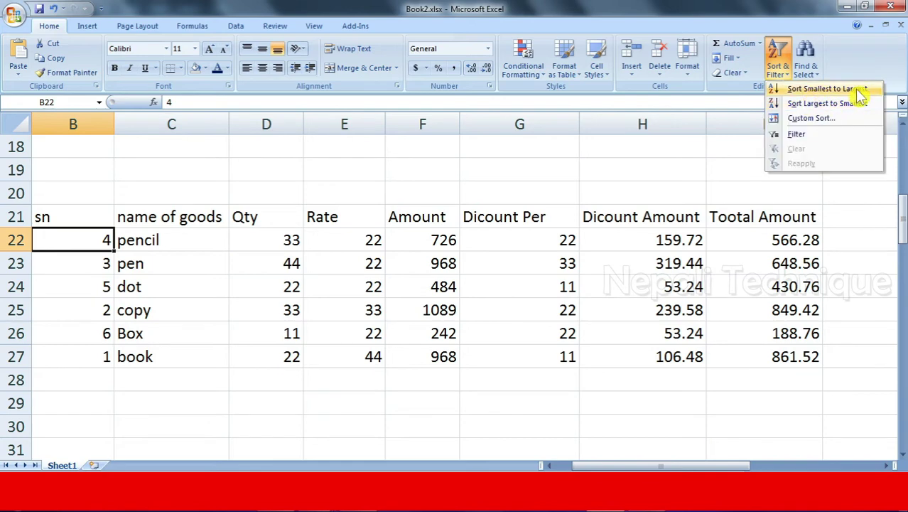
left_click(824, 89)
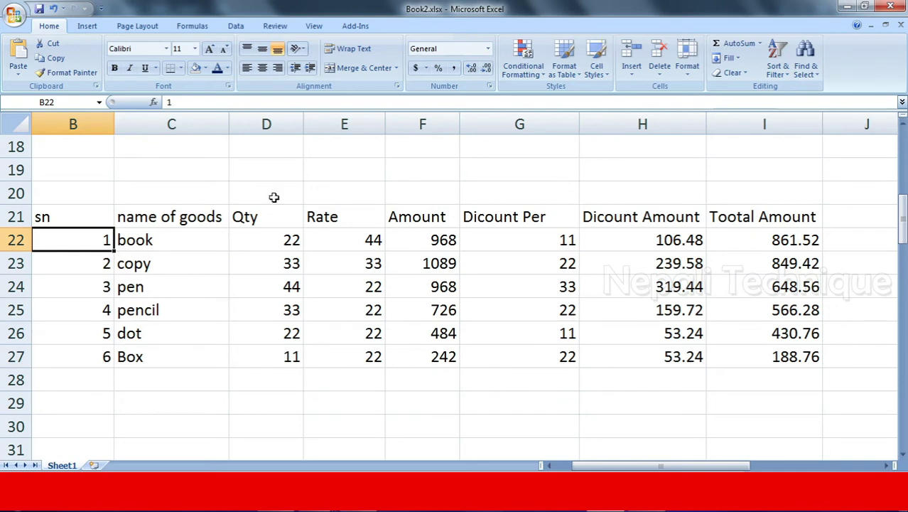
Inspect the discount formula in H23 and select the goods names in column C
left_click(668, 263)
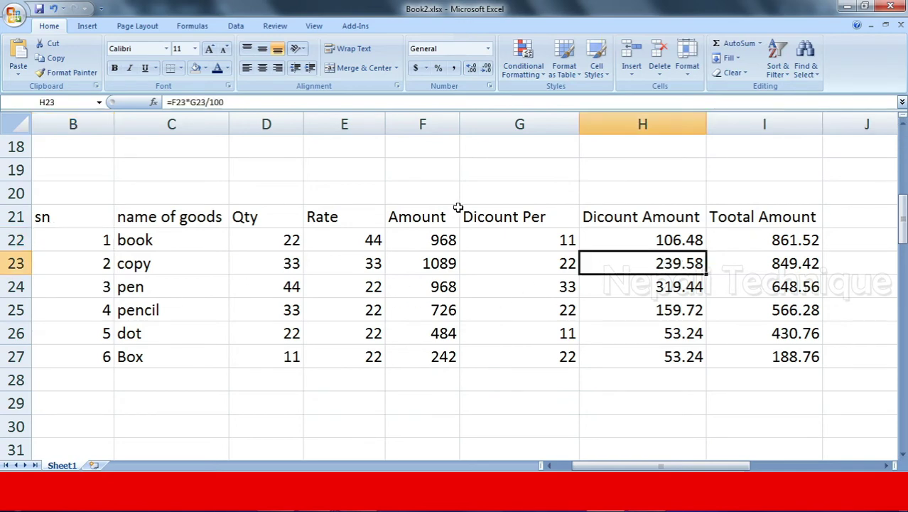
left_click(274, 283)
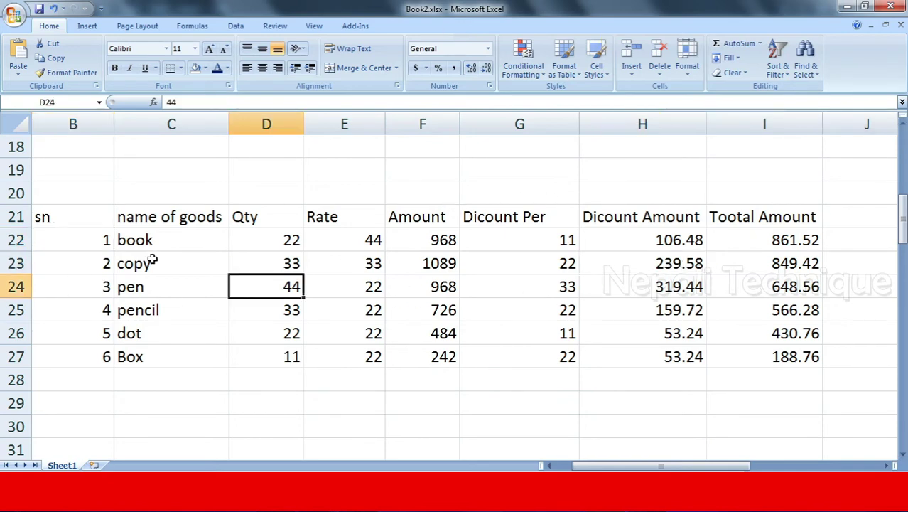
left_click(85, 239)
left_click(192, 288)
left_click_drag(152, 239, 162, 346)
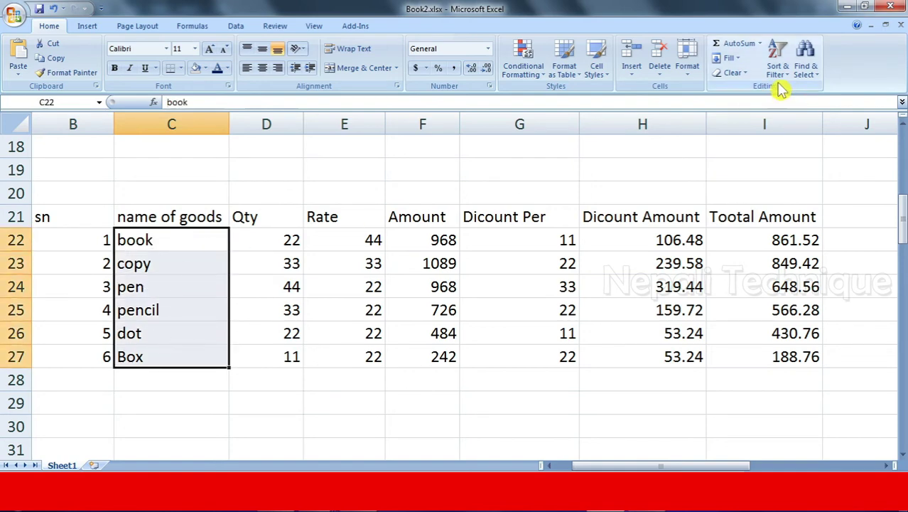
left_click(237, 307)
left_click(178, 240)
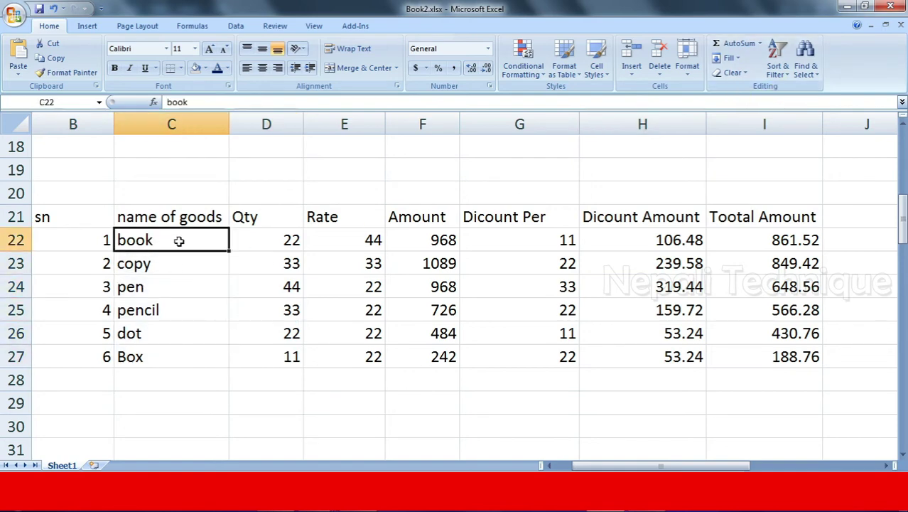
Sort by name A to Z, then Z to A so pencil leads
left_click(777, 62)
left_click(807, 89)
left_click(778, 60)
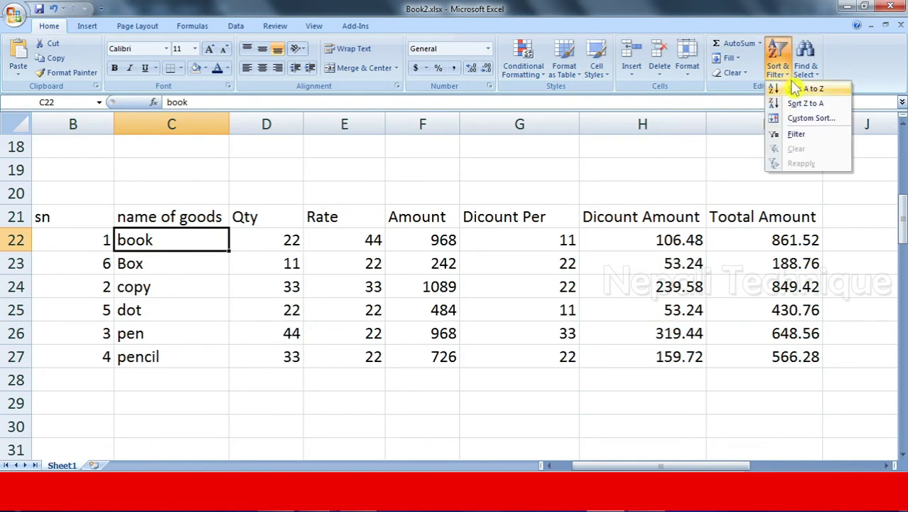
left_click(802, 103)
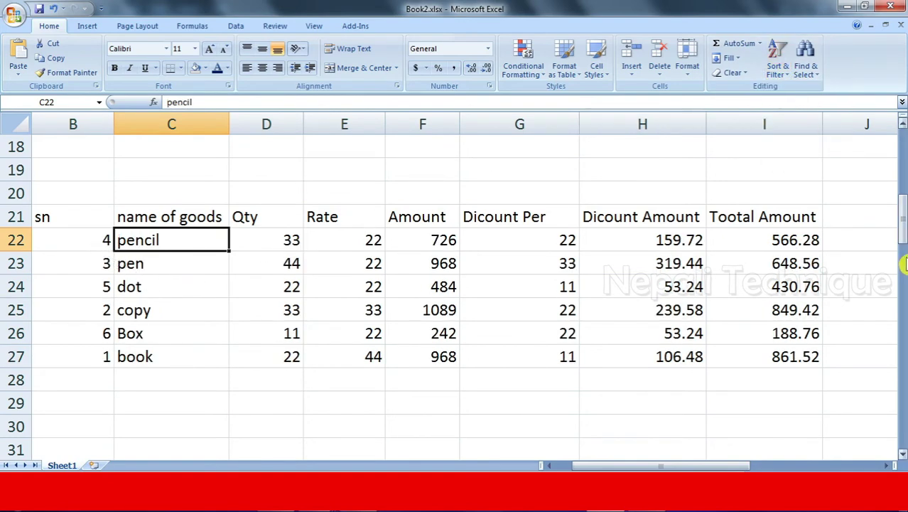
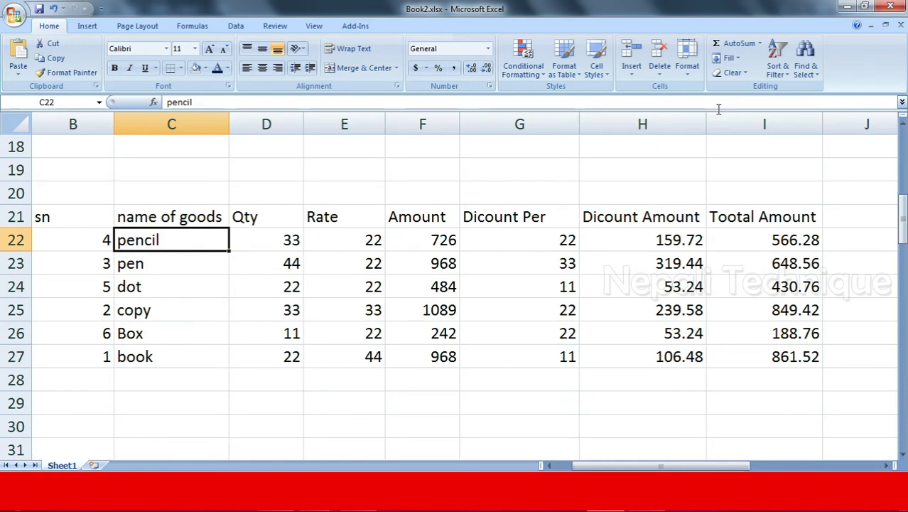
Sort the goods rows A to Z by name of goods (book to pencil), expanding to whole rows
key("Down")
key("Down")
key("Down")
left_click_drag(145, 243, 152, 348)
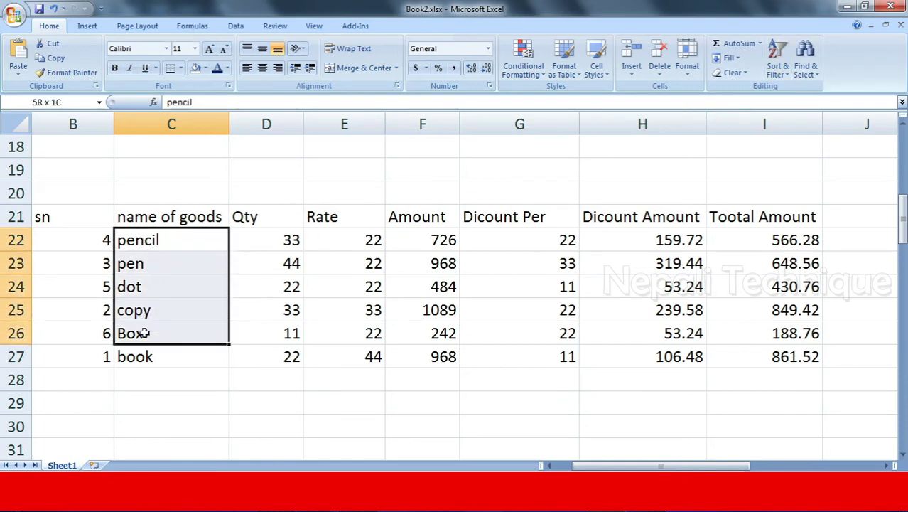
left_click(778, 68)
left_click(814, 95)
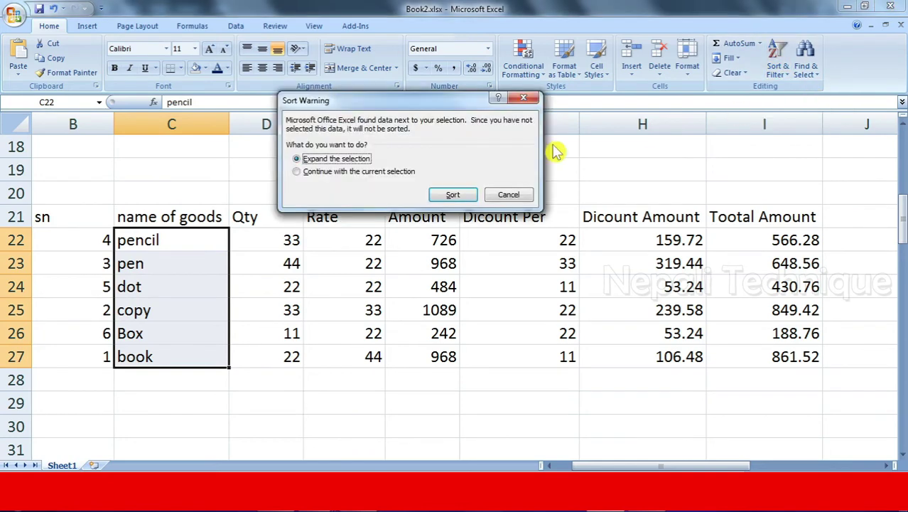
left_click_drag(427, 106, 561, 92)
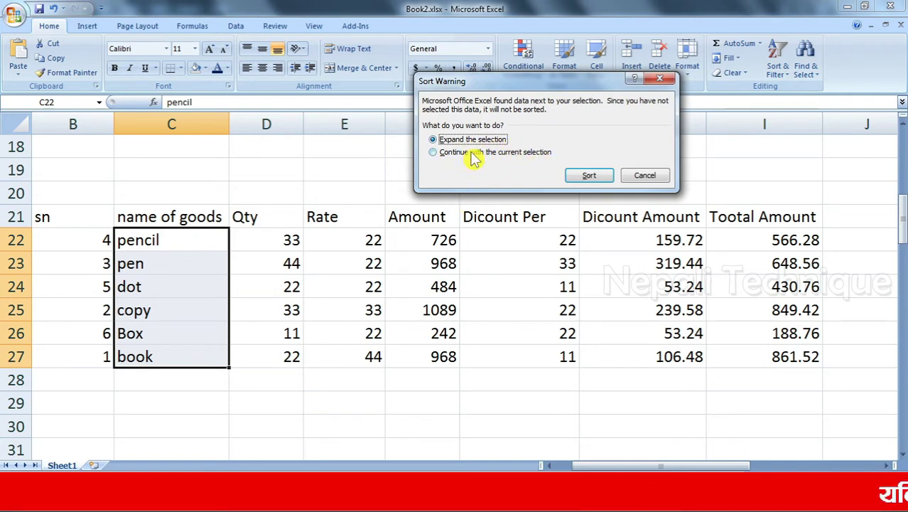
left_click(588, 174)
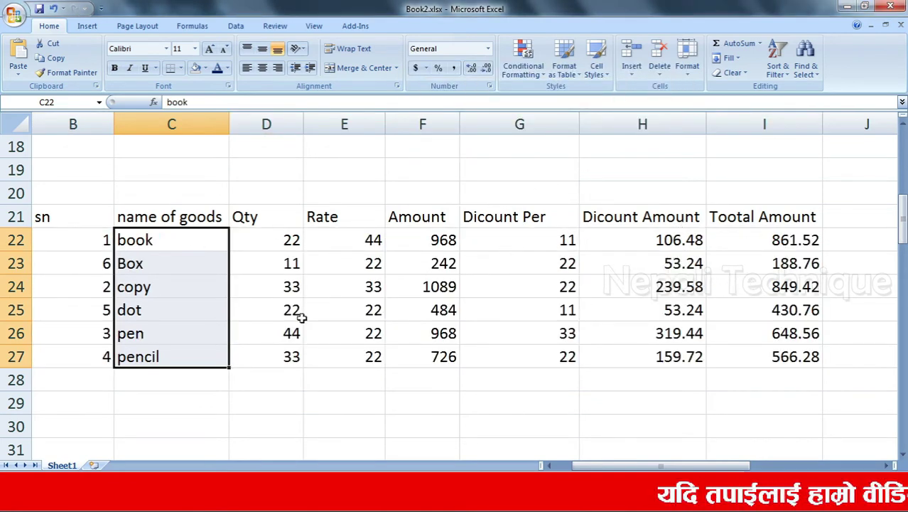
left_click(162, 307)
left_click_drag(102, 248, 105, 348)
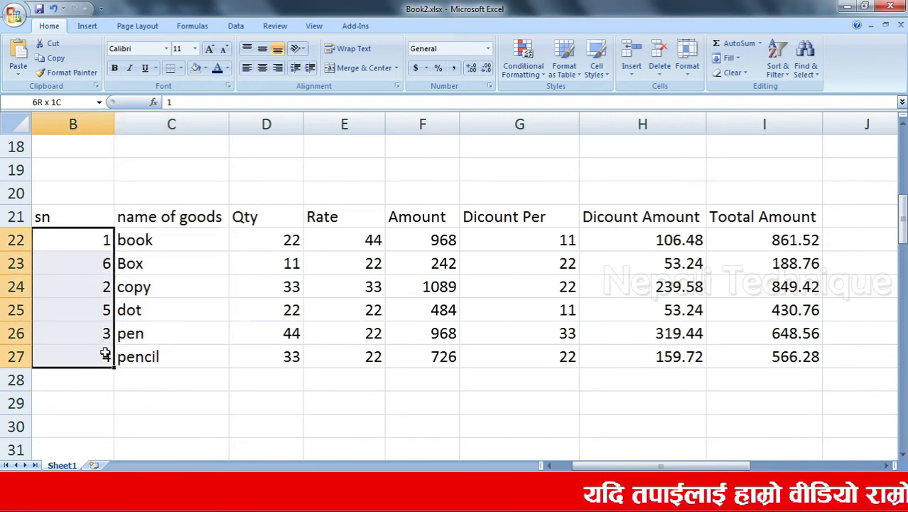
Sort only the sn cells B22:B27 smallest to largest so they read 1 to 6
left_click(779, 71)
left_click(810, 89)
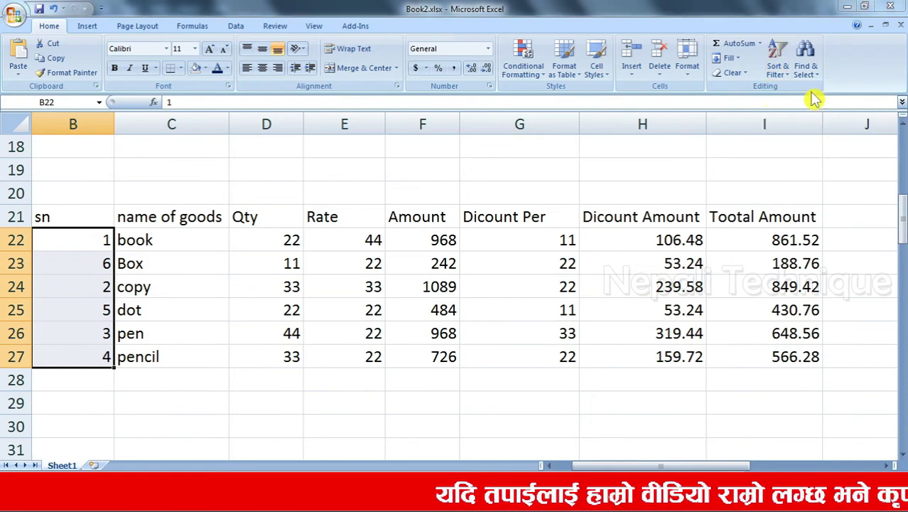
left_click(498, 152)
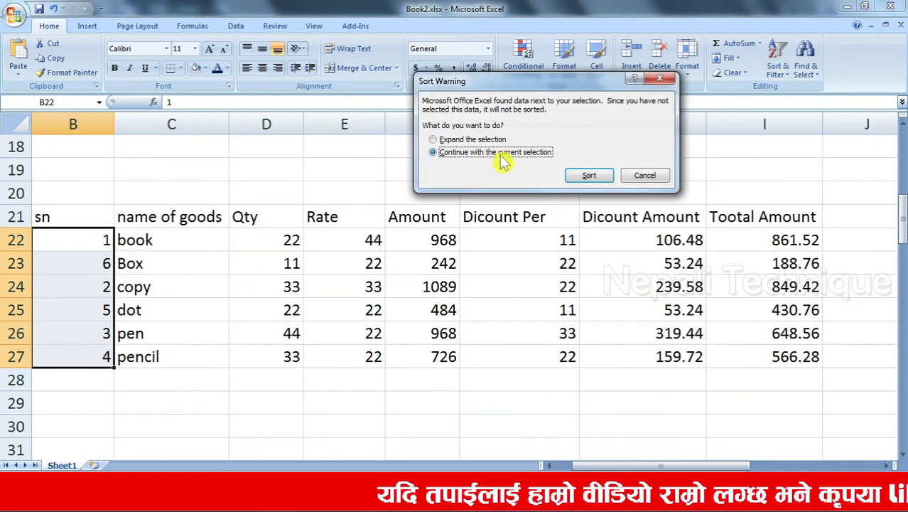
left_click(589, 175)
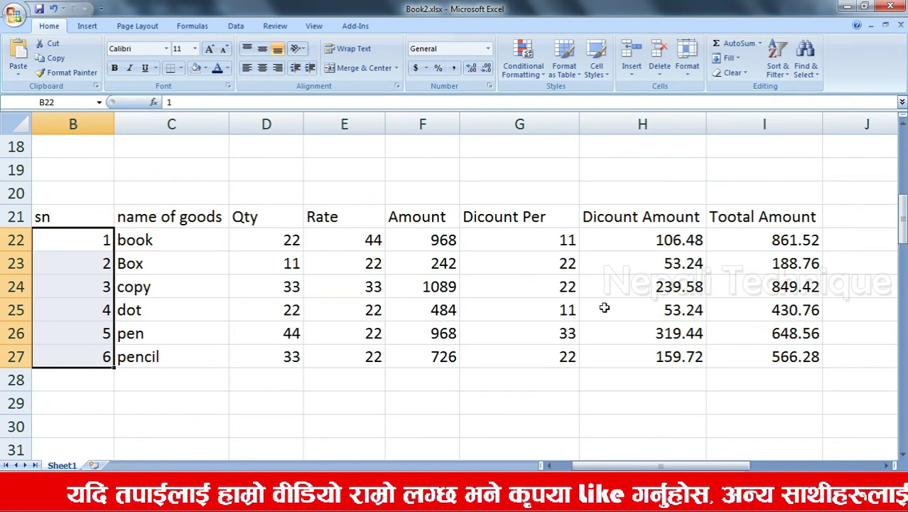
left_click(778, 65)
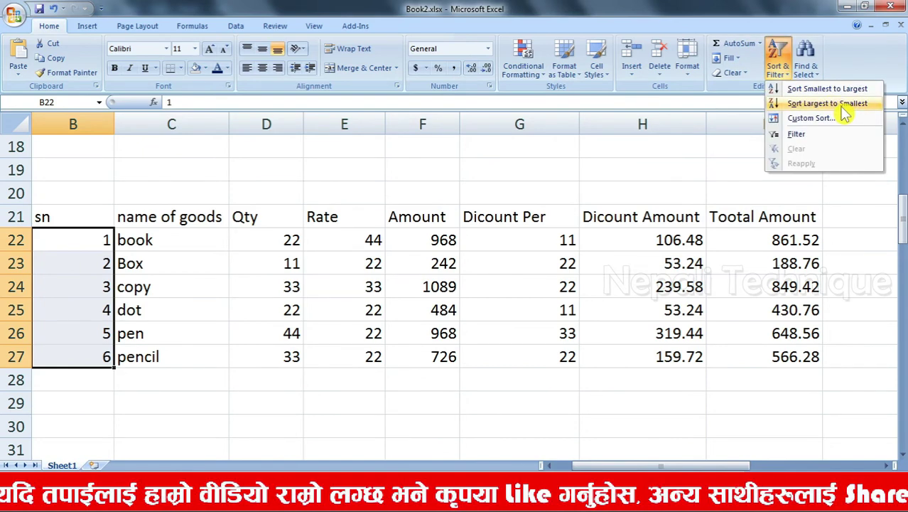
left_click(673, 305)
left_click(476, 264)
left_click(432, 239)
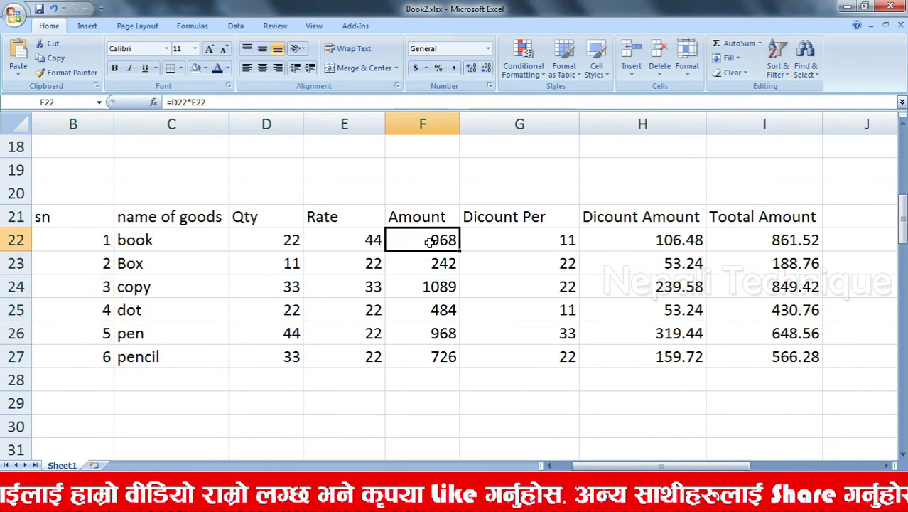
left_click(786, 71)
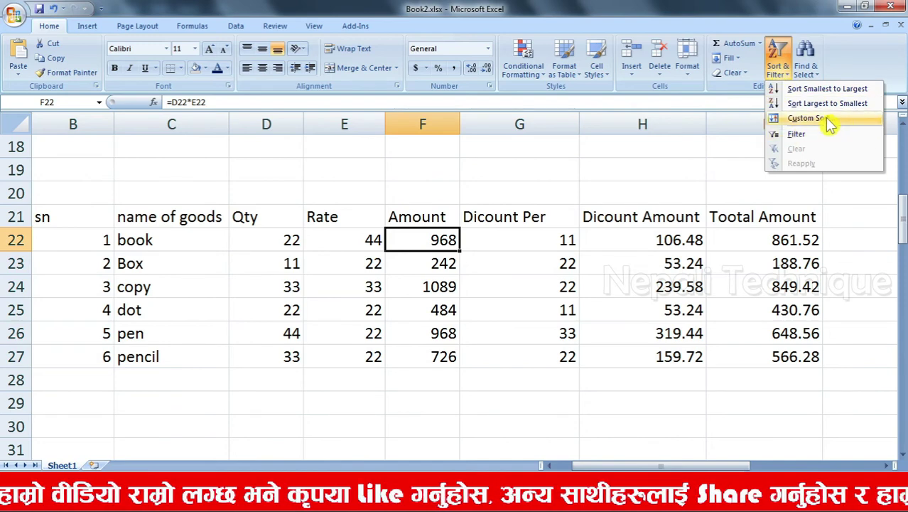
left_click(803, 118)
left_click(471, 114)
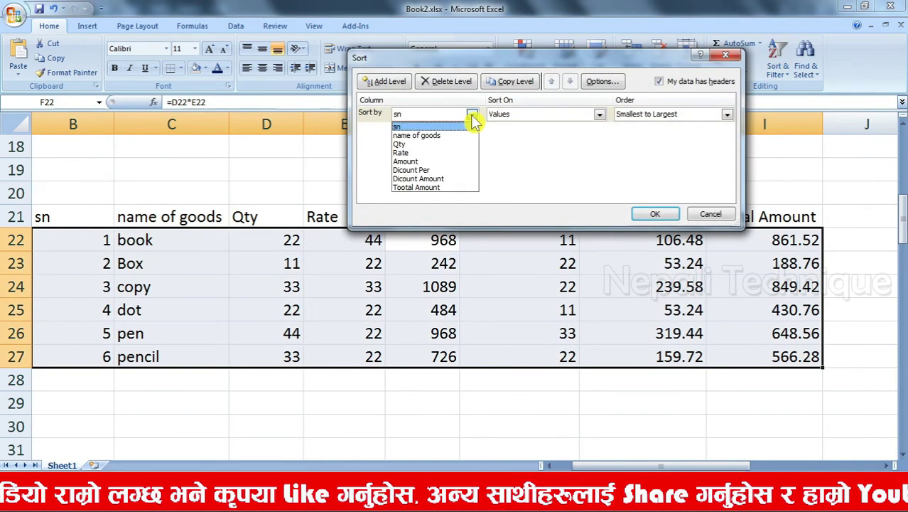
left_click(427, 130)
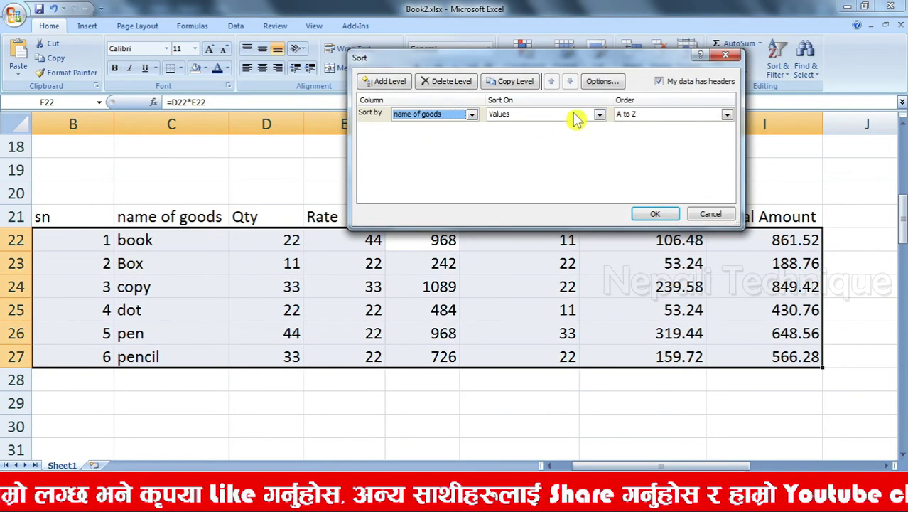
left_click(599, 115)
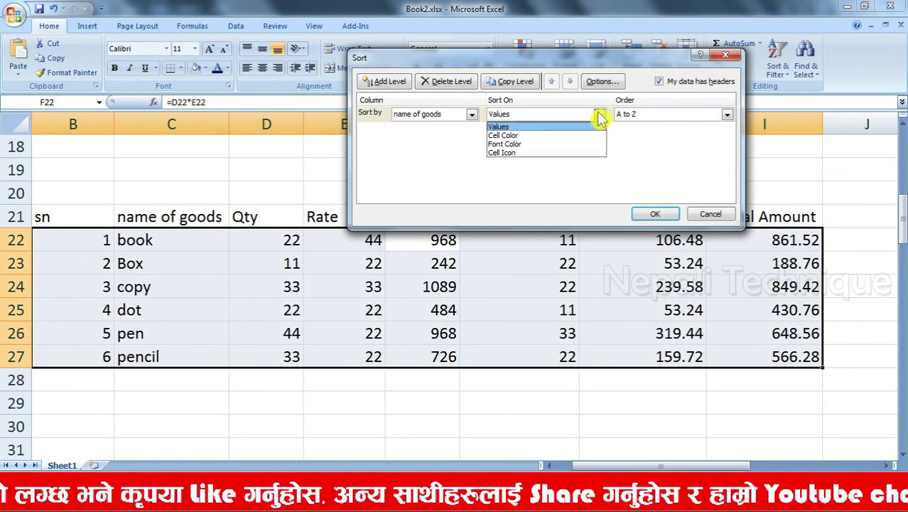
left_click(536, 145)
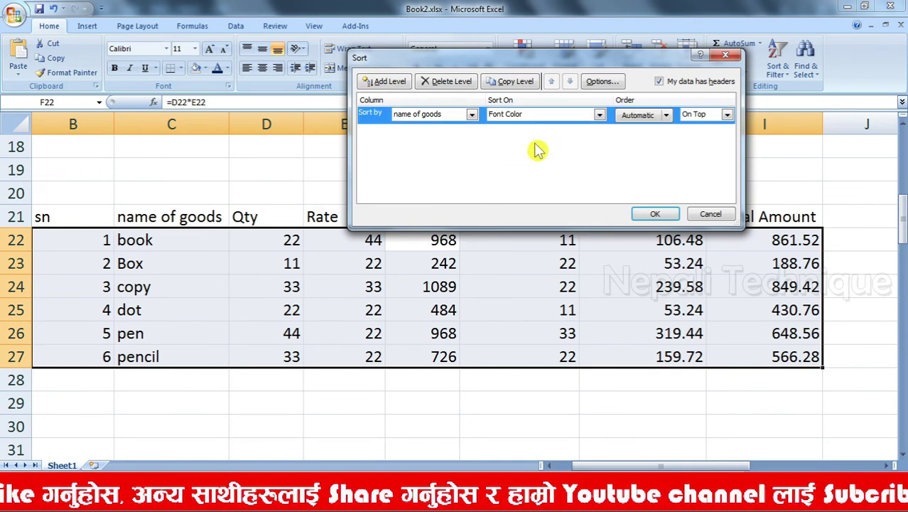
left_click(728, 114)
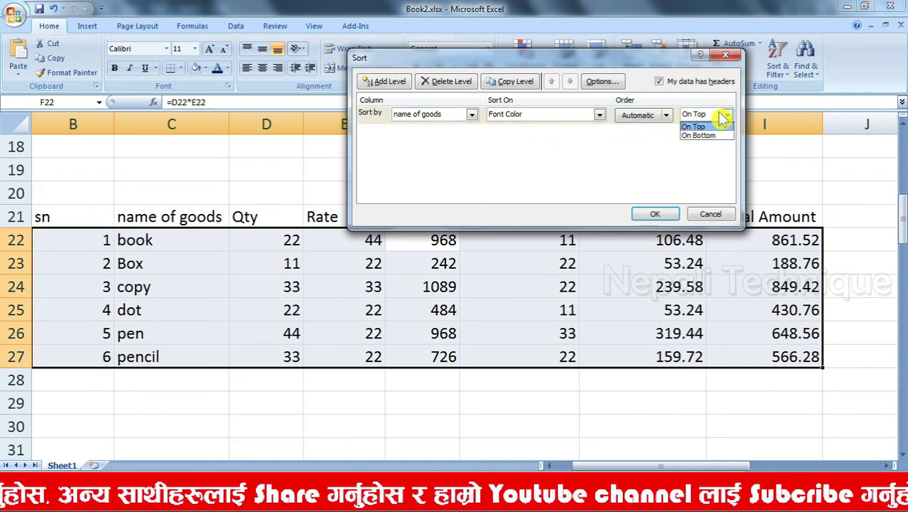
left_click(700, 135)
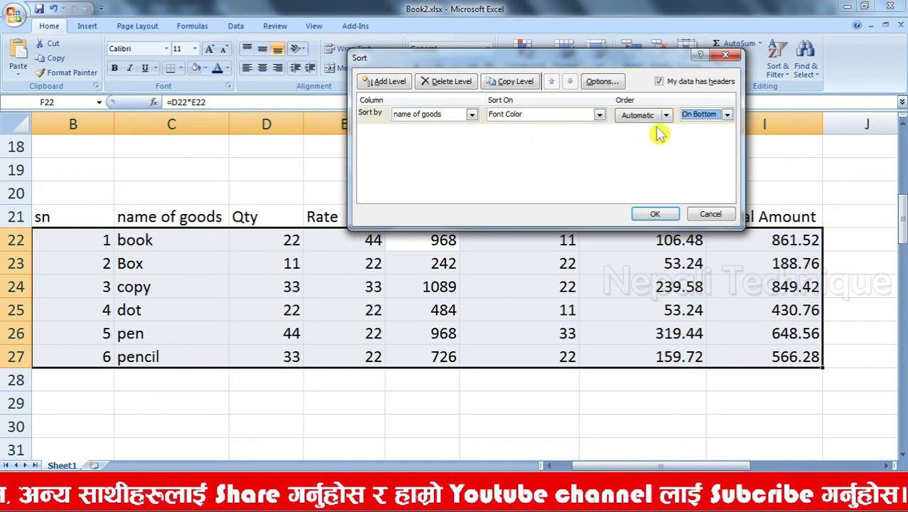
left_click(655, 213)
left_click(476, 283)
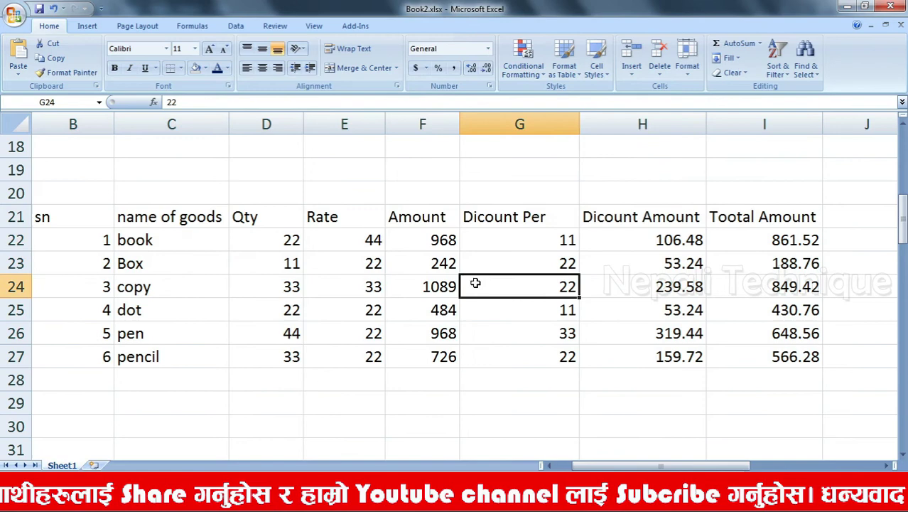
left_click(160, 240)
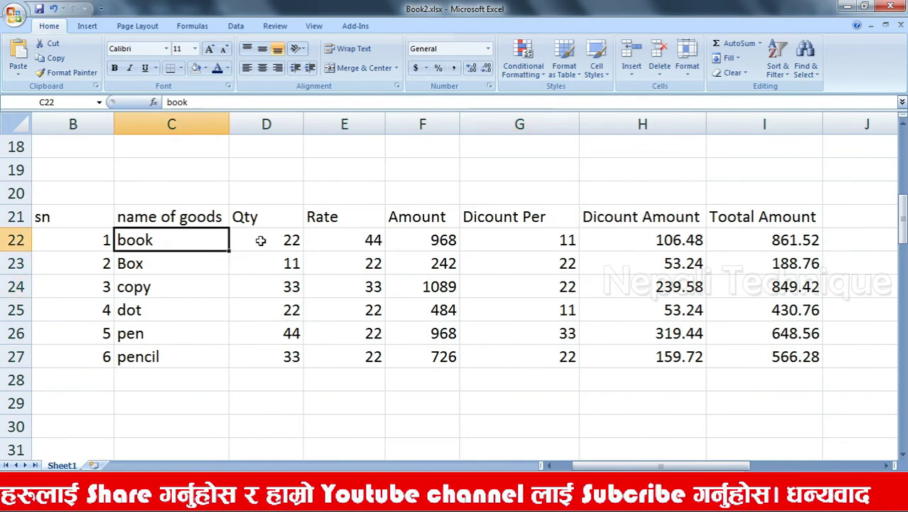
Open and dismiss the Sort & Filter menu several times without sorting
left_click(778, 68)
left_click(795, 90)
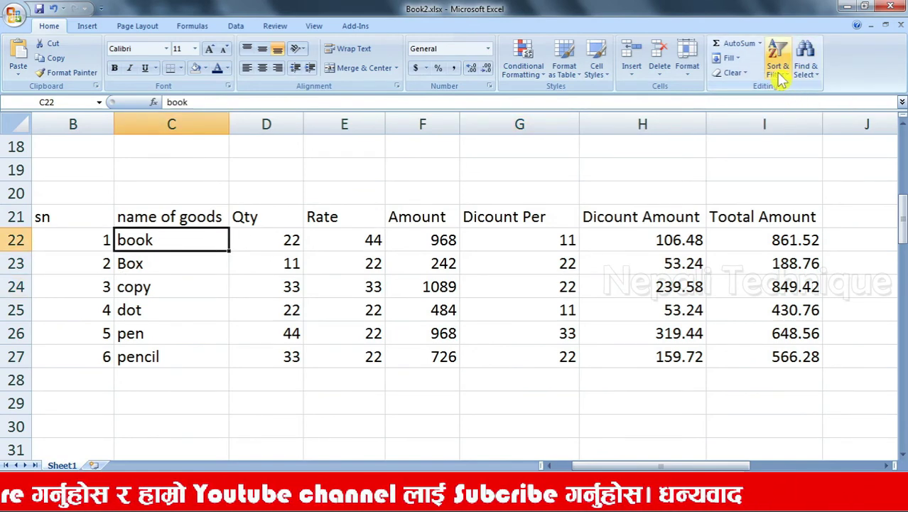
left_click(778, 67)
left_click(789, 89)
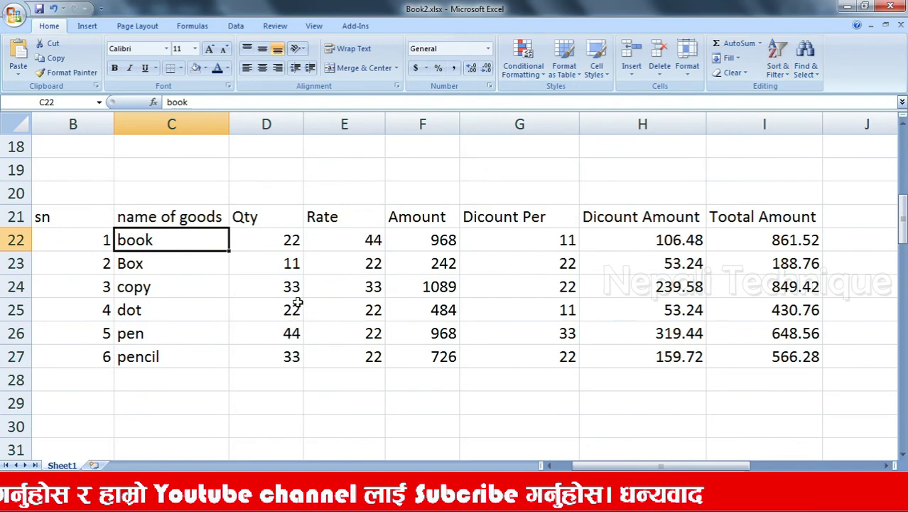
left_click(777, 68)
left_click(495, 249)
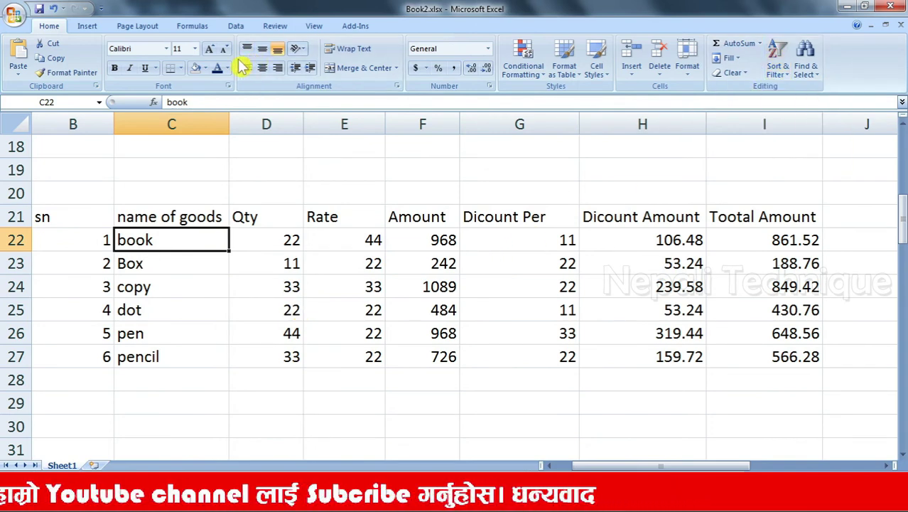
Colour the goods names copy, dot and pen red with Font Color
left_click(156, 263)
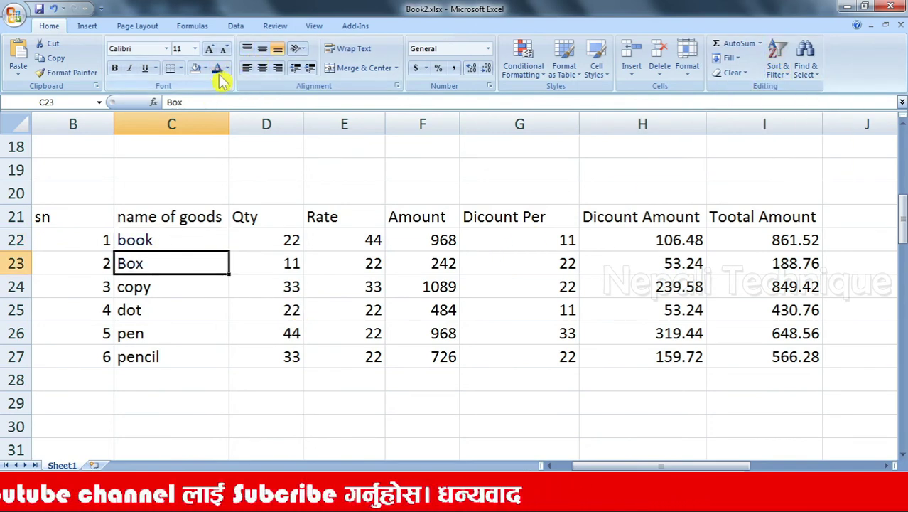
left_click(155, 287)
left_click(227, 69)
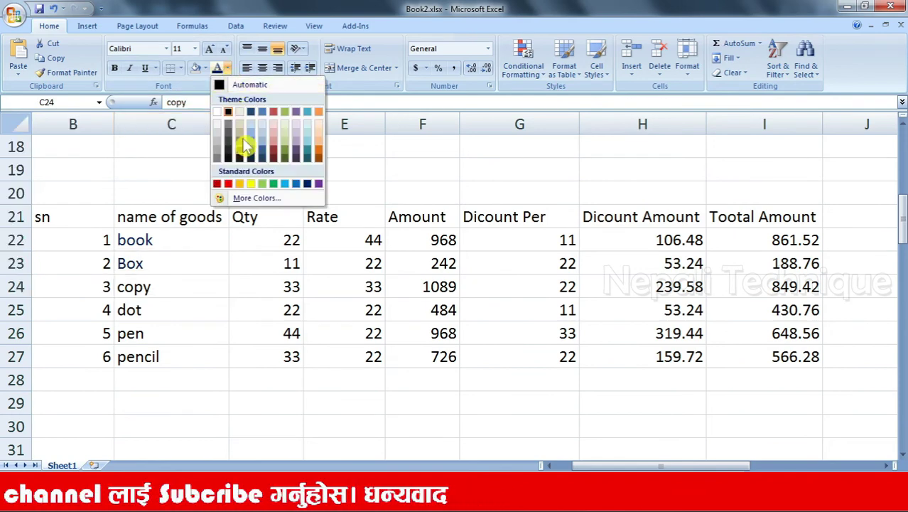
left_click(228, 183)
left_click(167, 310)
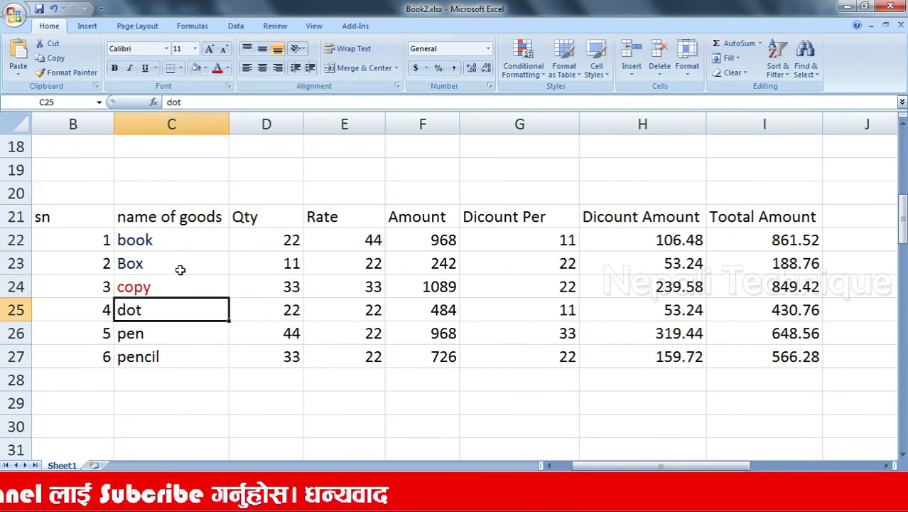
left_click(217, 69)
left_click(164, 334)
left_click(217, 69)
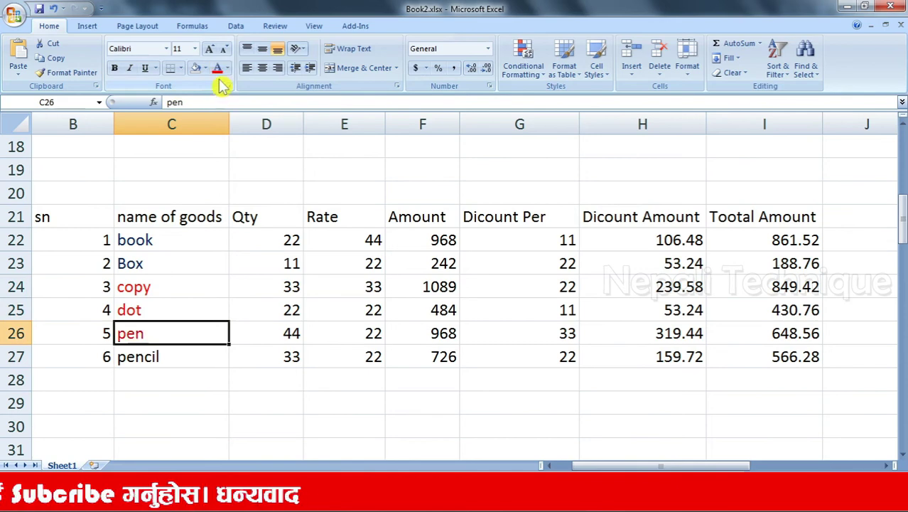
key("Up")
key("Right")
key("Right")
left_click(143, 240)
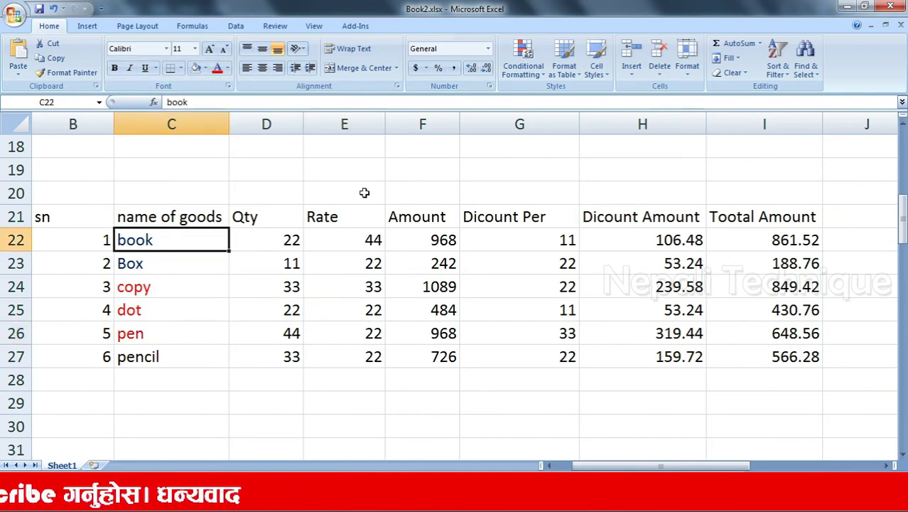
left_click(777, 61)
Custom-sort the table on the names' Font Color, Automatic on top, moving pencil to row 22
left_click(811, 118)
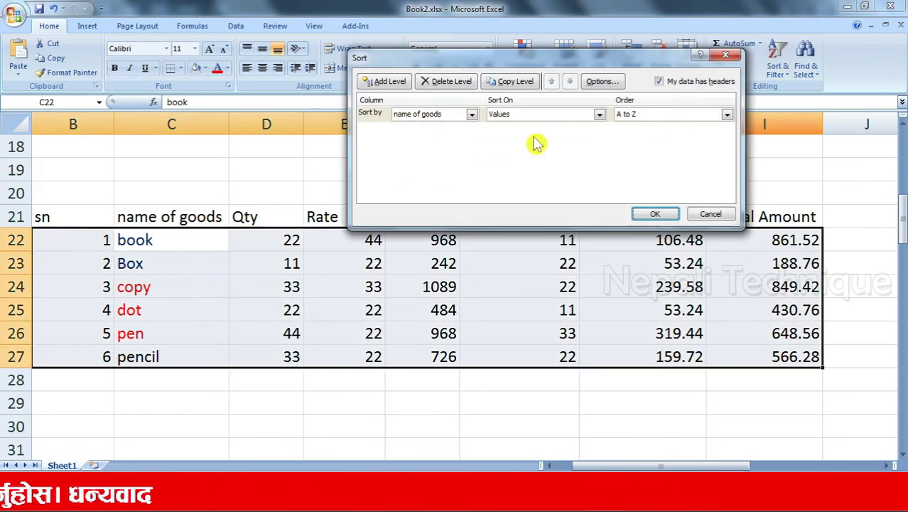
left_click(599, 115)
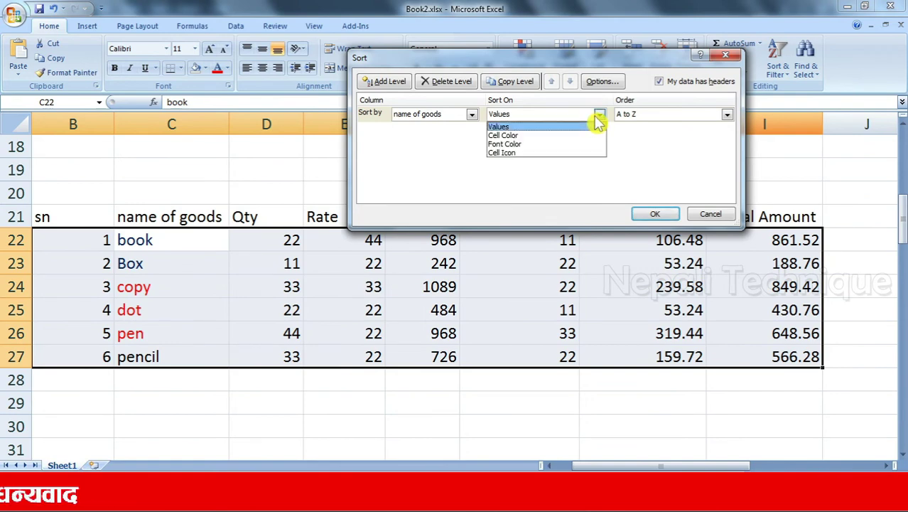
left_click(522, 147)
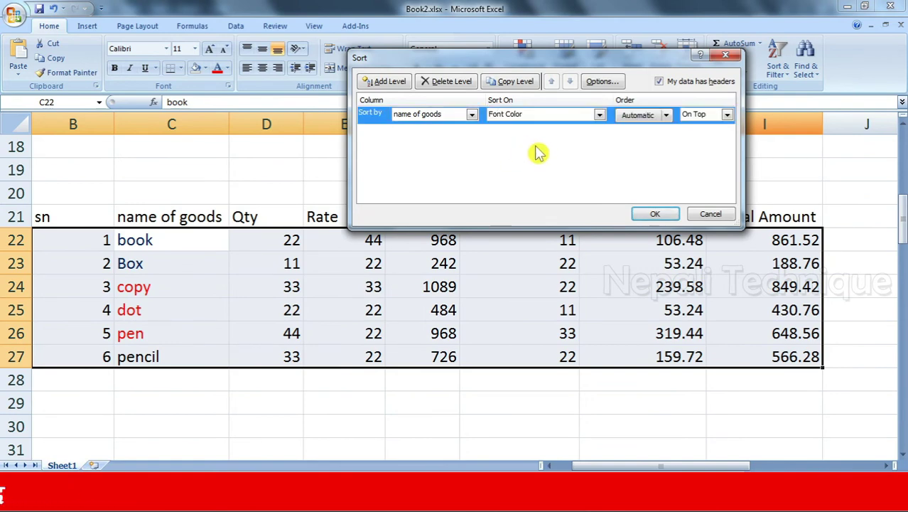
left_click(657, 214)
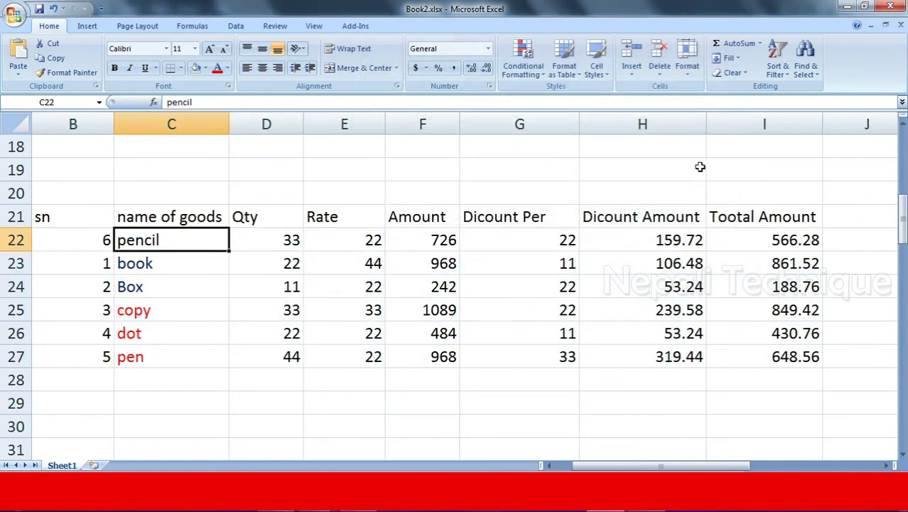
left_click(568, 288)
left_click(130, 314)
left_click(134, 352)
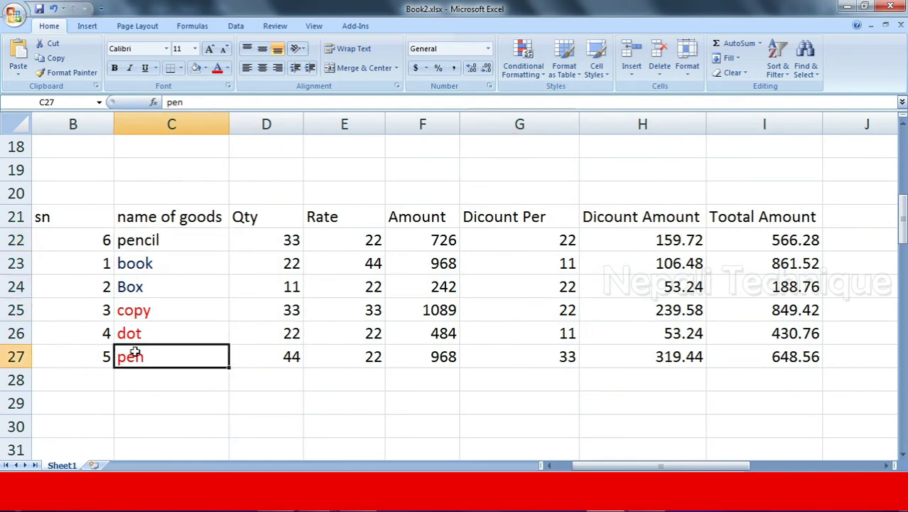
left_click(140, 265)
left_click(140, 292)
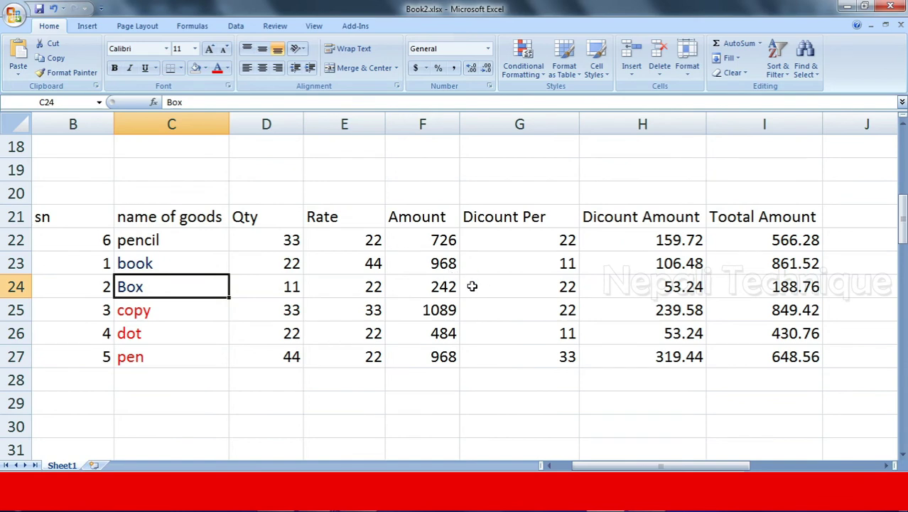
Turn on AutoFilter for the goods table headers
left_click(779, 71)
left_click(605, 267)
left_click(737, 243)
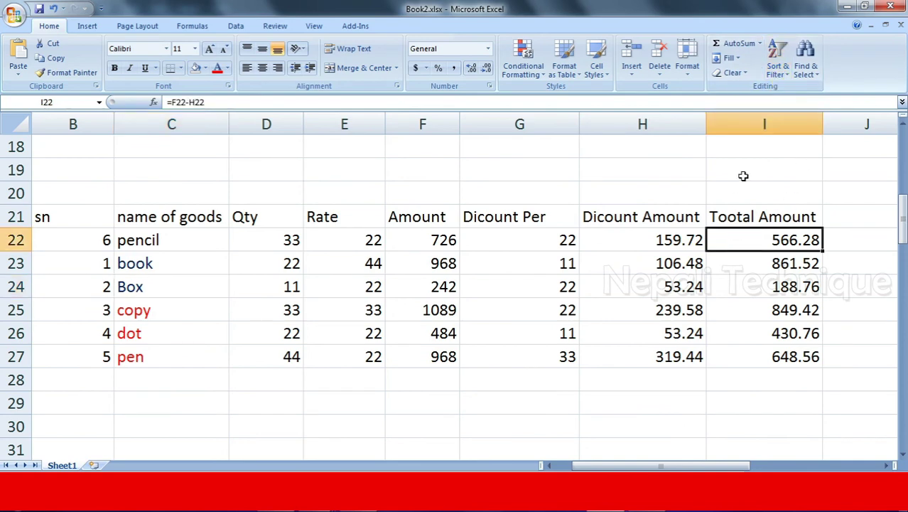
left_click(778, 71)
left_click(593, 340)
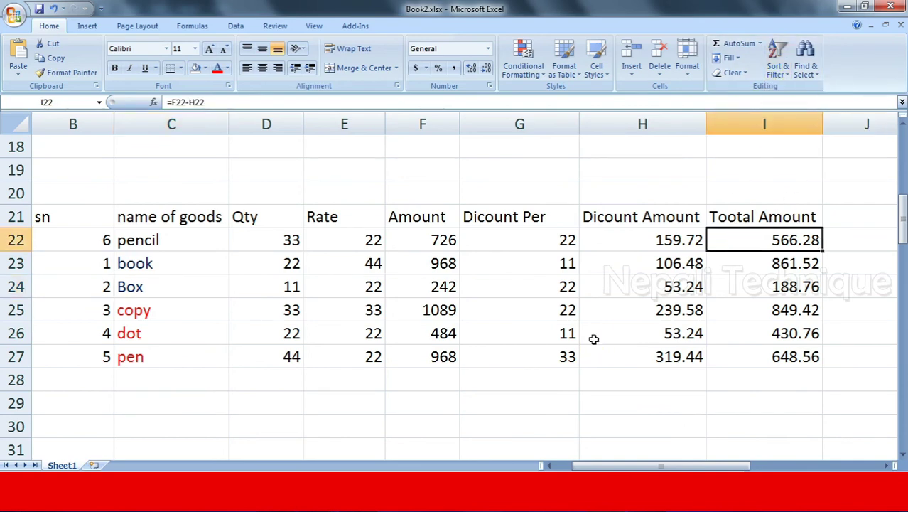
left_click(648, 220)
left_click(778, 68)
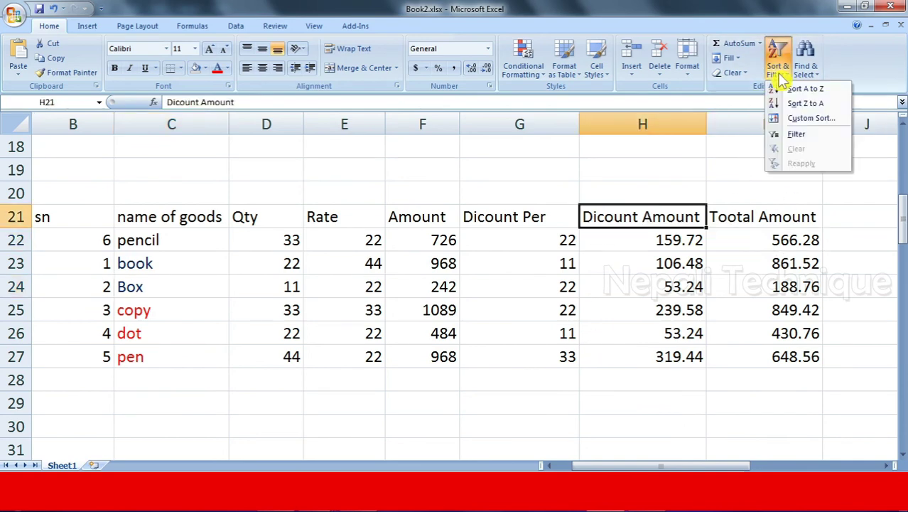
left_click(809, 132)
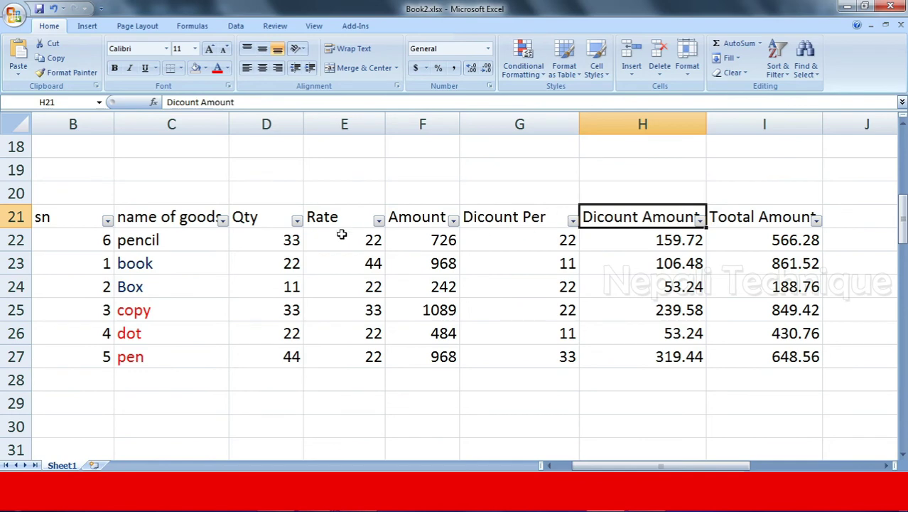
Try Qty filters, showing only 11, then 11 and 22, then restore all quantities
left_click(700, 221)
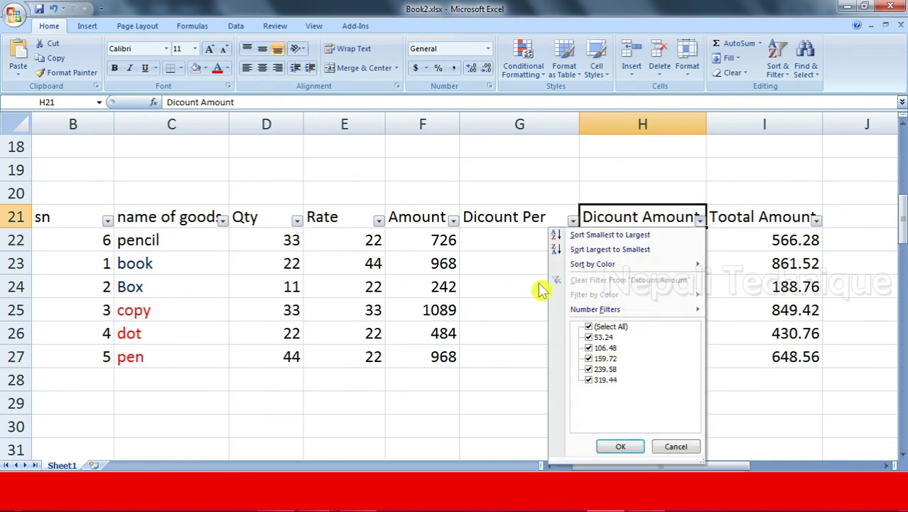
left_click(364, 347)
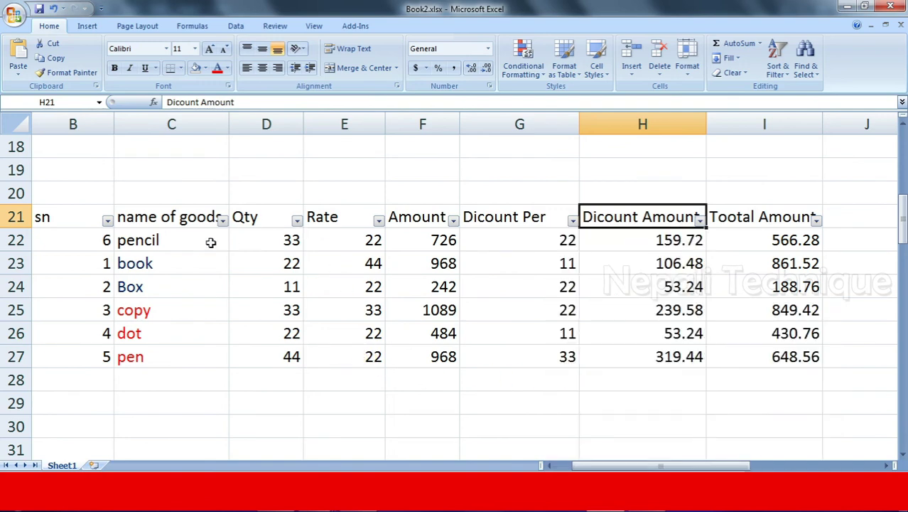
left_click(298, 221)
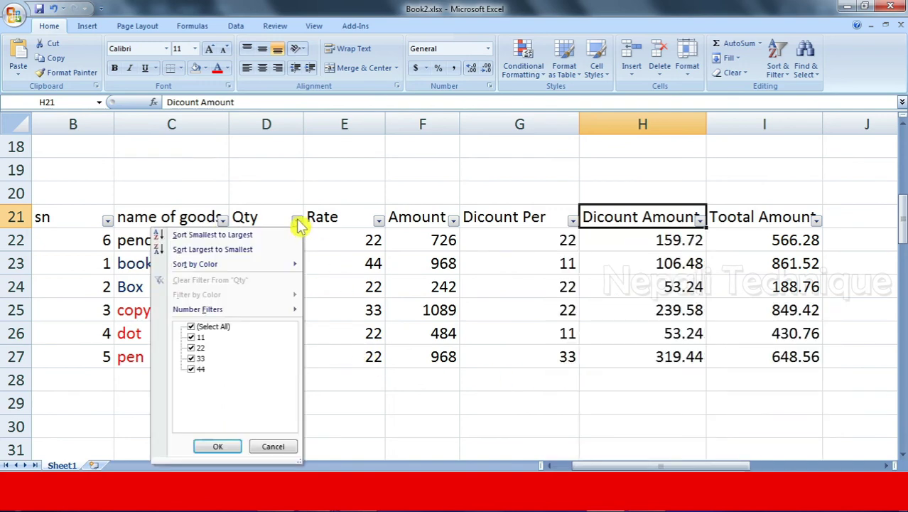
left_click(192, 348)
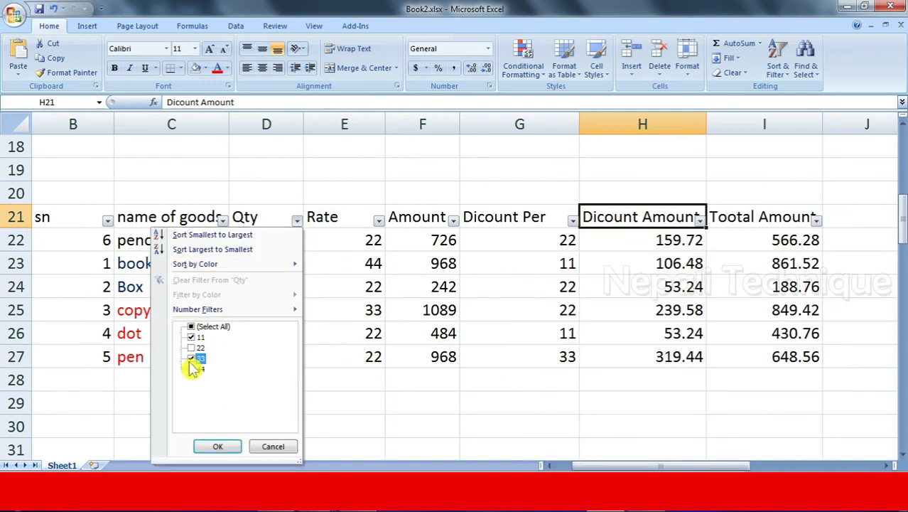
left_click(192, 370)
left_click(217, 446)
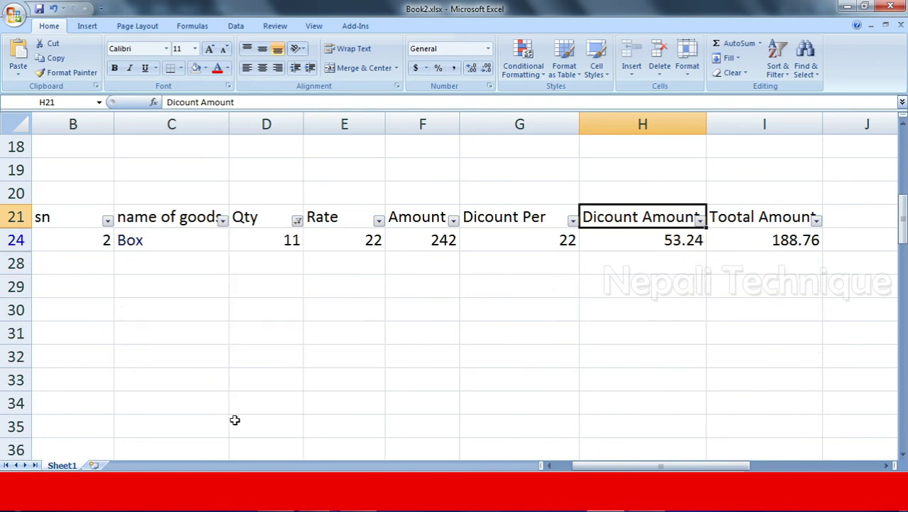
left_click(295, 221)
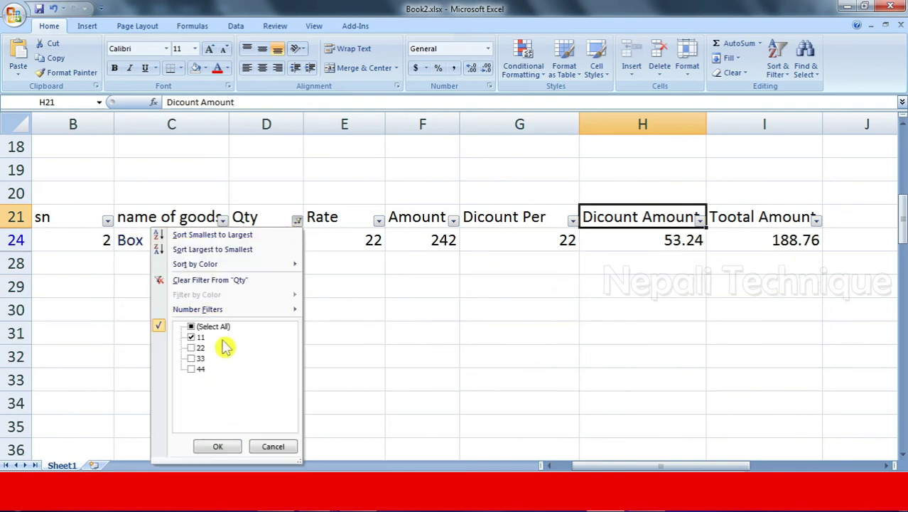
left_click(191, 347)
left_click(218, 447)
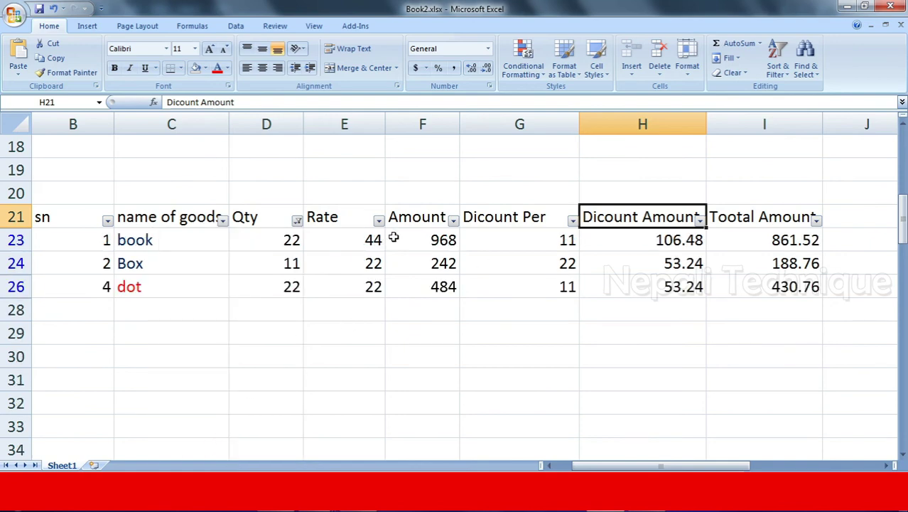
left_click(297, 221)
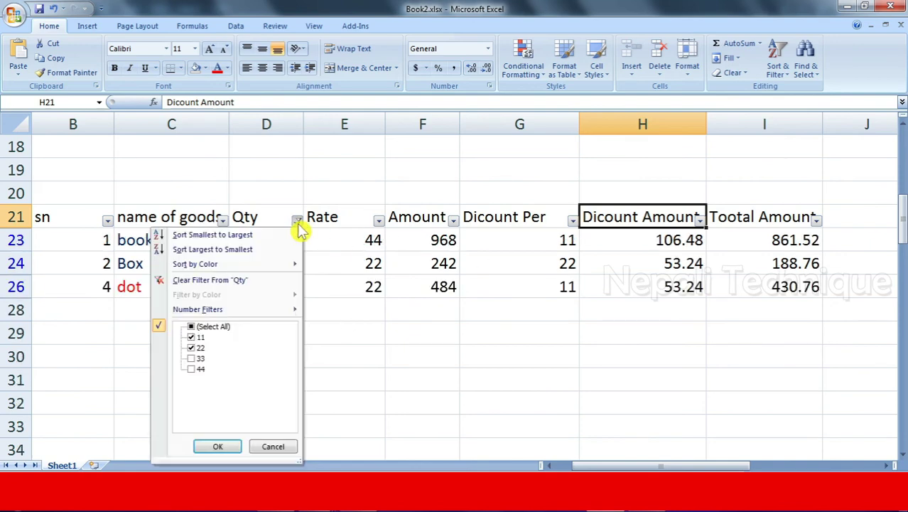
left_click(190, 327)
left_click(217, 446)
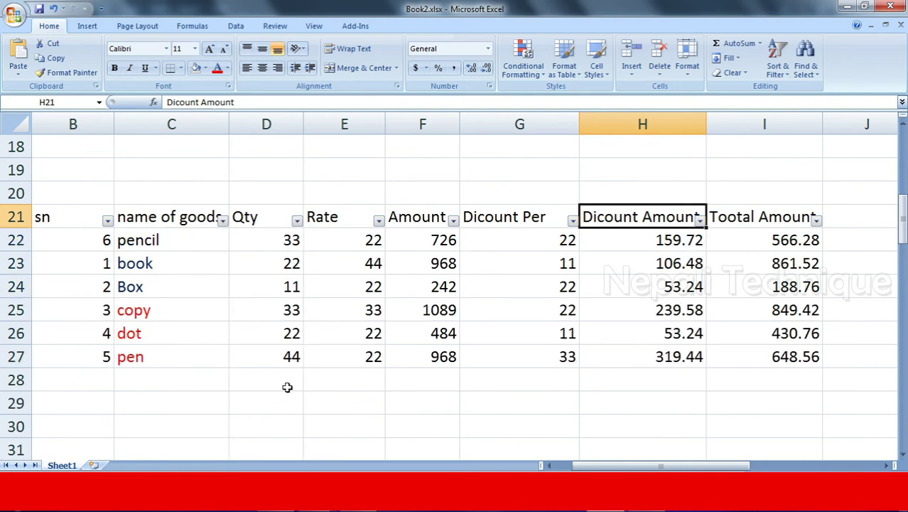
Filter Dicount Per to show only rows with 22
left_click(572, 221)
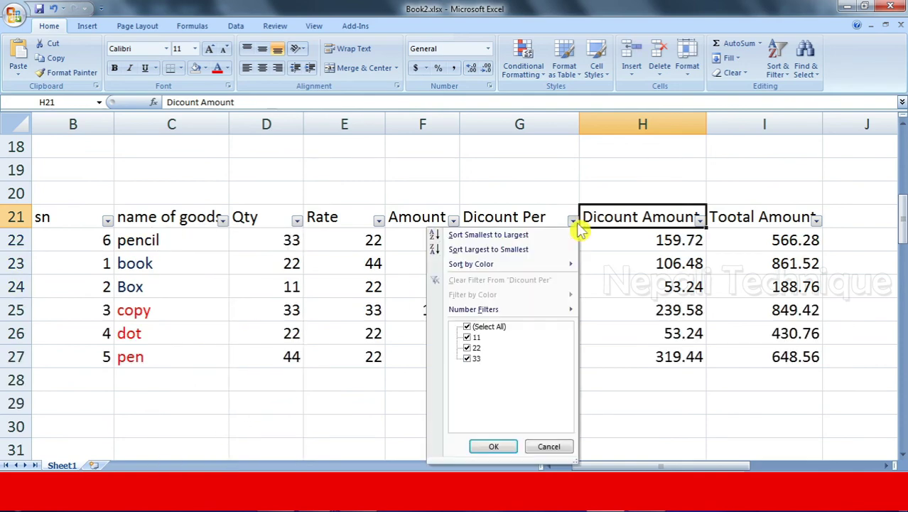
left_click(470, 327)
left_click(472, 347)
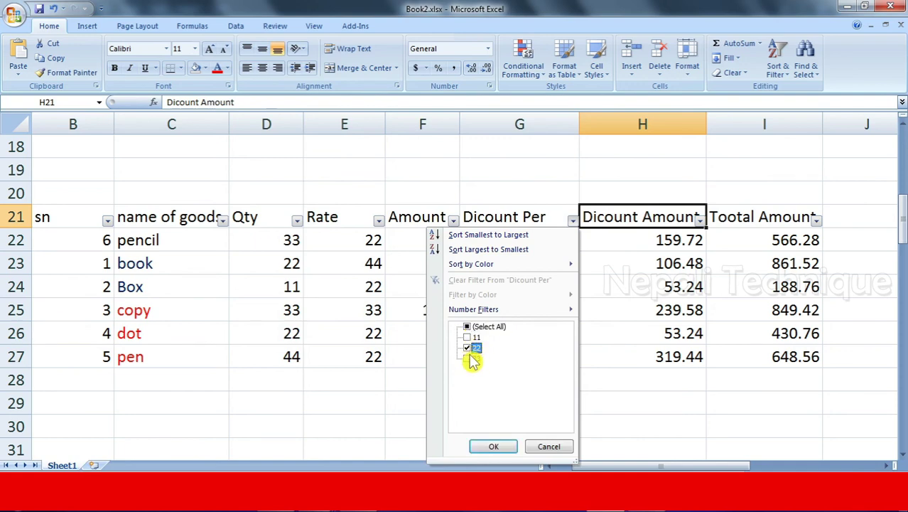
left_click(488, 448)
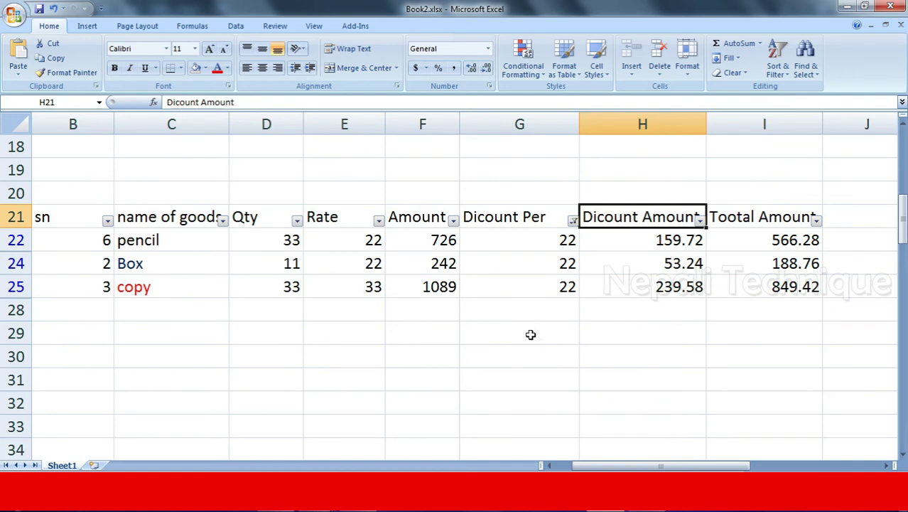
Clear the filter to show all six rows, then turn AutoFilter off
left_click(778, 64)
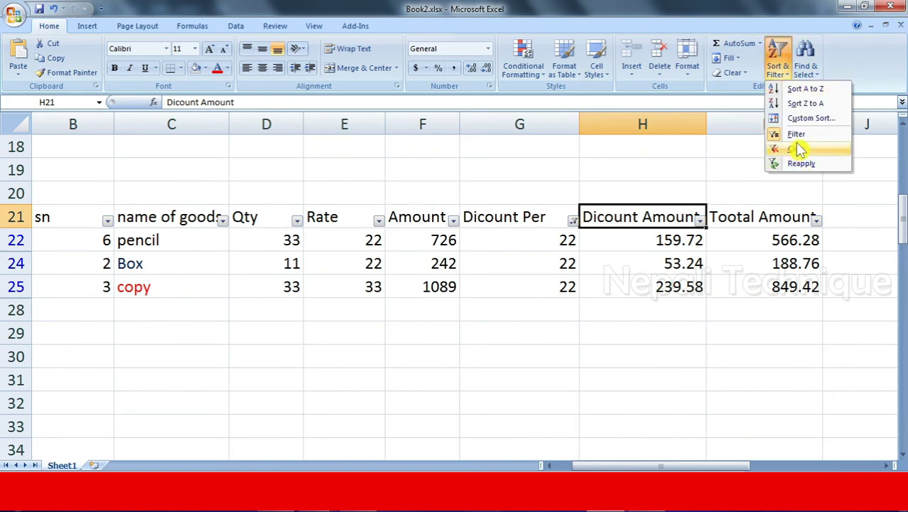
left_click(796, 148)
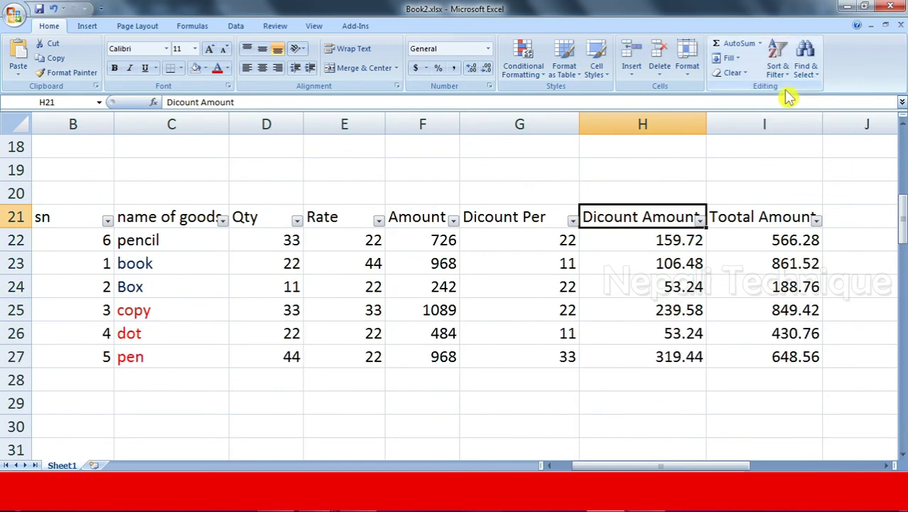
left_click(778, 69)
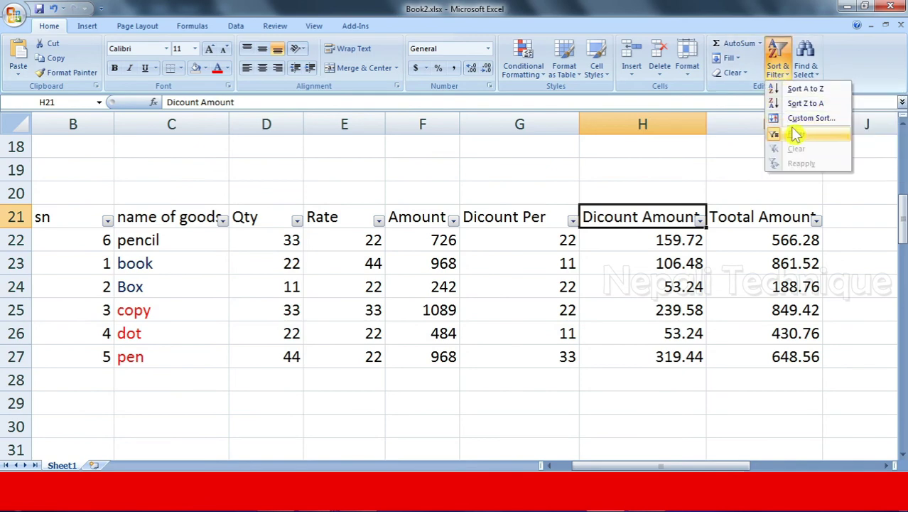
left_click(791, 134)
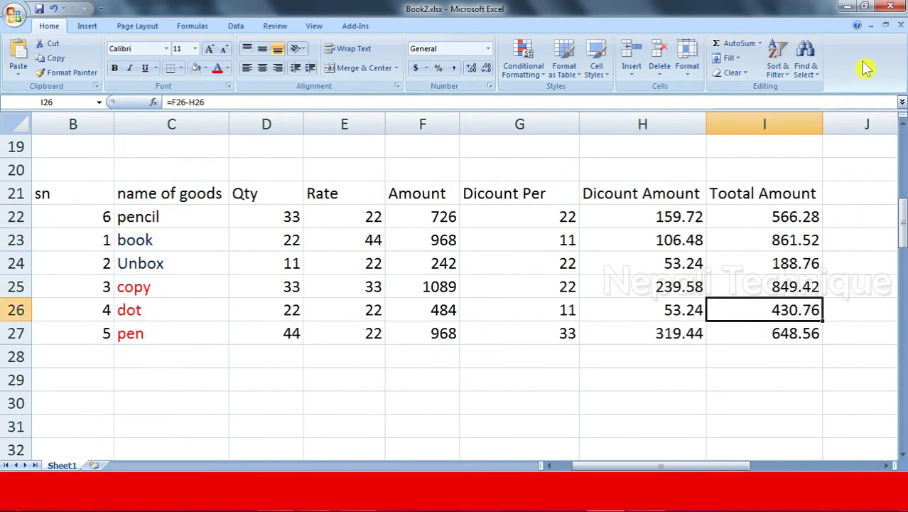
left_click(504, 285)
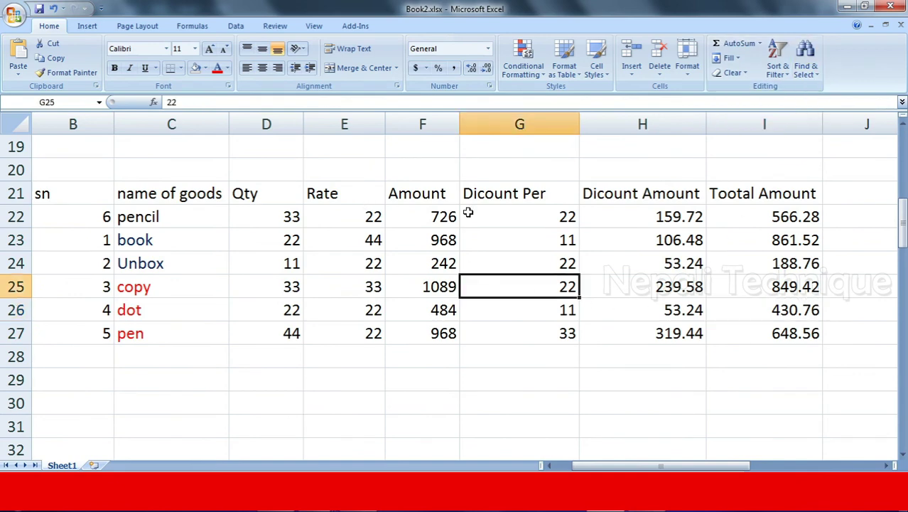
double_click(374, 241)
Search the sheet for 44 with Find & Select > Find and locate the first match
left_click(806, 64)
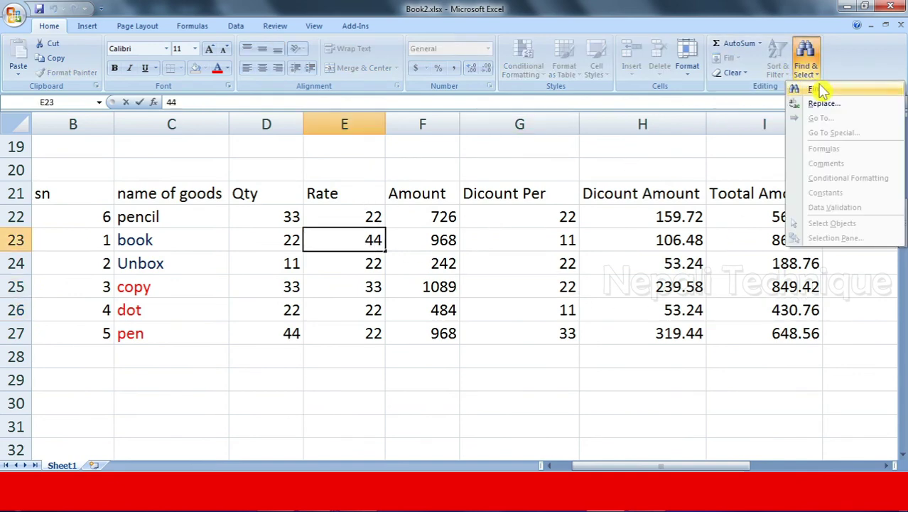
left_click(818, 89)
left_click(694, 33)
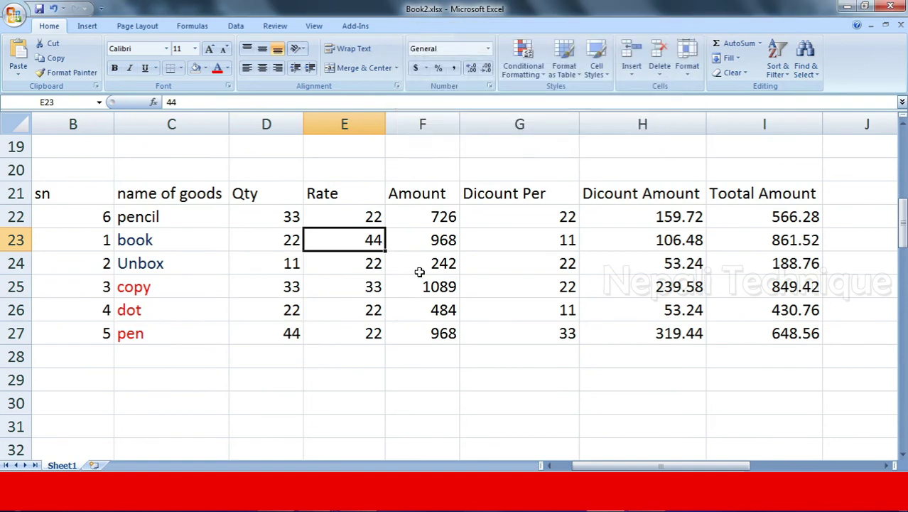
left_click(420, 272)
left_click(367, 244)
left_click(806, 64)
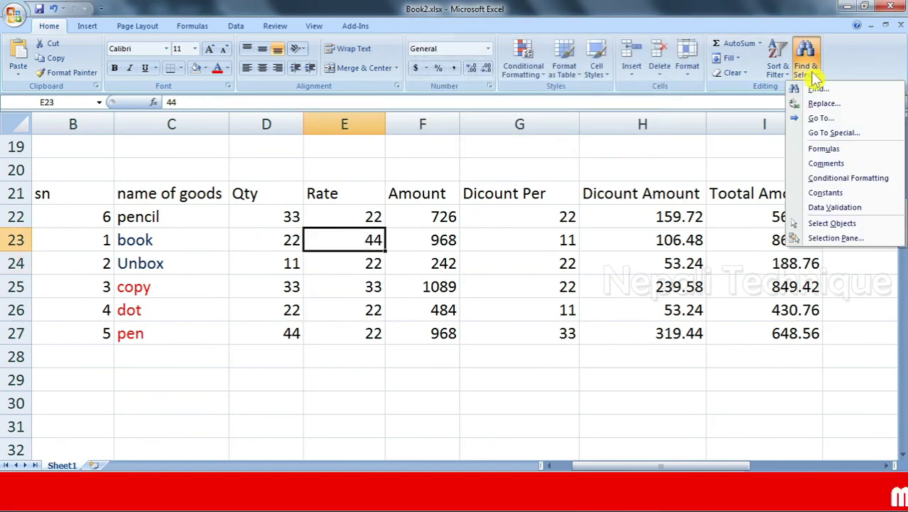
left_click(819, 91)
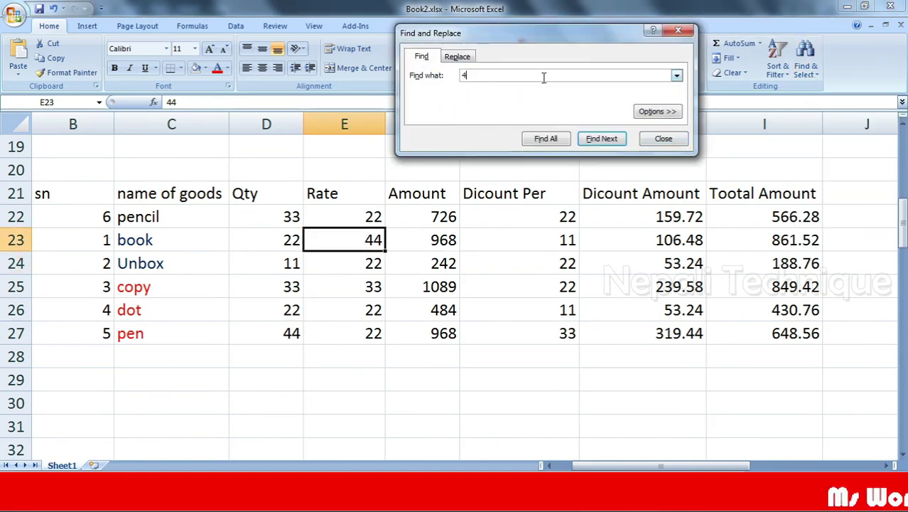
type("4")
left_click(604, 140)
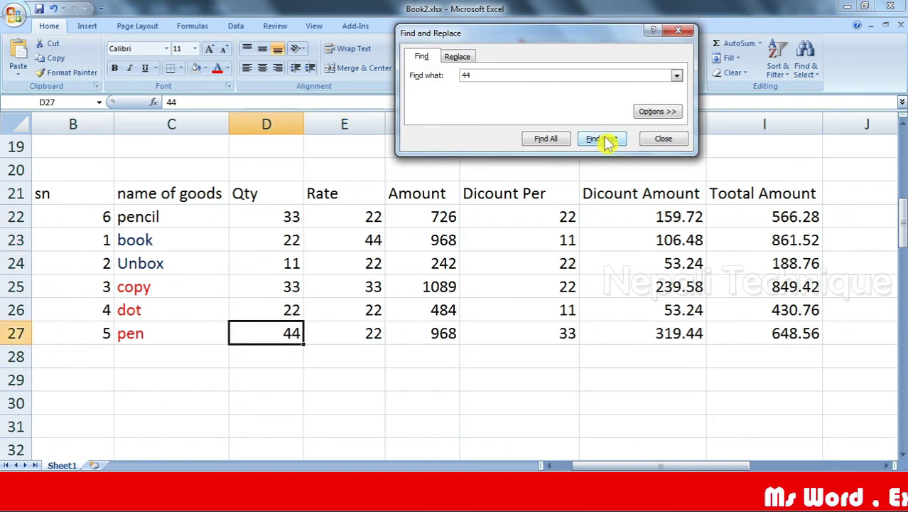
Step through the remaining 44 matches, toggle Options, and move to Replace
left_click_drag(501, 41, 494, 145)
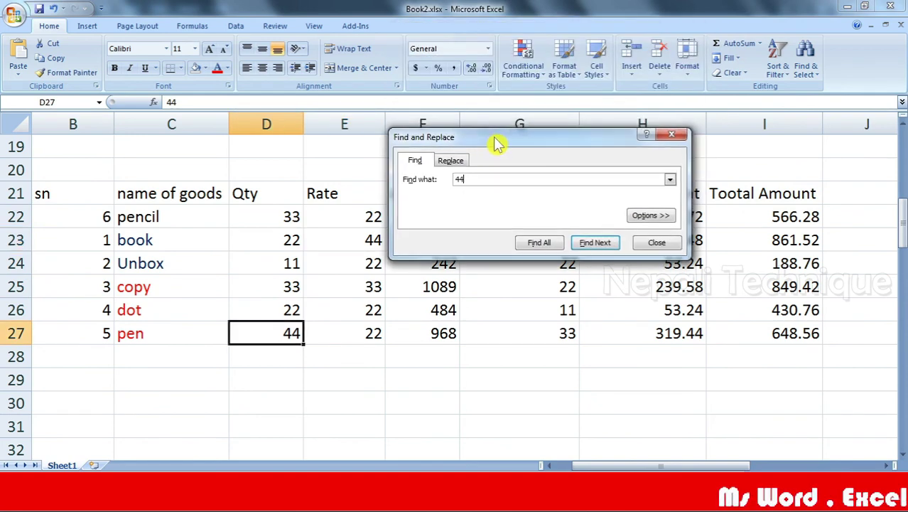
left_click(601, 245)
left_click(601, 245)
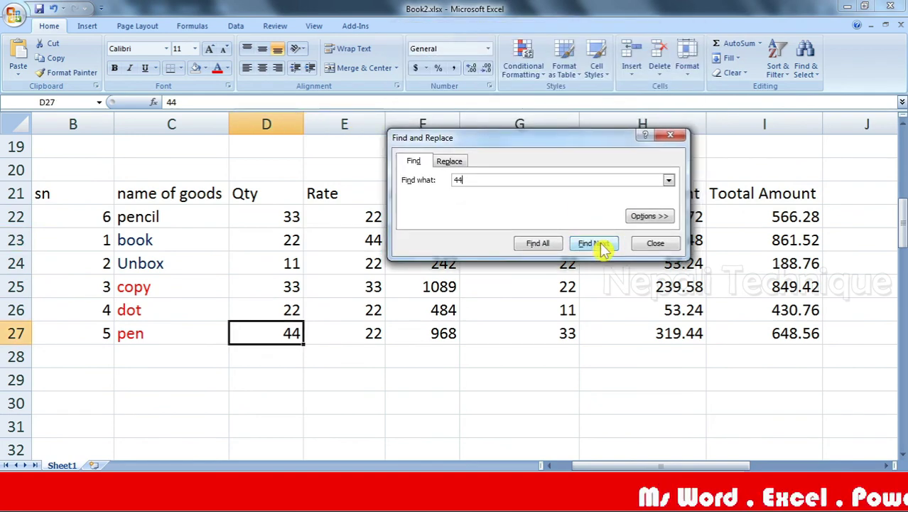
left_click(601, 245)
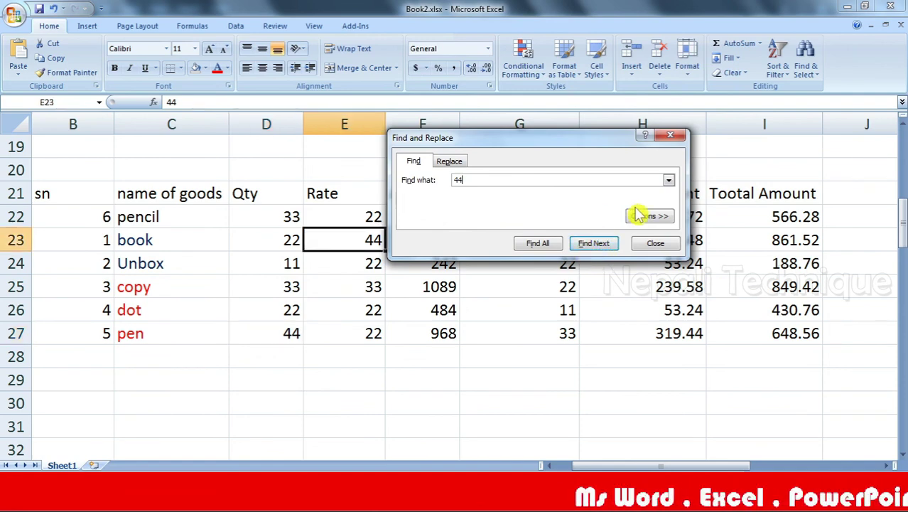
left_click(643, 217)
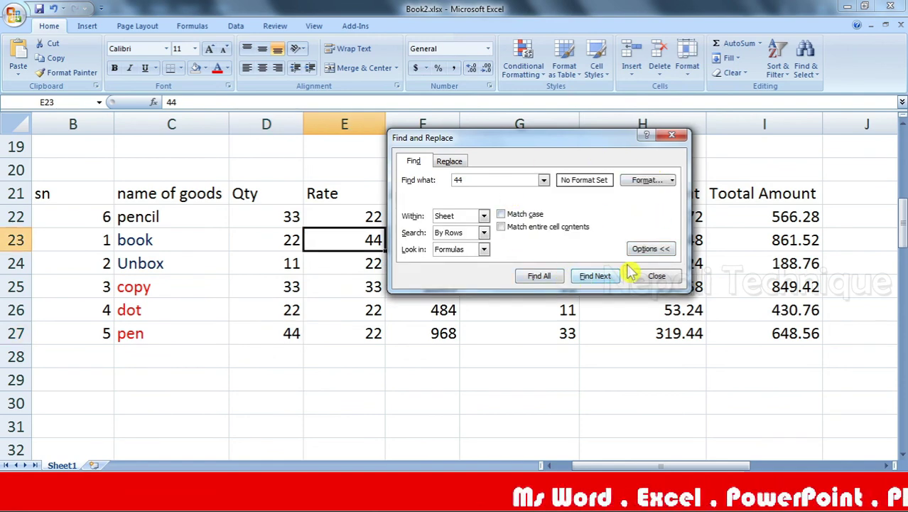
left_click(644, 248)
left_click(449, 161)
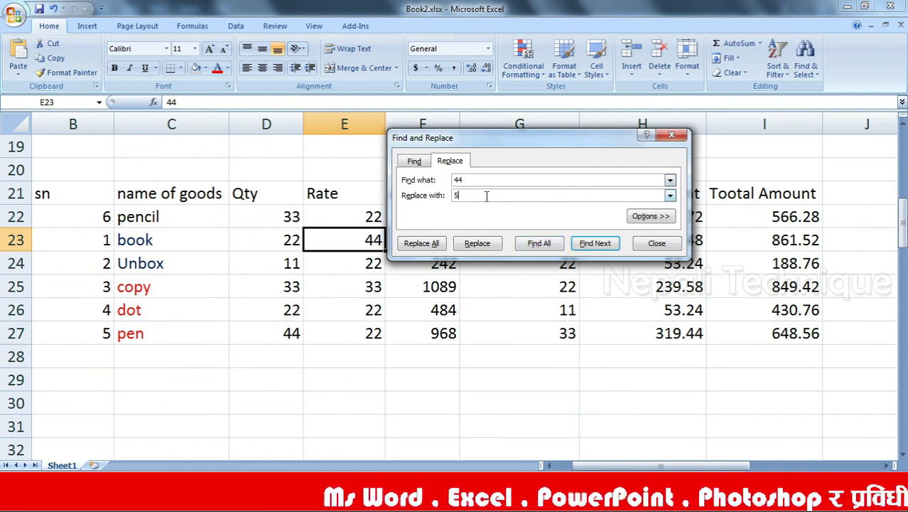
Replace every 44 with 55, including pen's Qty and book's Rate, then close the dialog
type("5")
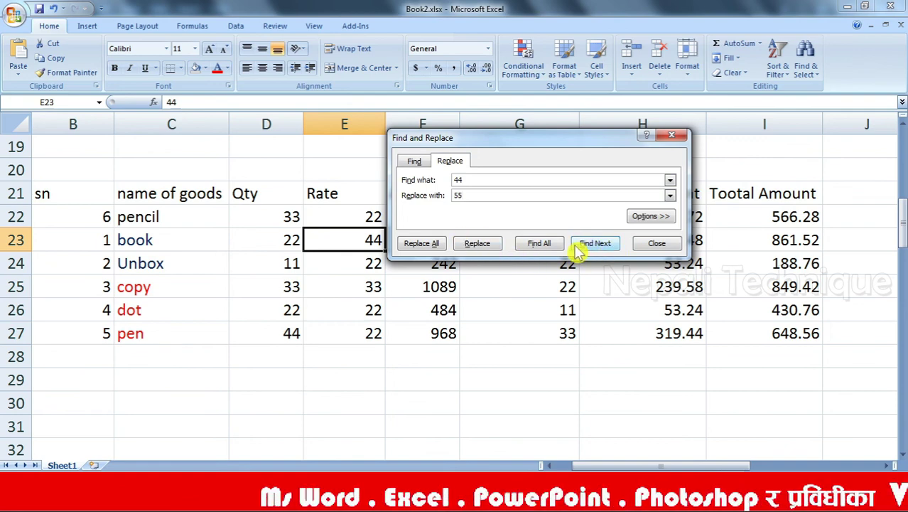
left_click(481, 245)
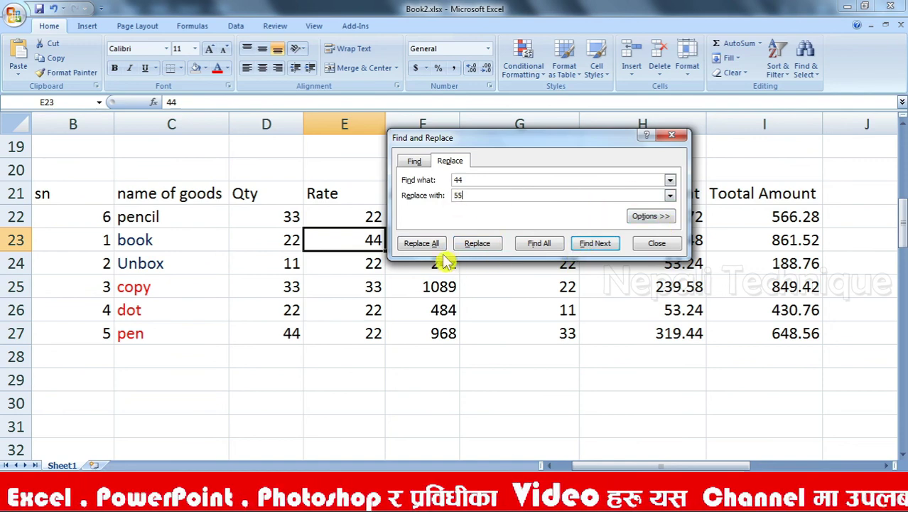
left_click(605, 249)
left_click(489, 250)
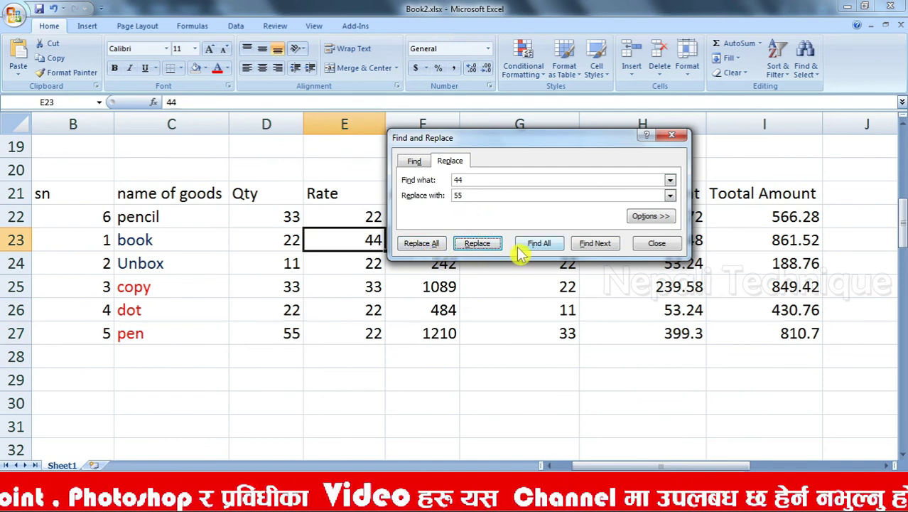
left_click(430, 246)
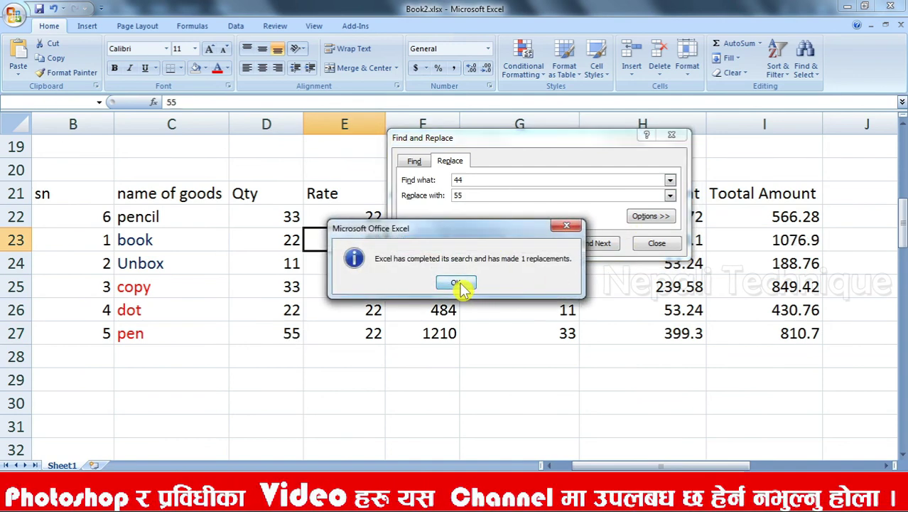
left_click(461, 285)
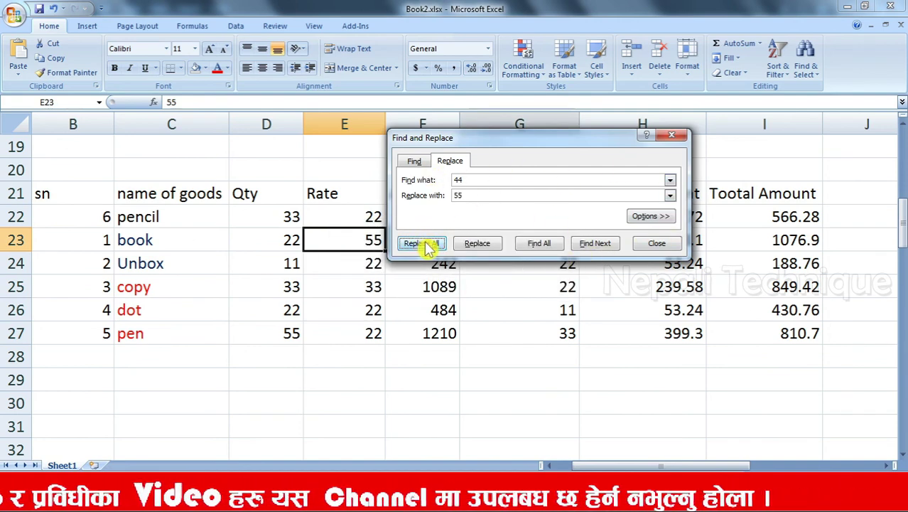
left_click(657, 244)
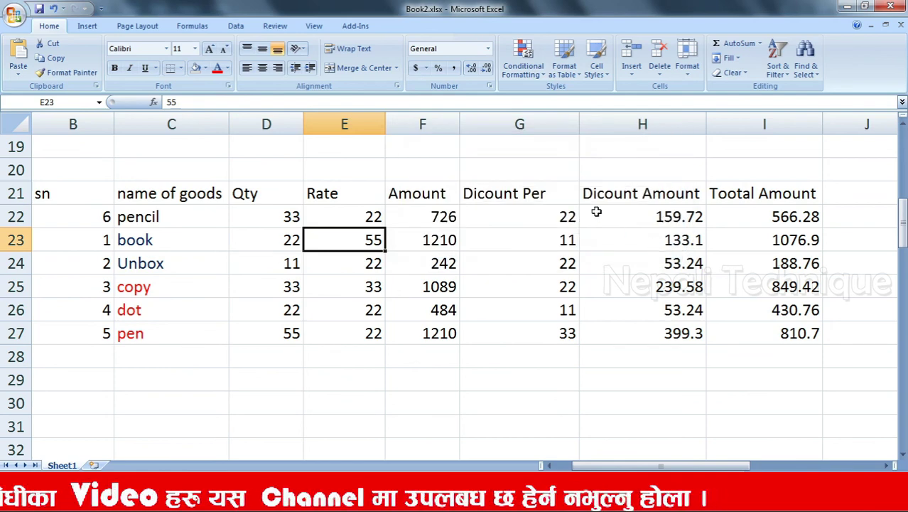
left_click(806, 61)
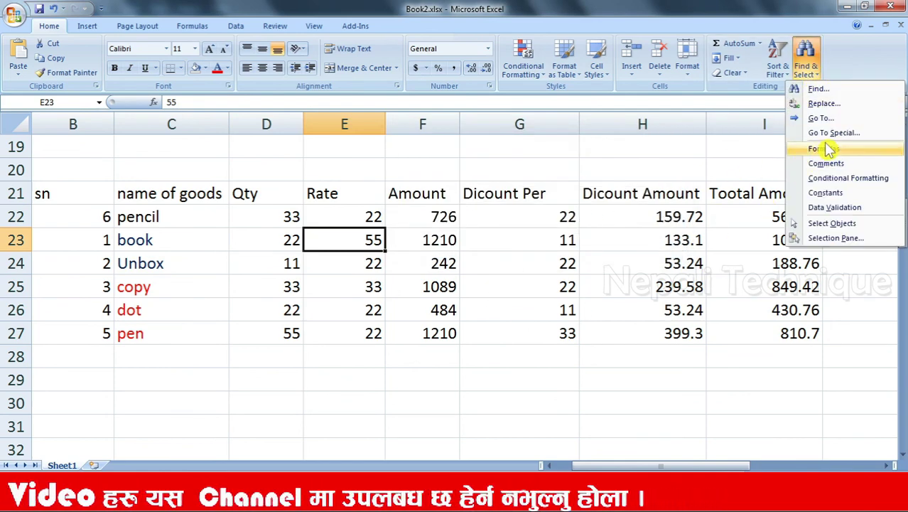
left_click(440, 307)
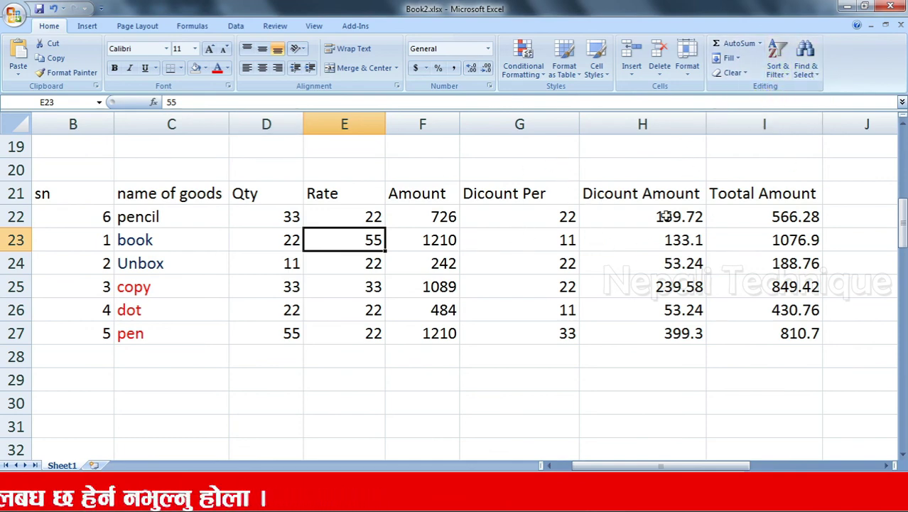
left_click(646, 273)
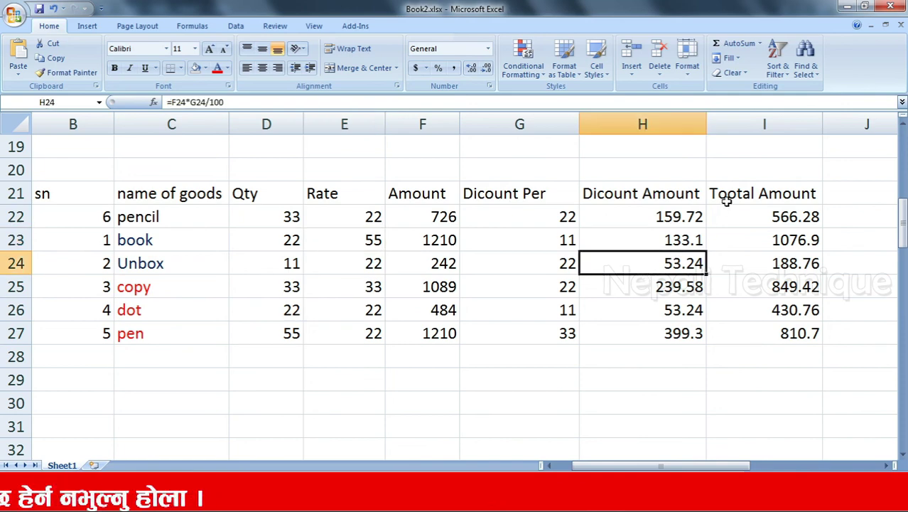